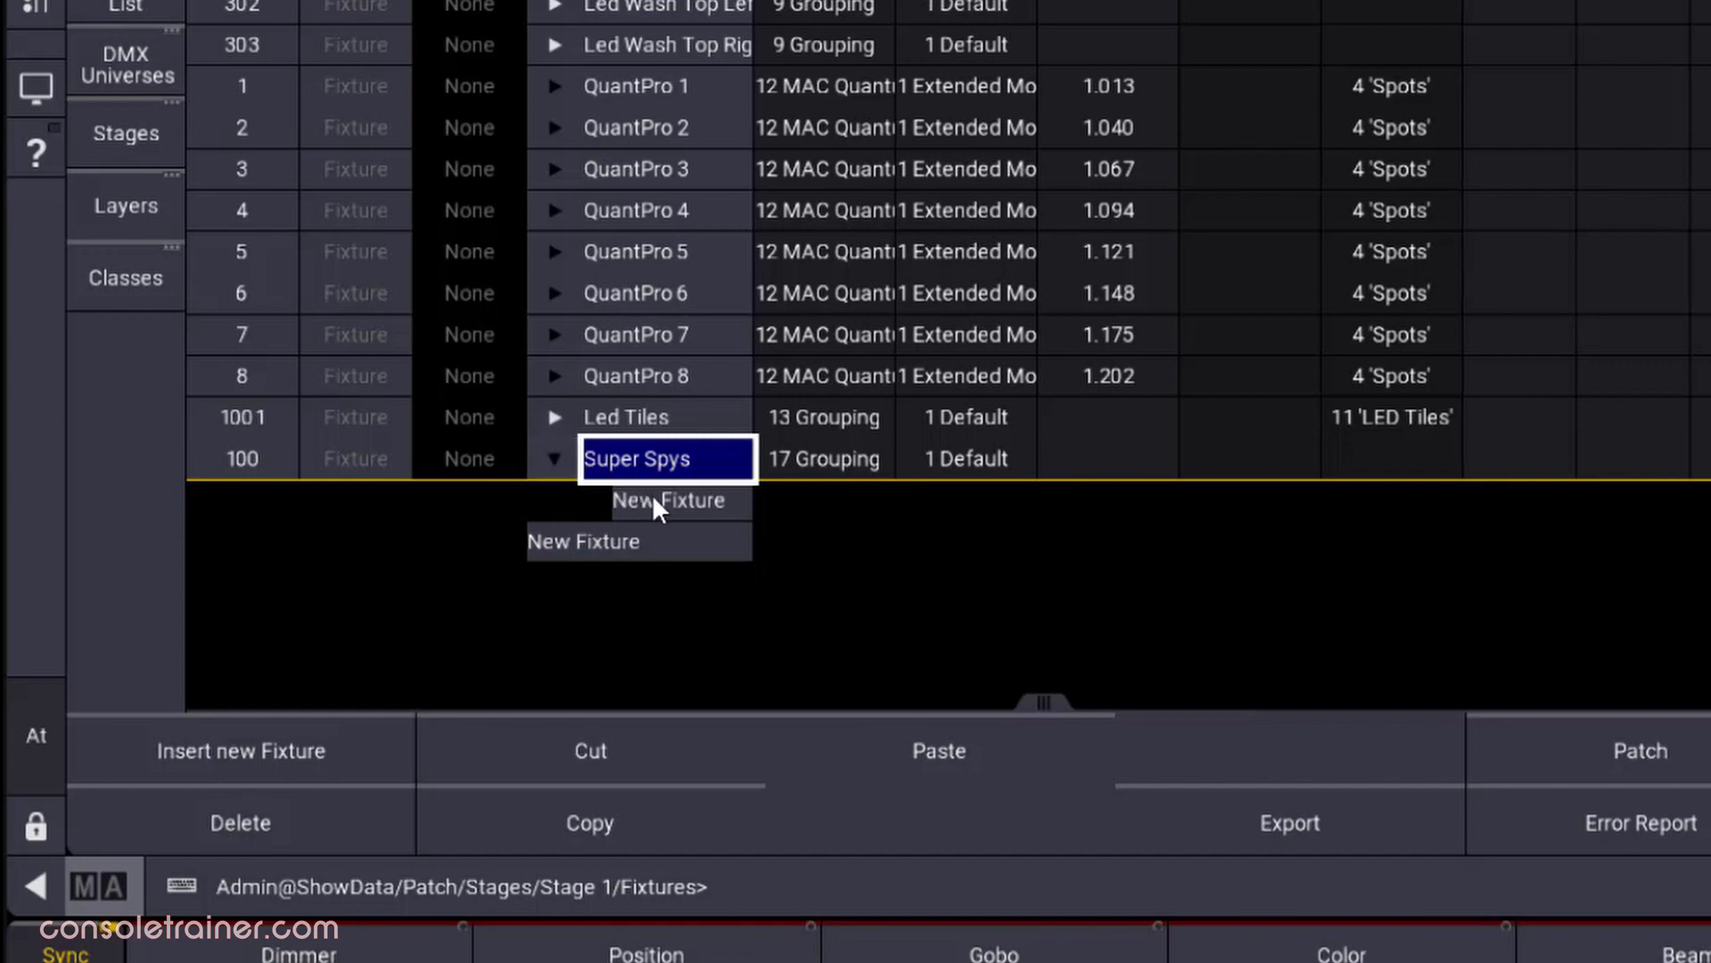
Paste the clipboard fixtures into the Super Spys grouping fixture in the patch
{"action": "left_click", "coordinate": [905, 749]}
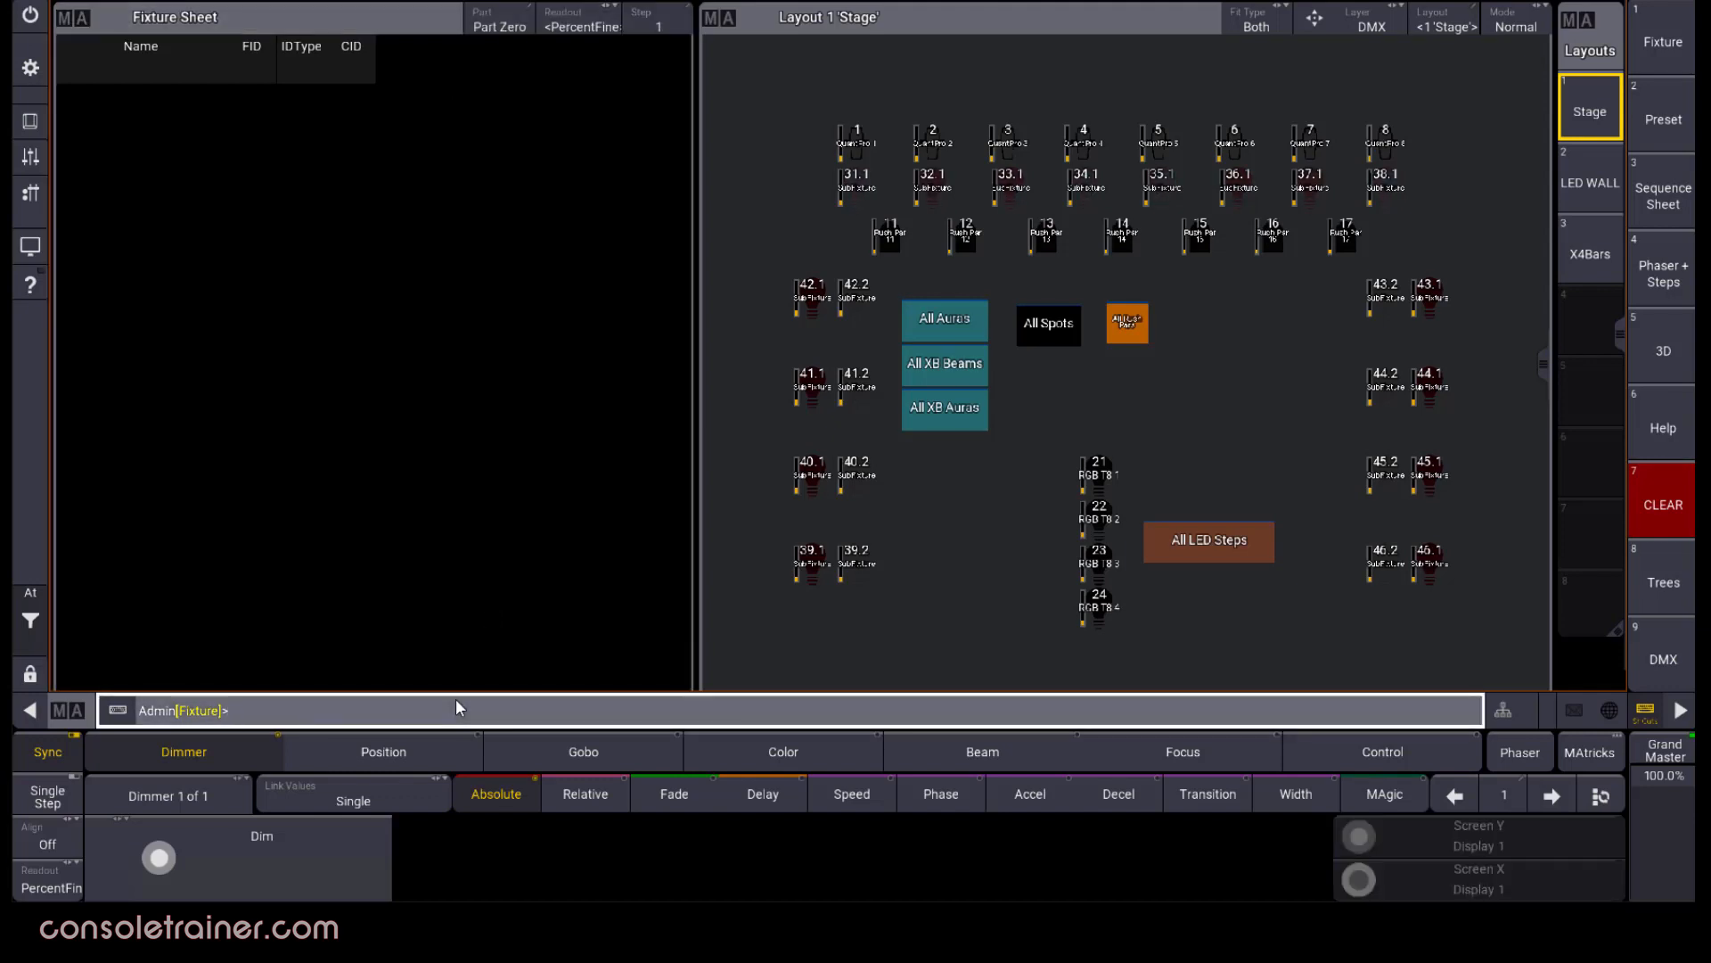
Select the LED Steps grouping fixture by its ID 102 and expand it in the Fixture Sheet to show its child fixtures
{"action": "type", "text": "102"}
{"action": "key", "text": "Return"}
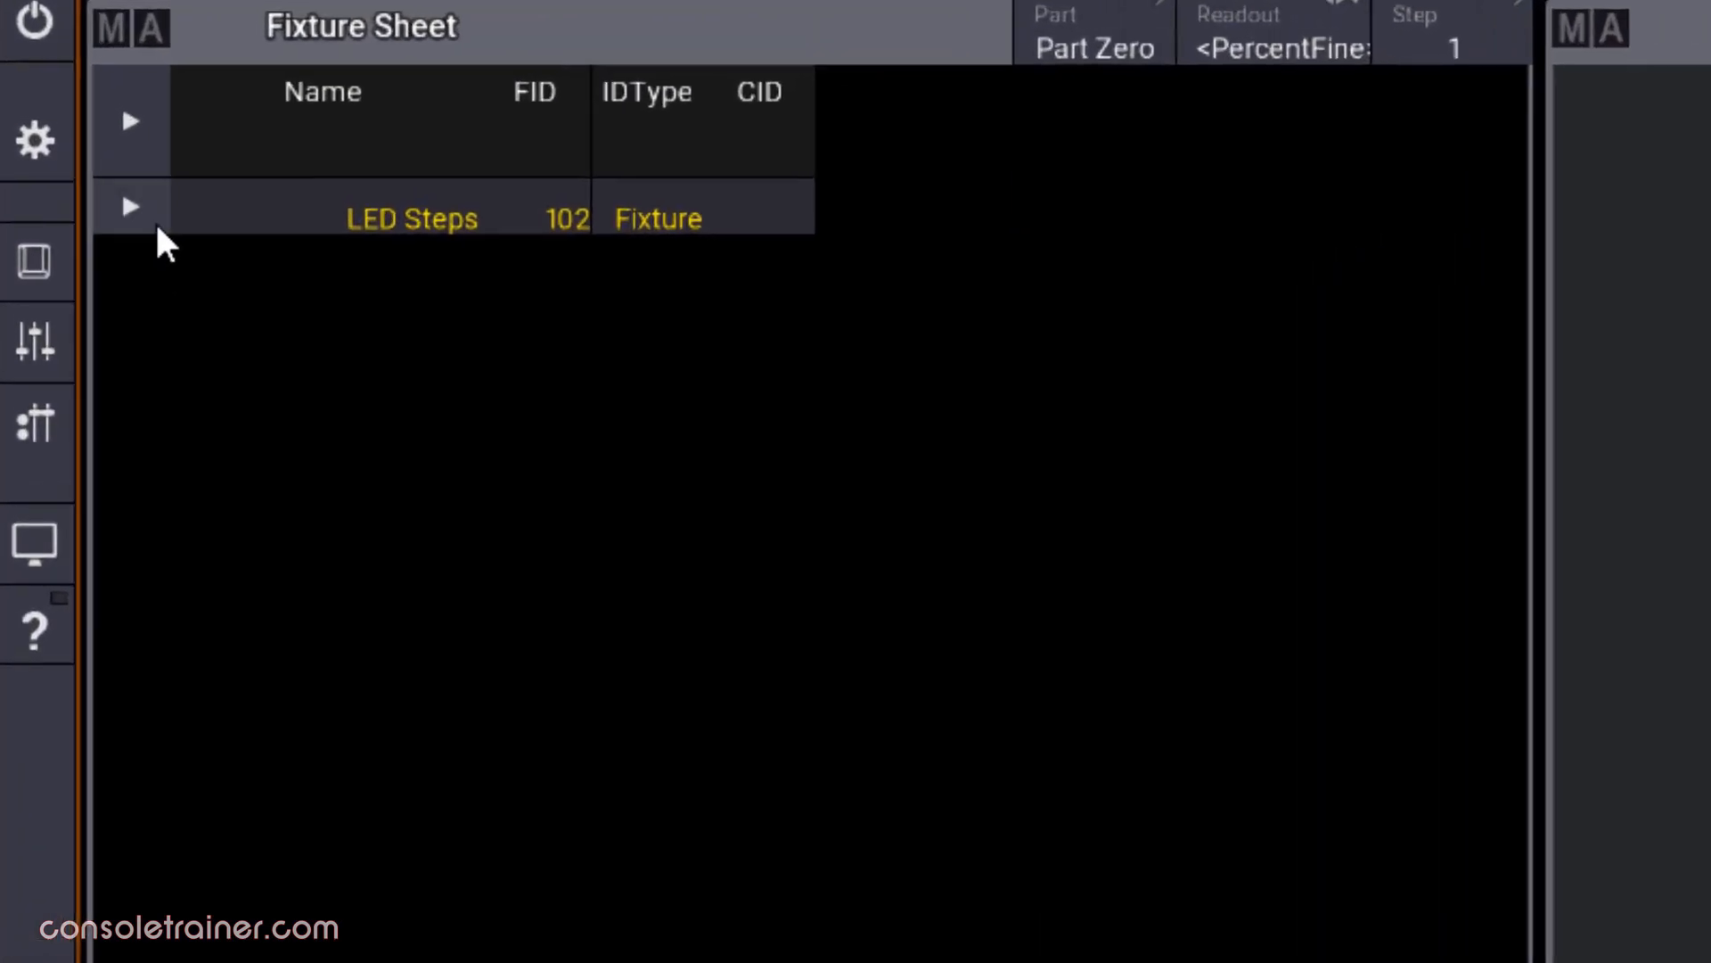
{"action": "left_click", "coordinate": [72, 96]}
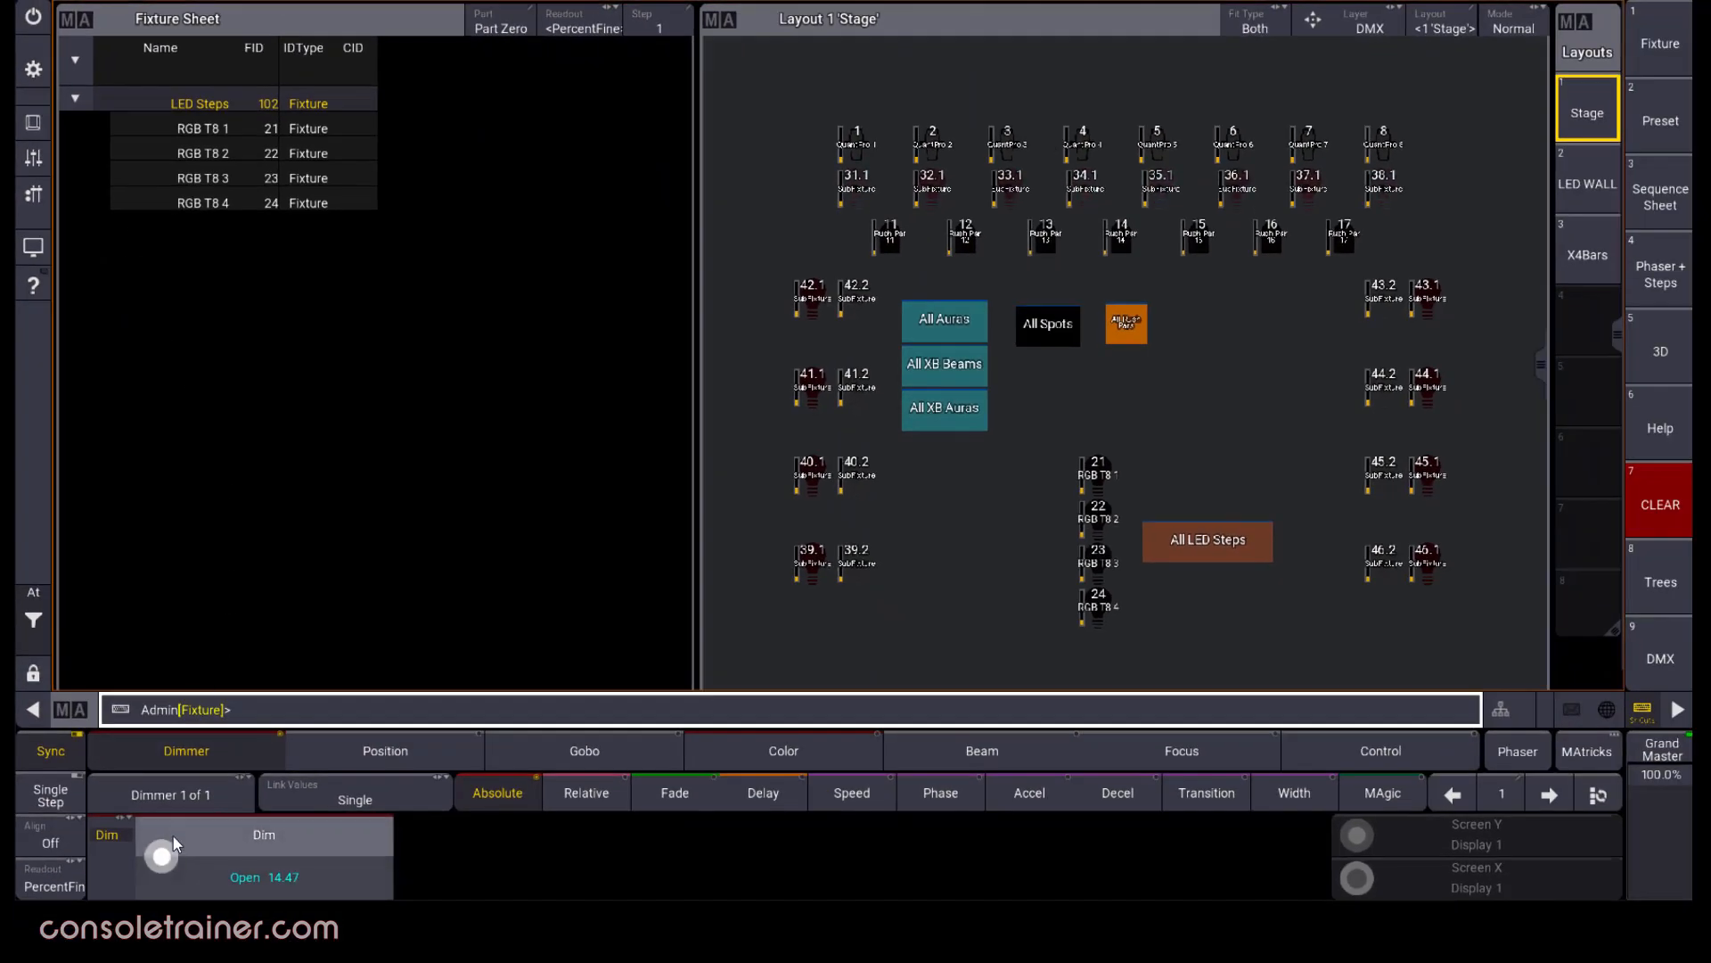
Set the dimmer of the selected LED Steps grouping fixture to 75
{"action": "left_click_drag", "start_coordinate": [173, 838], "coordinate": [164, 862]}
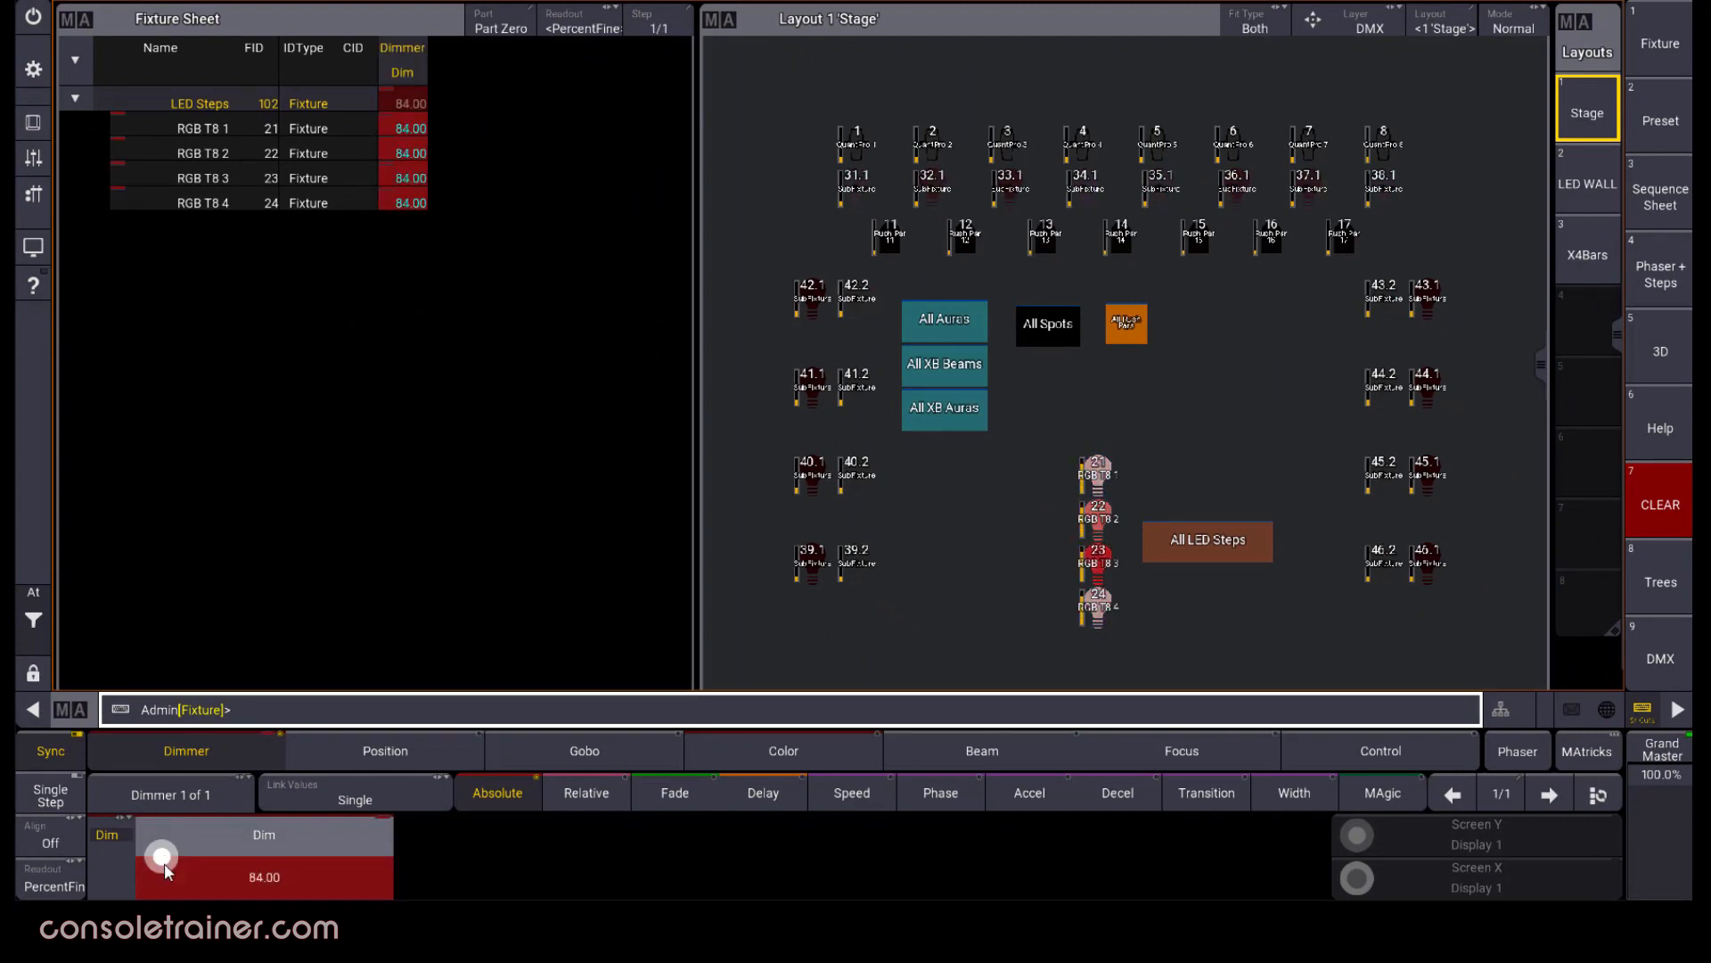
{"action": "scroll", "coordinate": [164, 863], "scroll_direction": "down", "scroll_amount": 5}
{"action": "scroll", "coordinate": [164, 863], "scroll_direction": "down", "scroll_amount": 4}
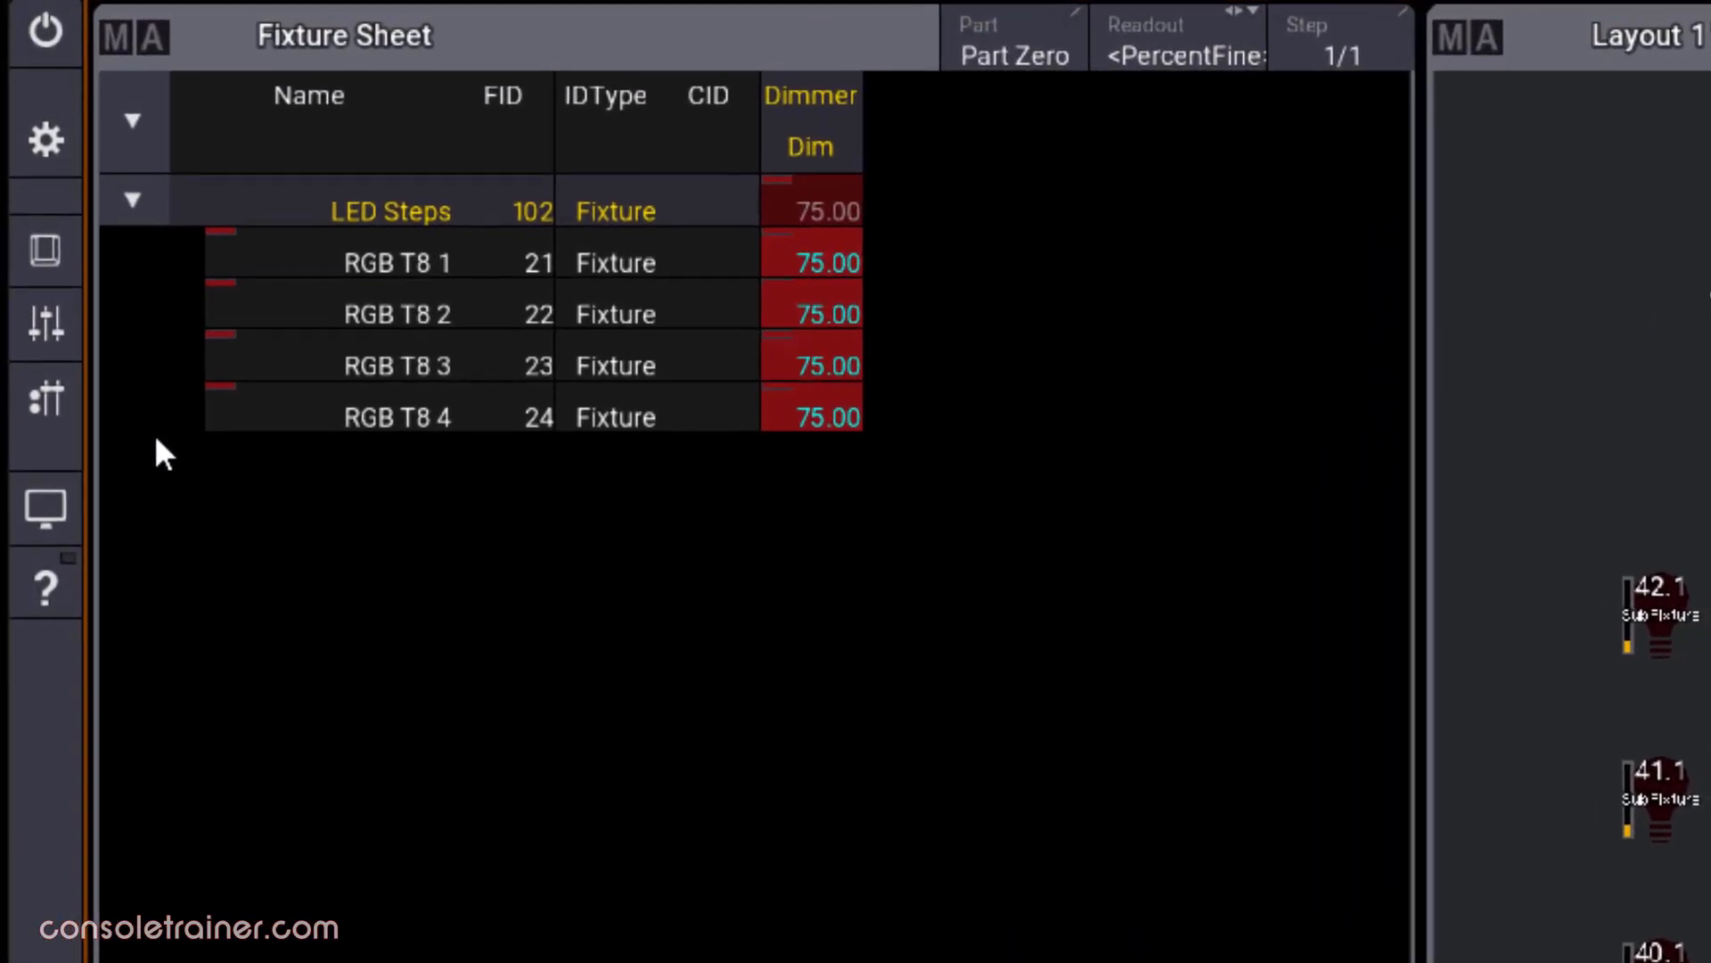
Select the Back Led fixture inside Led Tiles, and return the selection to LED Steps (102)
{"action": "key", "text": "Return"}
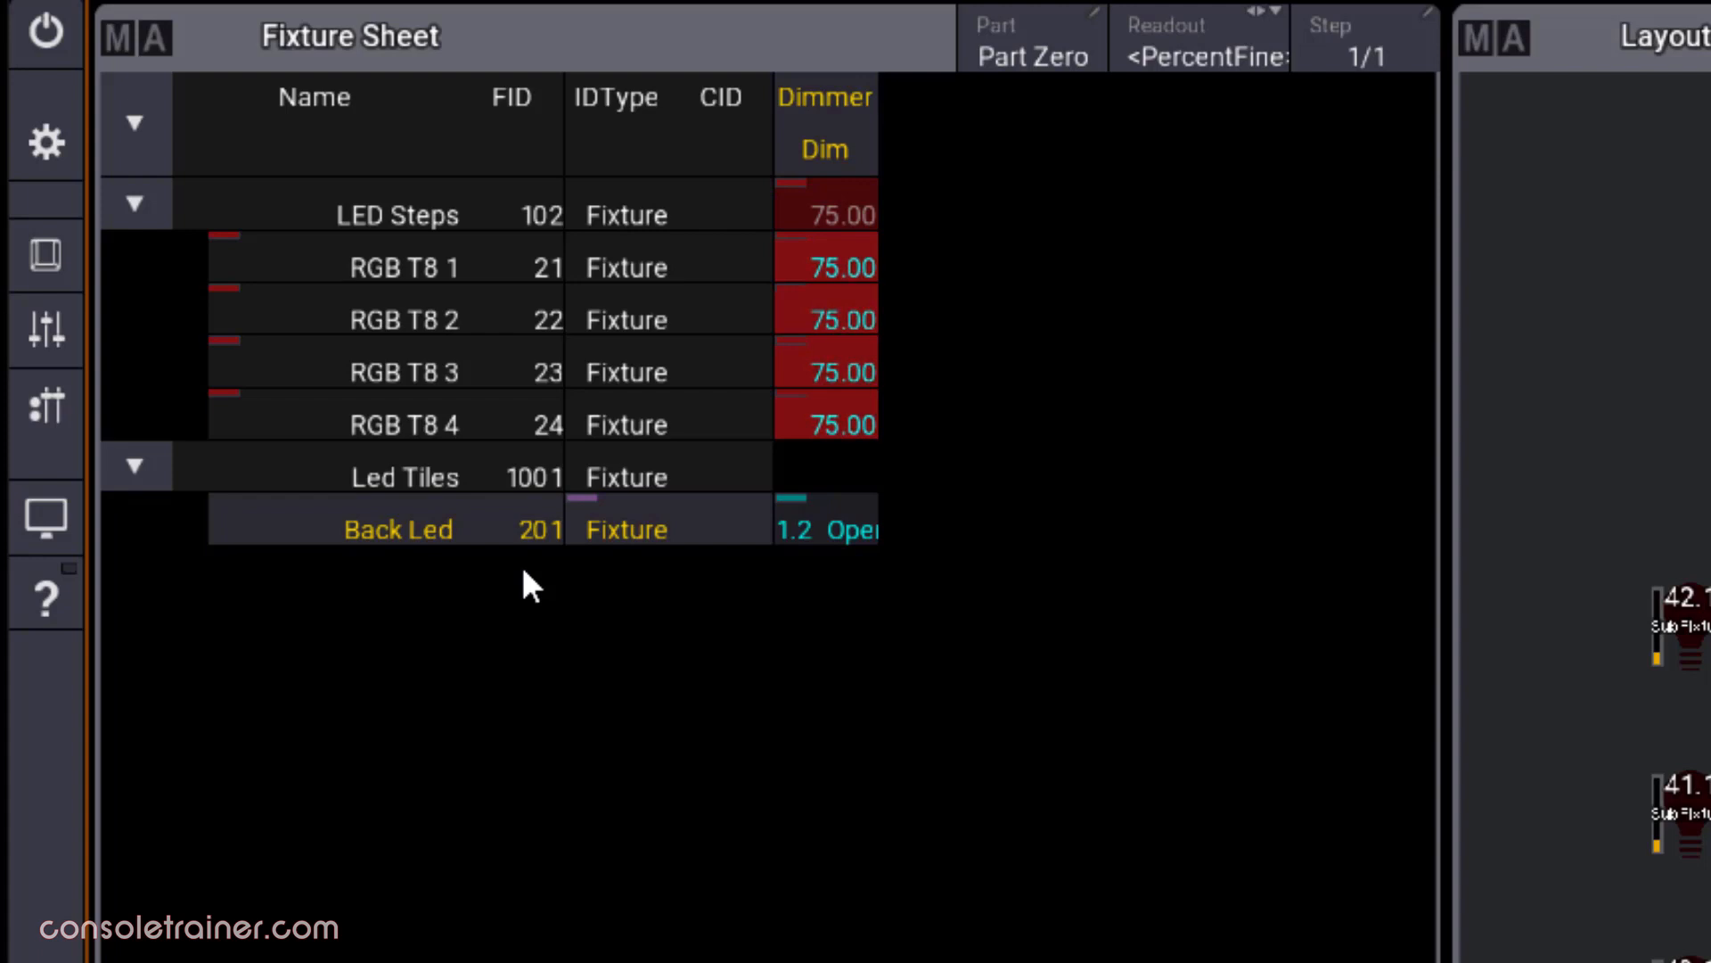
{"action": "key", "text": "Return"}
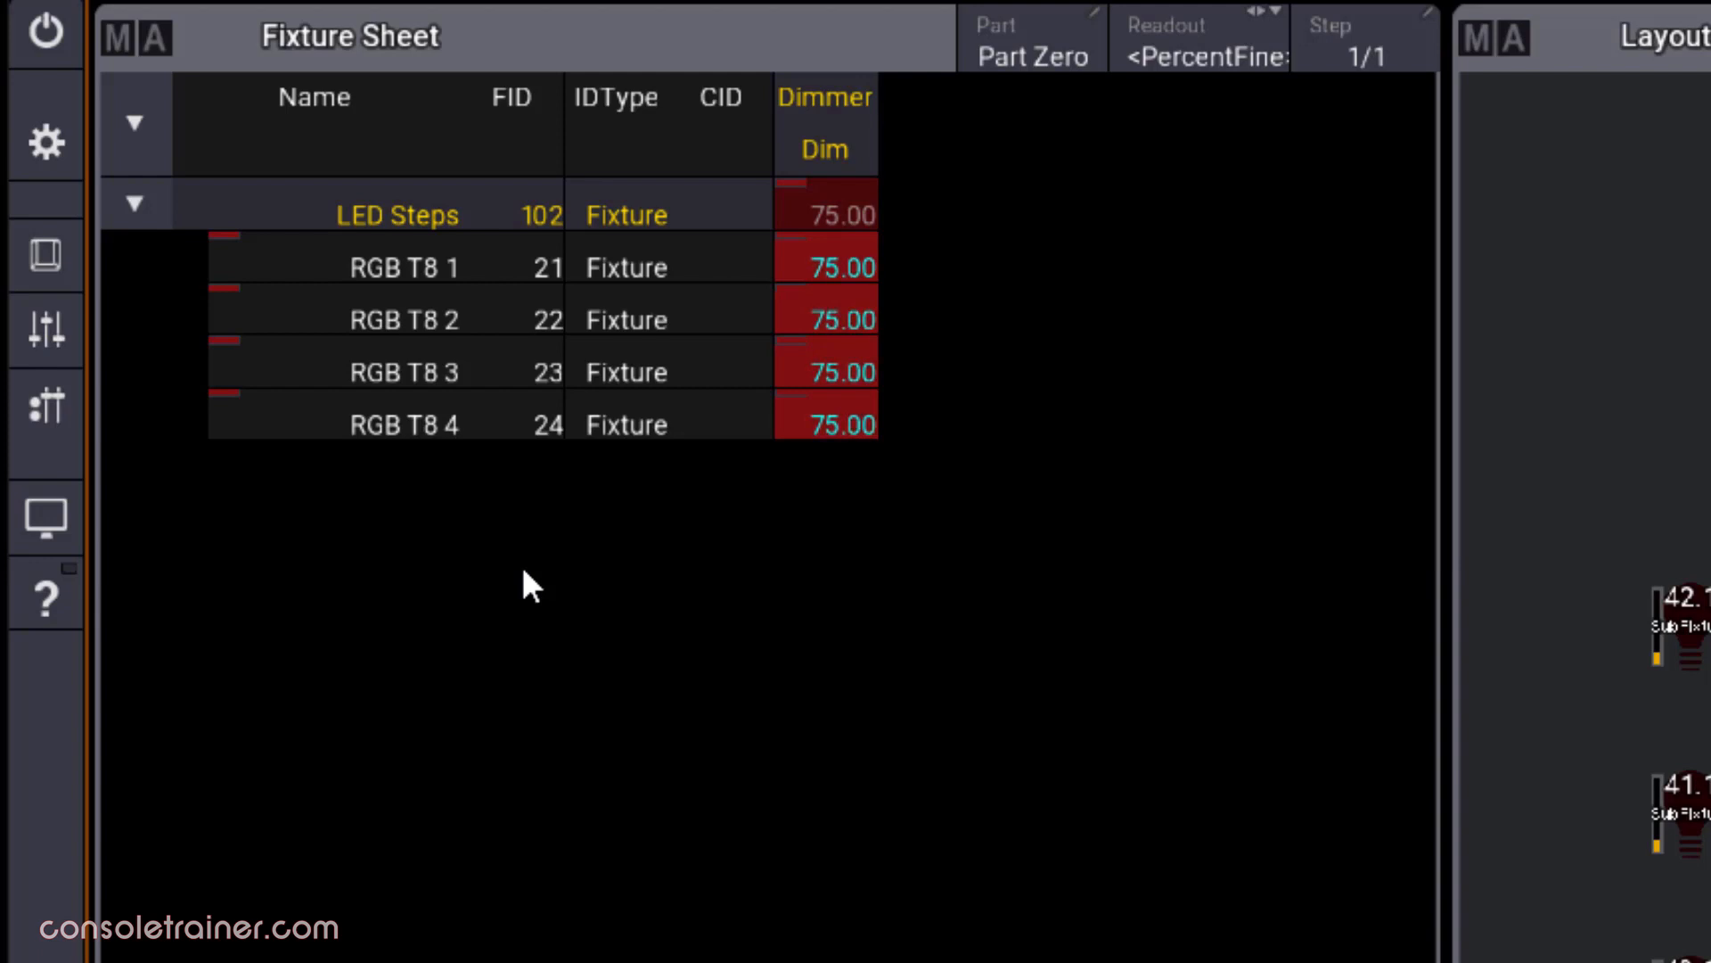
Move the selection down to the child fixtures of LED Steps and cycle through them individually to RGB T8 4 and back to RGB T8 2
{"action": "key", "text": "Down"}
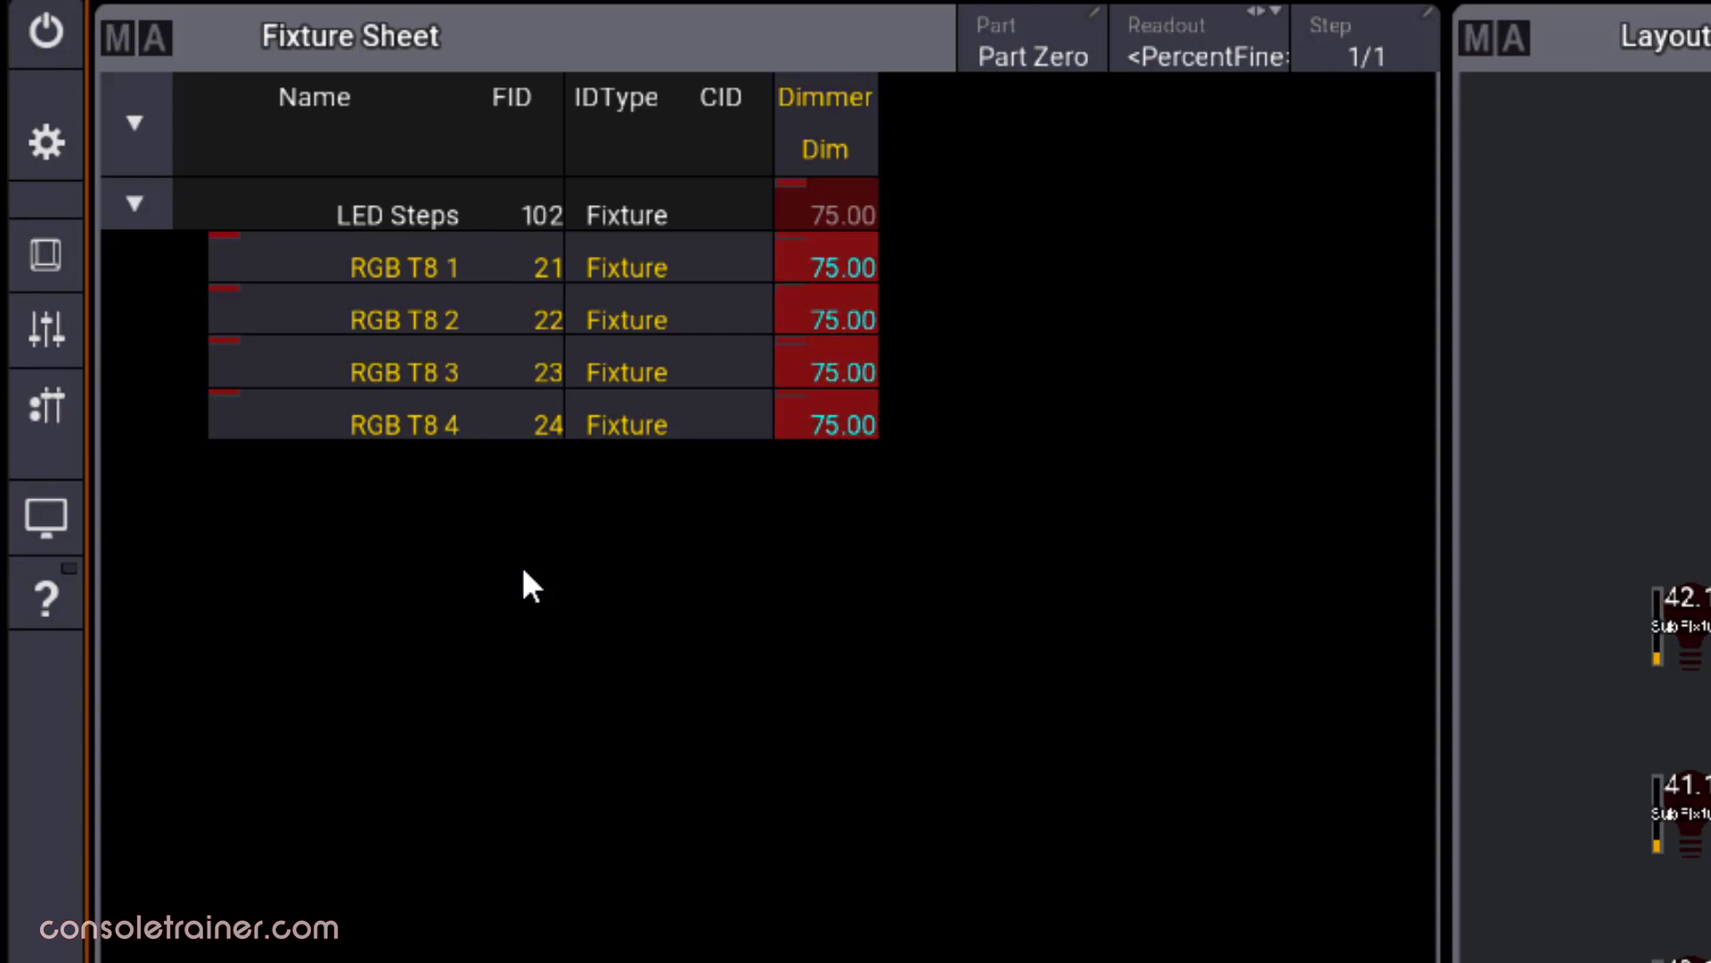
{"action": "key", "text": "Page_Down"}
{"action": "key", "text": "Page_Down"}
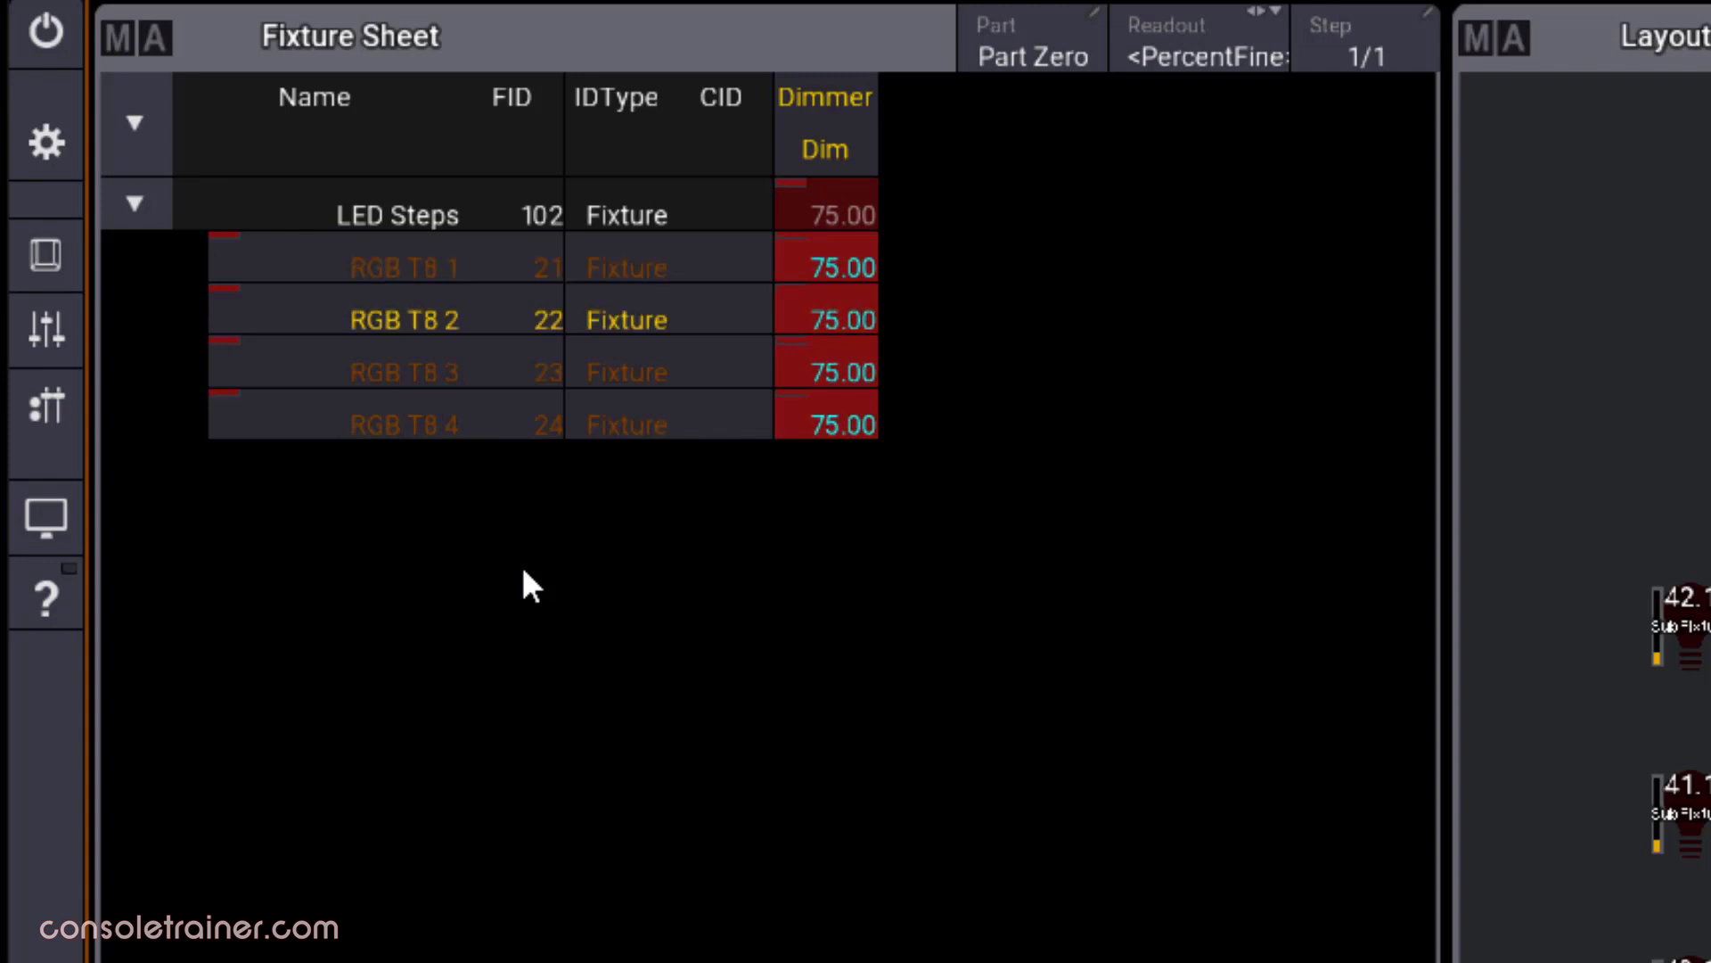
{"action": "key", "text": "Page_Down"}
{"action": "key", "text": "Page_Down"}
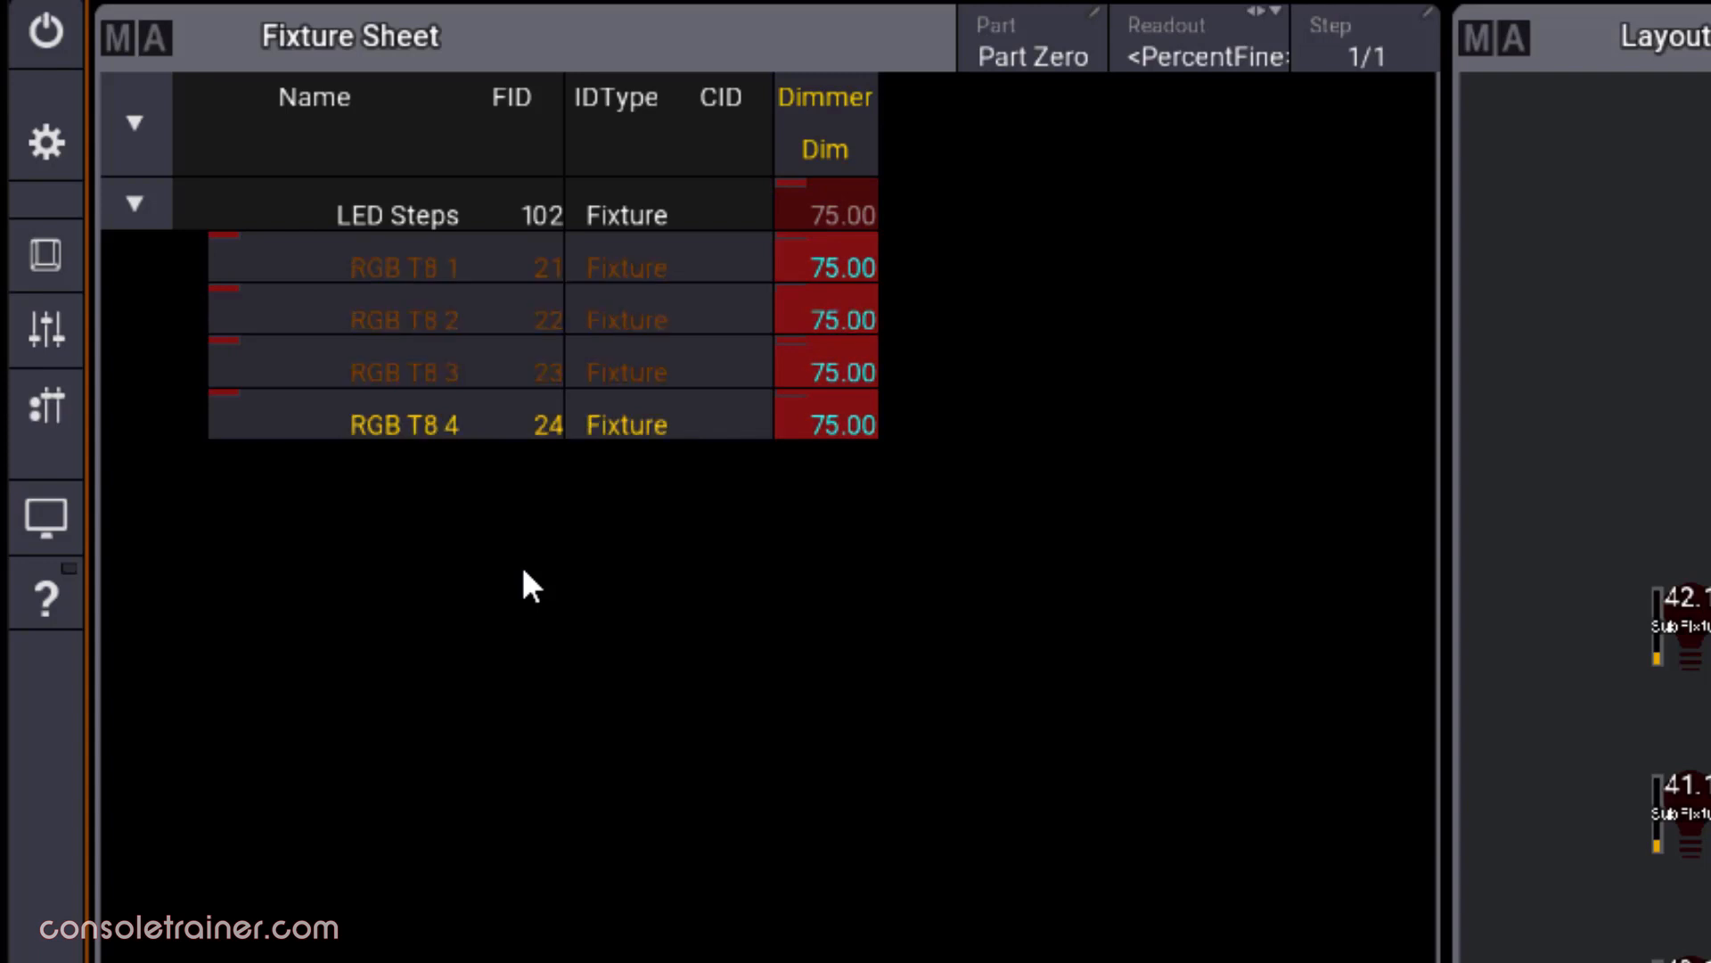
{"action": "key", "text": "Page_Up"}
{"action": "key", "text": "Page_Up"}
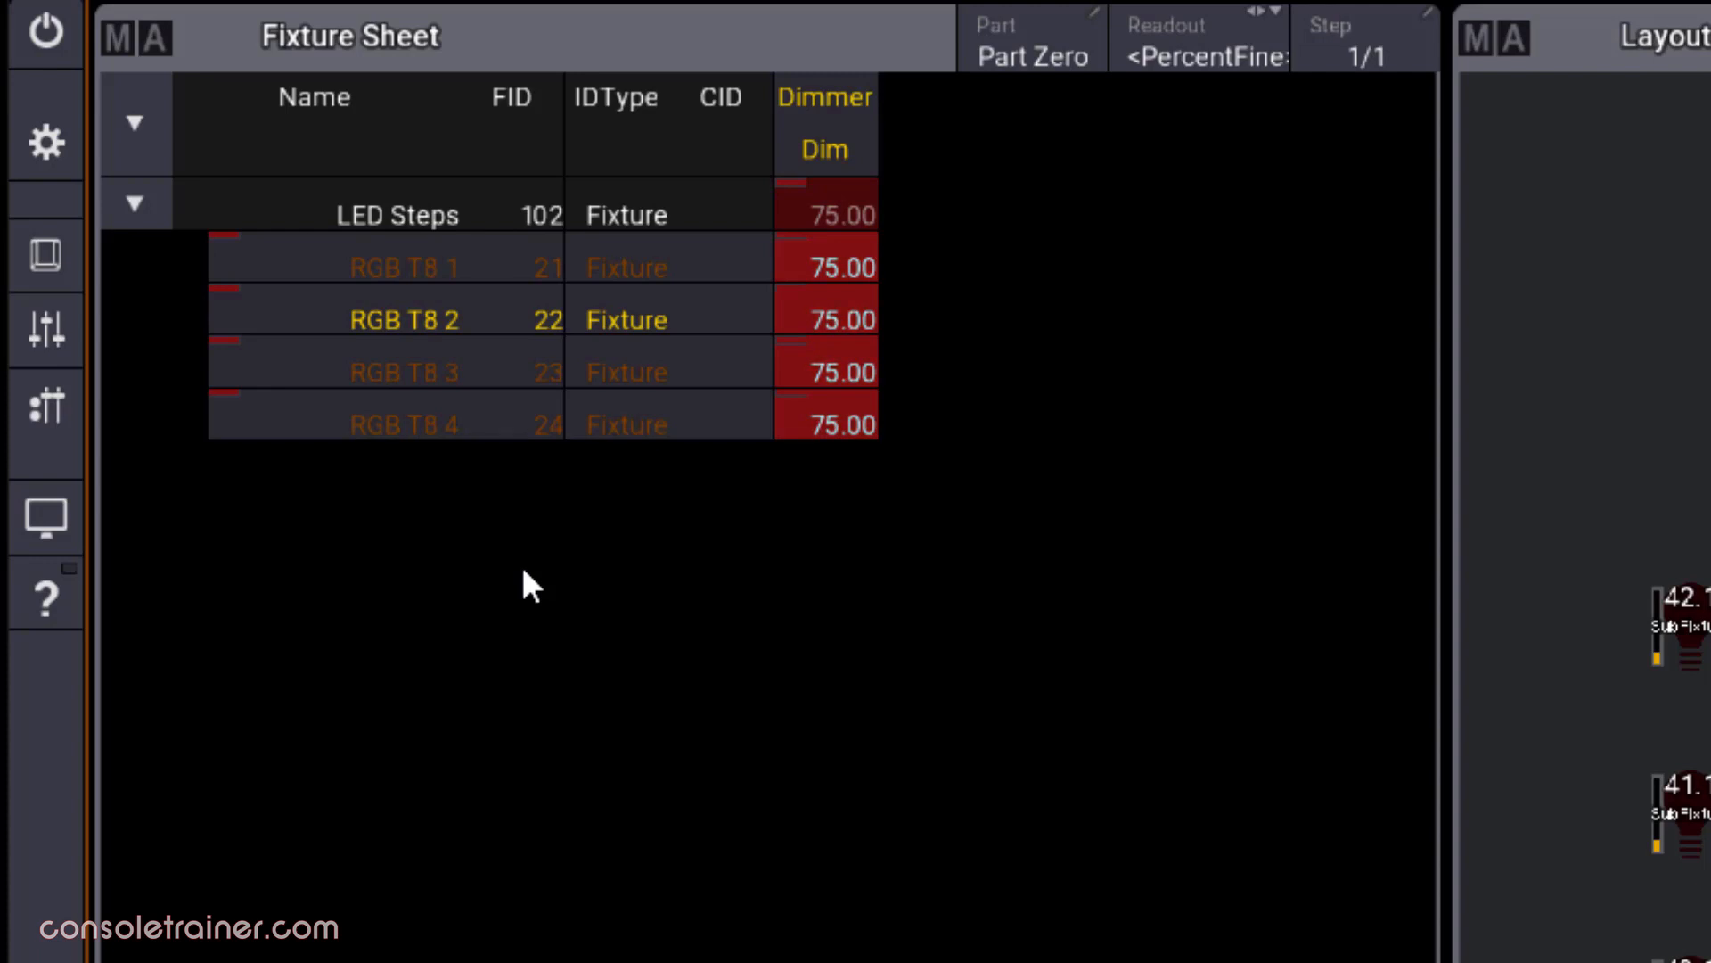
Move the selection up to LED Steps, reselect fixture 102, and move down to all four of its child fixtures
{"action": "key", "text": "Up"}
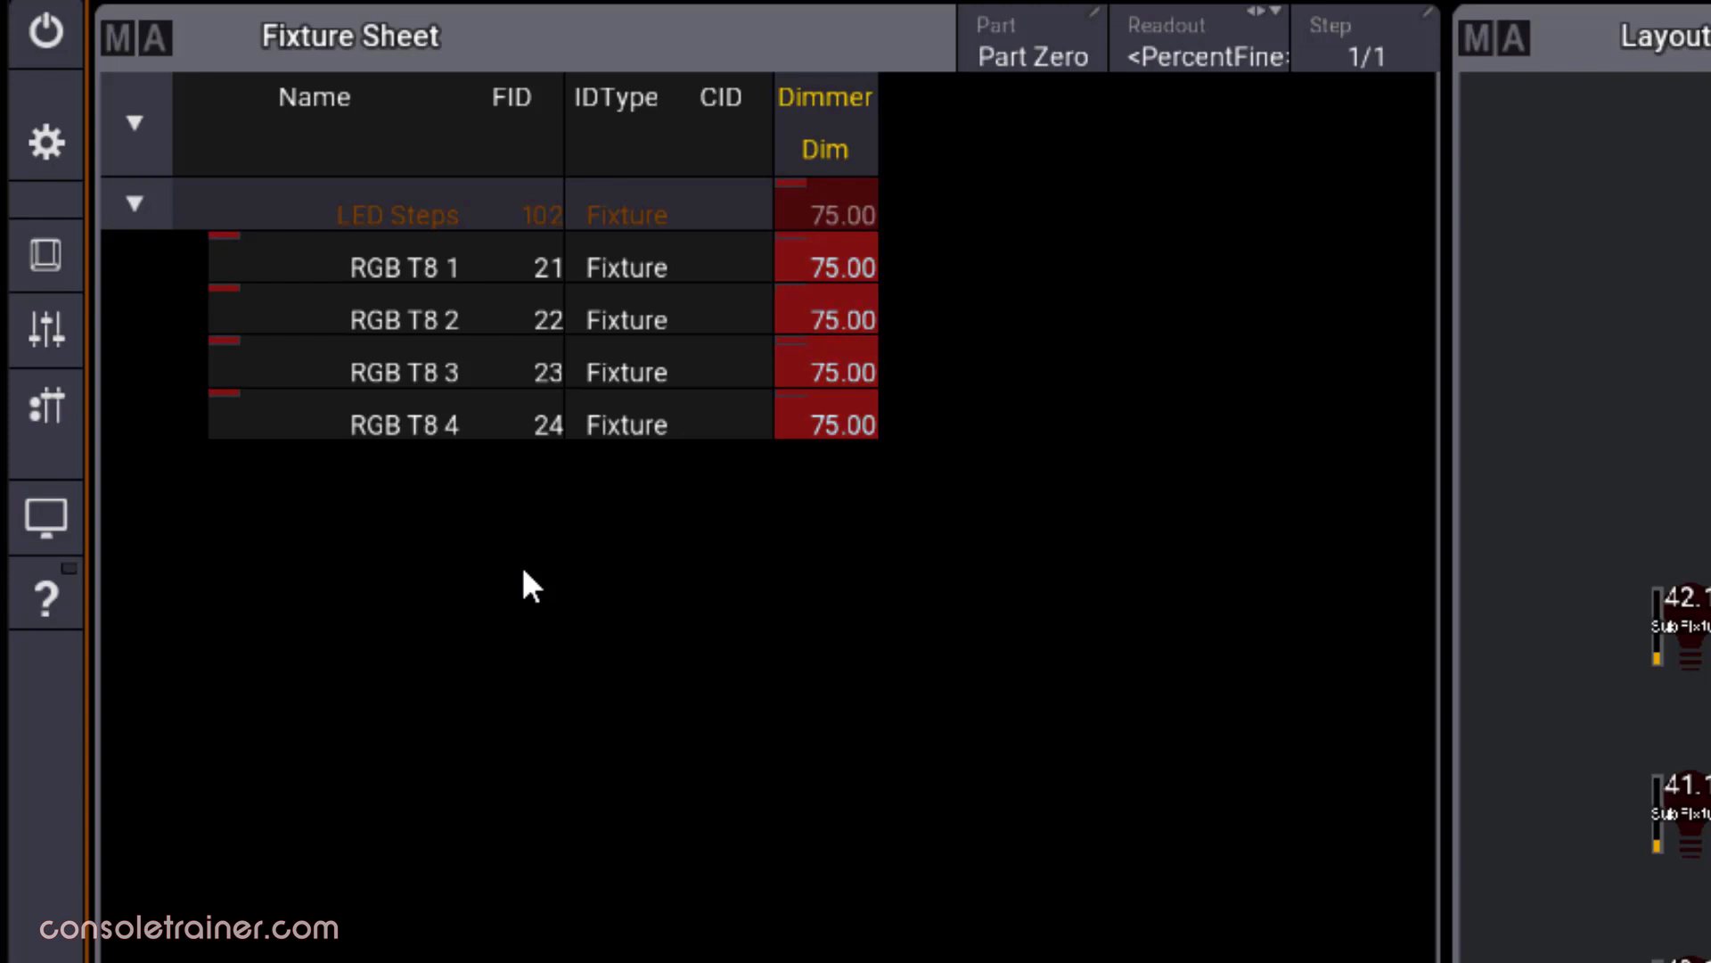
{"action": "key", "text": "Return"}
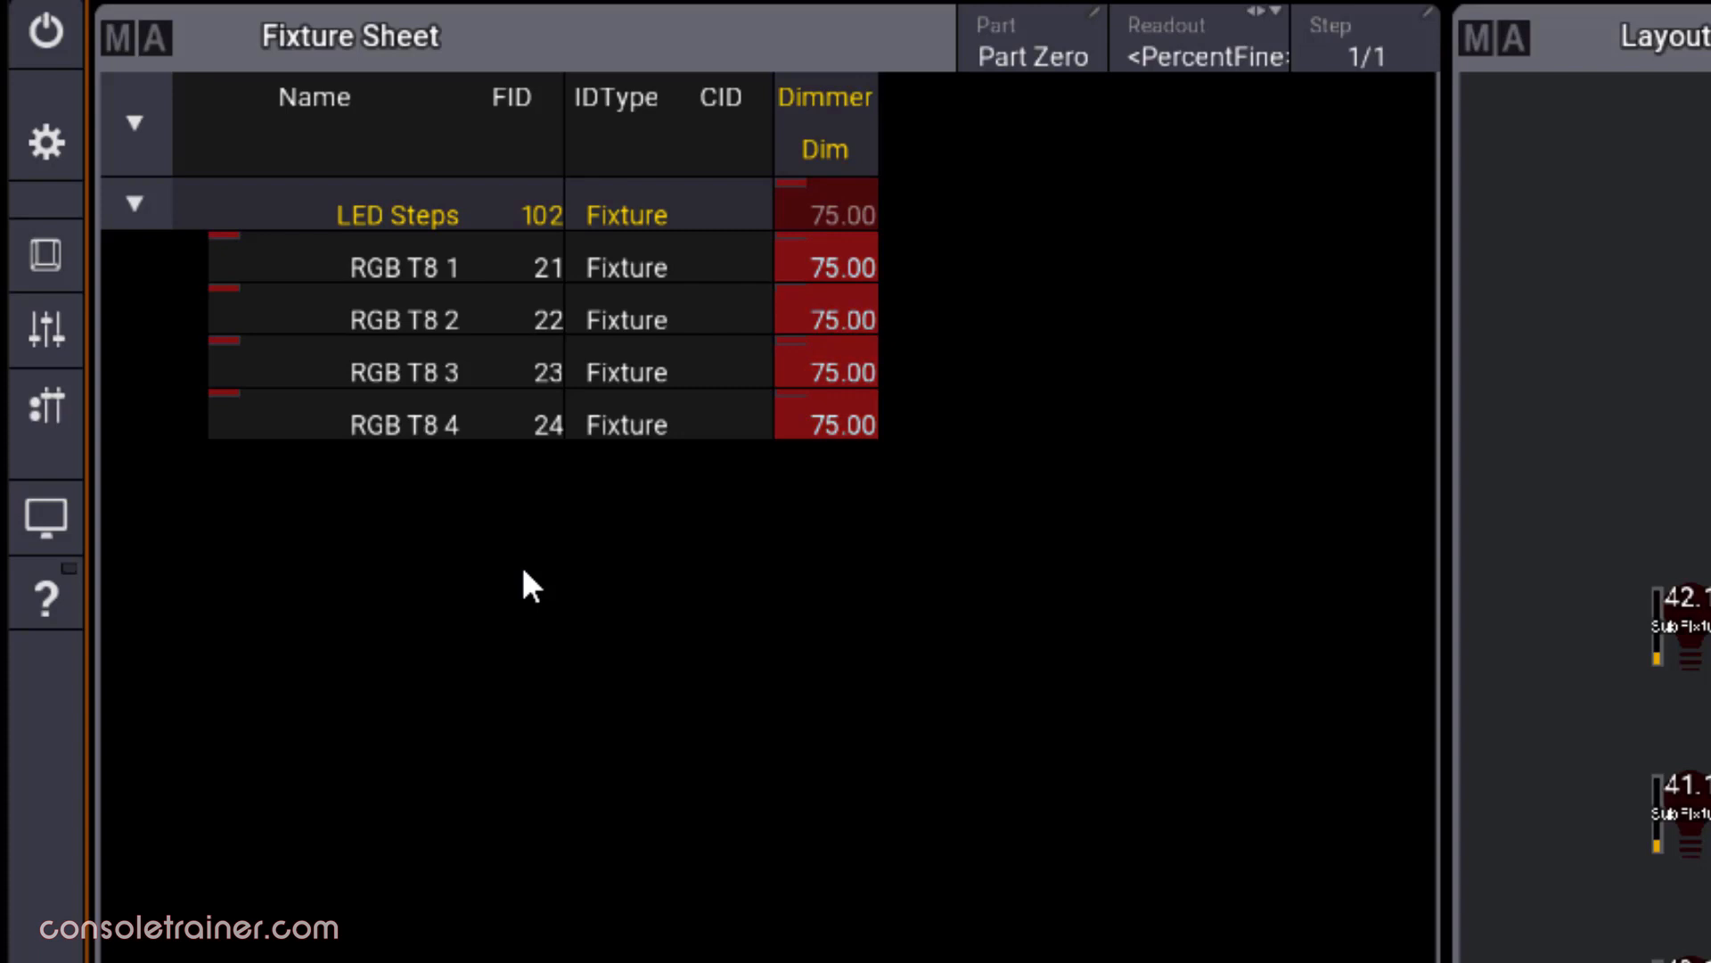
{"action": "key", "text": "Down"}
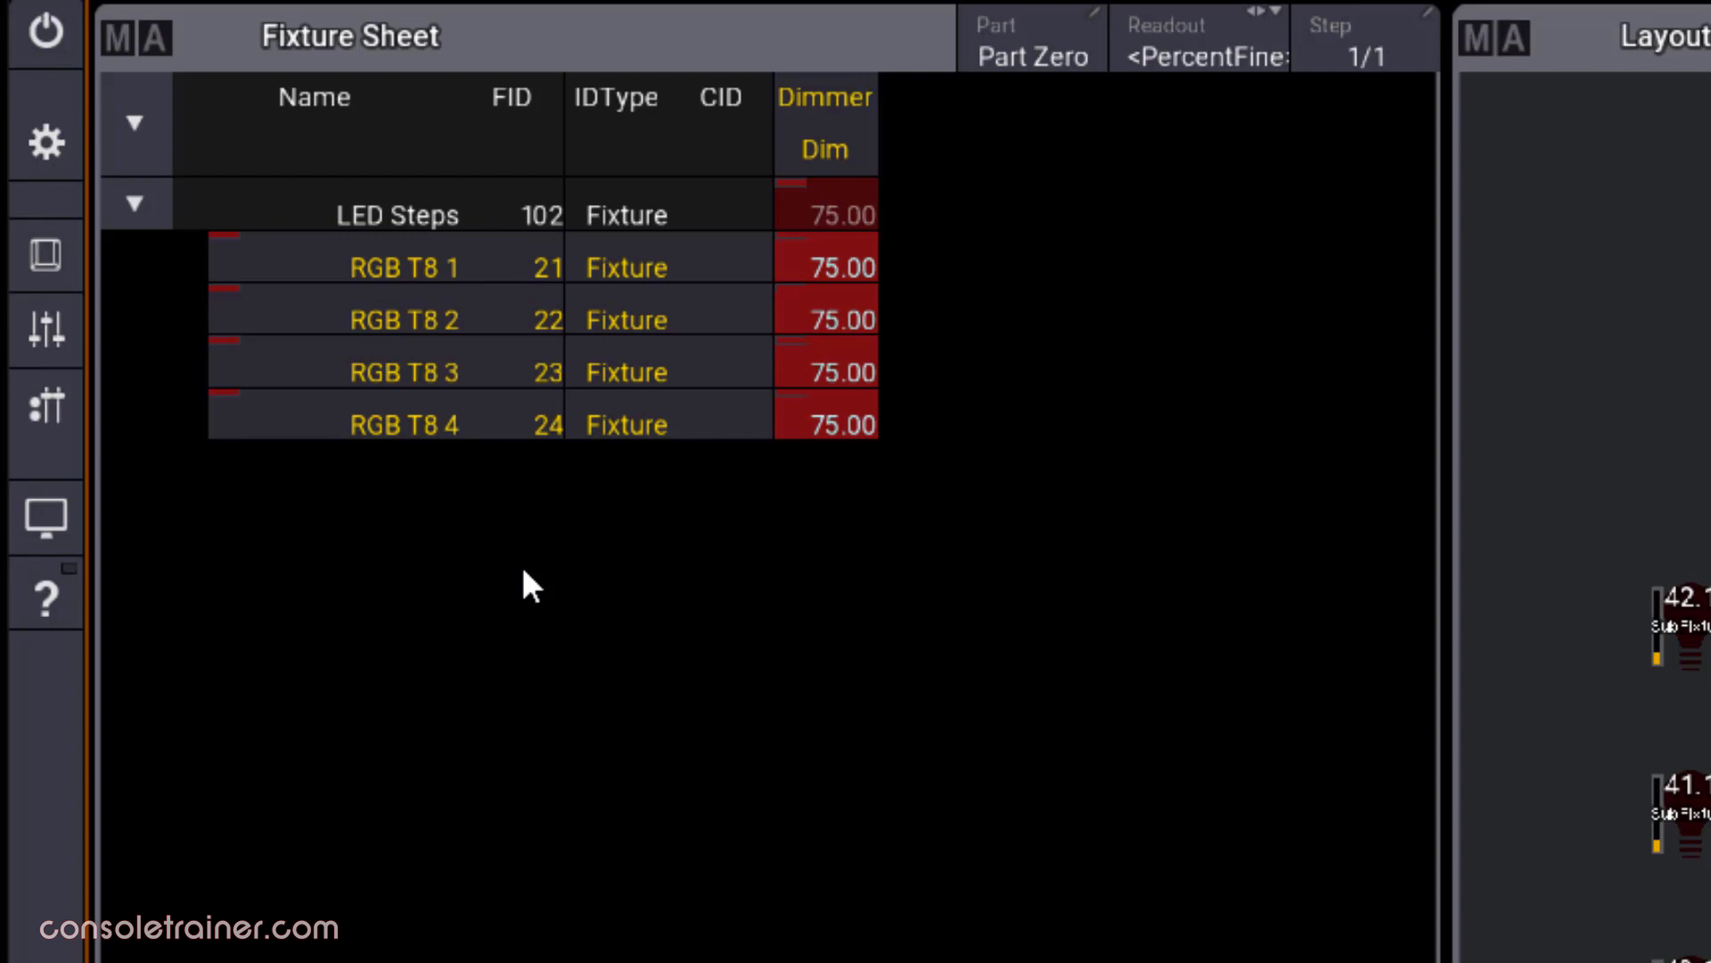
Cycle forwards and backwards through the individual RGB T8 fixtures to RGB T8 2, and restore the selection of all four
{"action": "key", "text": "Right"}
{"action": "key", "text": "Right"}
{"action": "key", "text": "Left"}
{"action": "key", "text": "Left"}
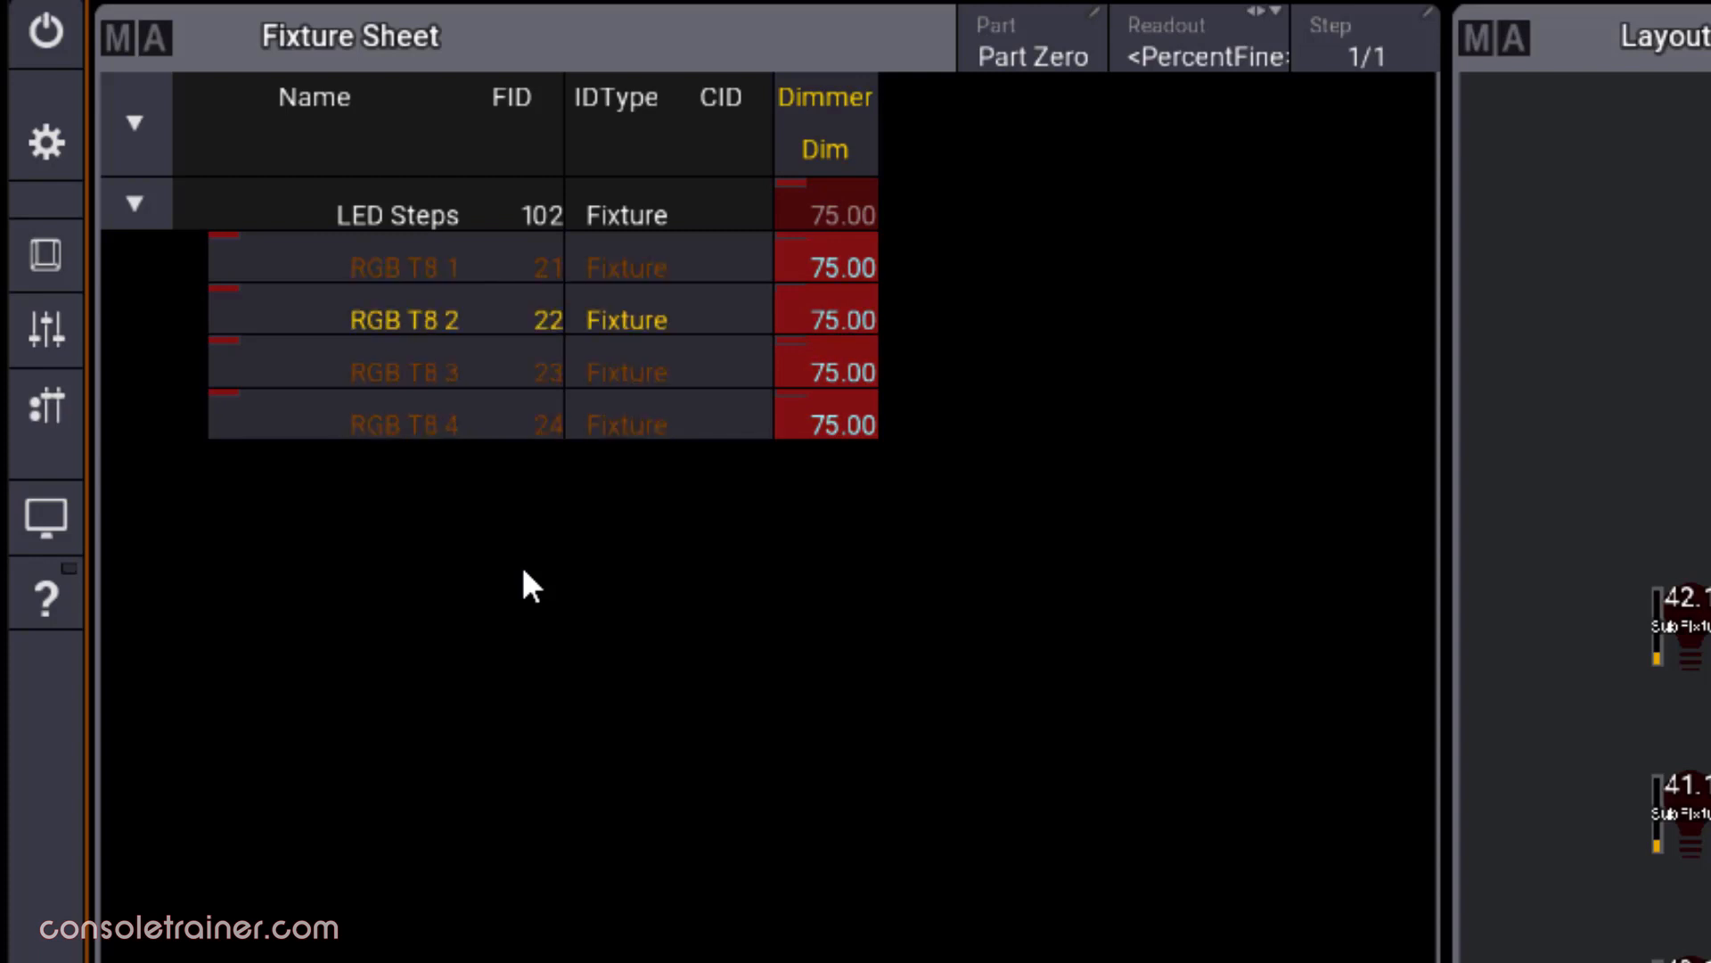
{"action": "key", "text": "Up"}
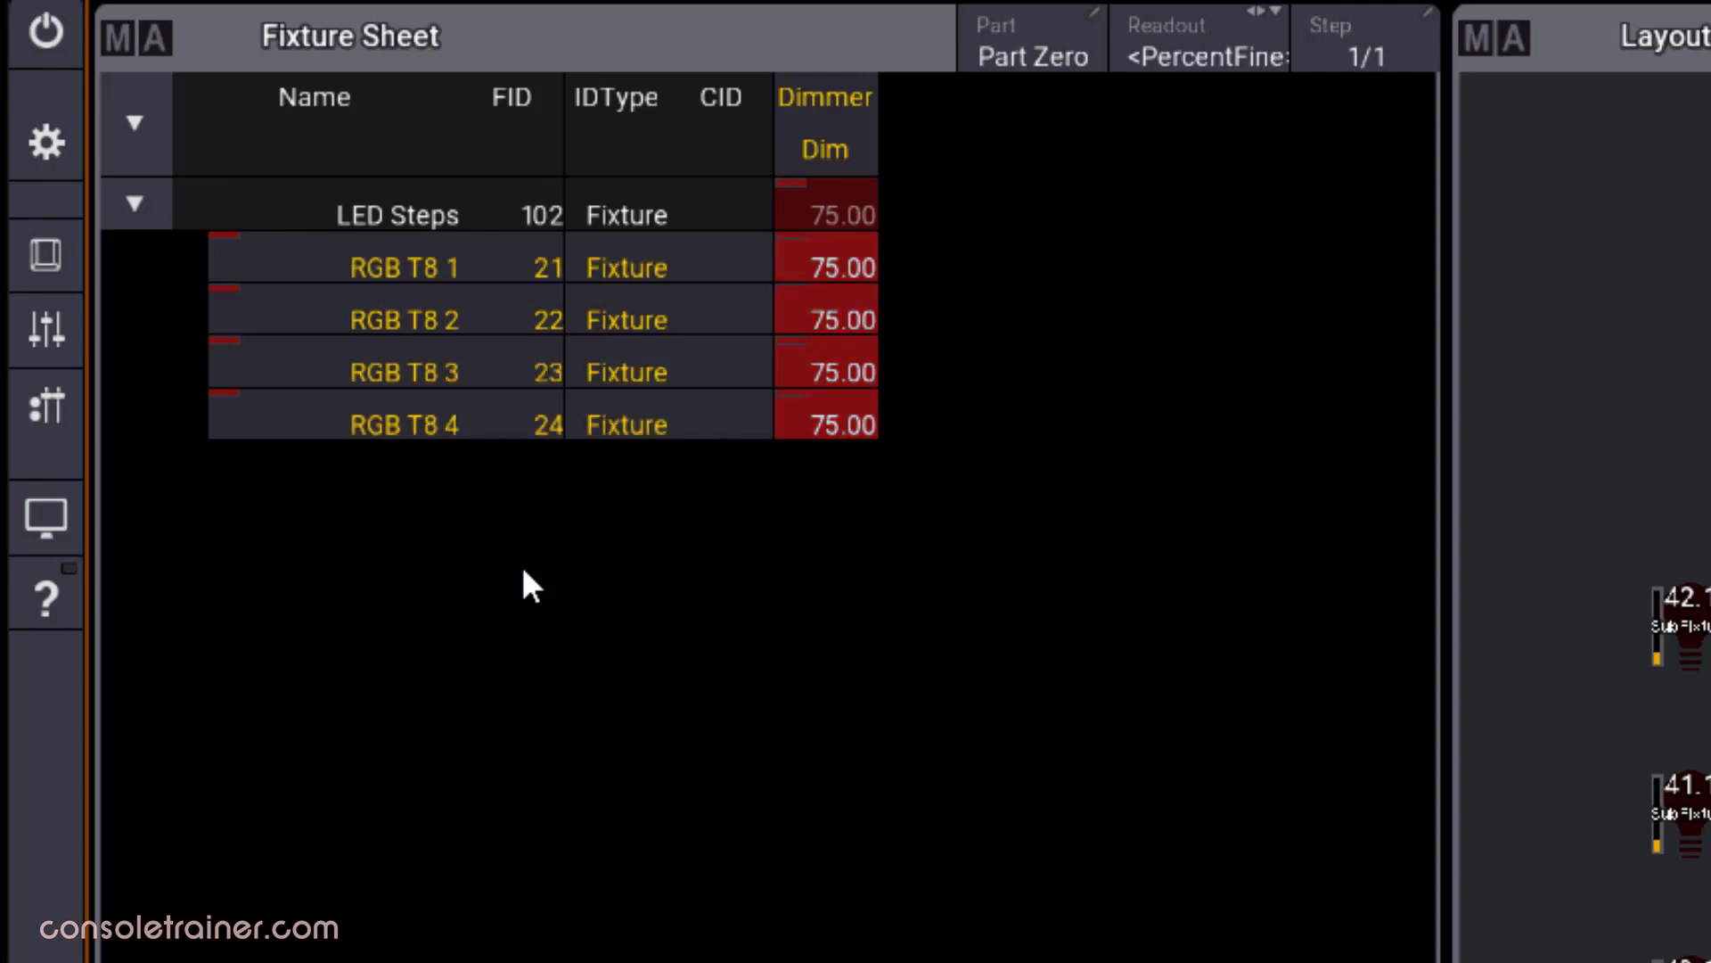
{"action": "key", "text": "Up"}
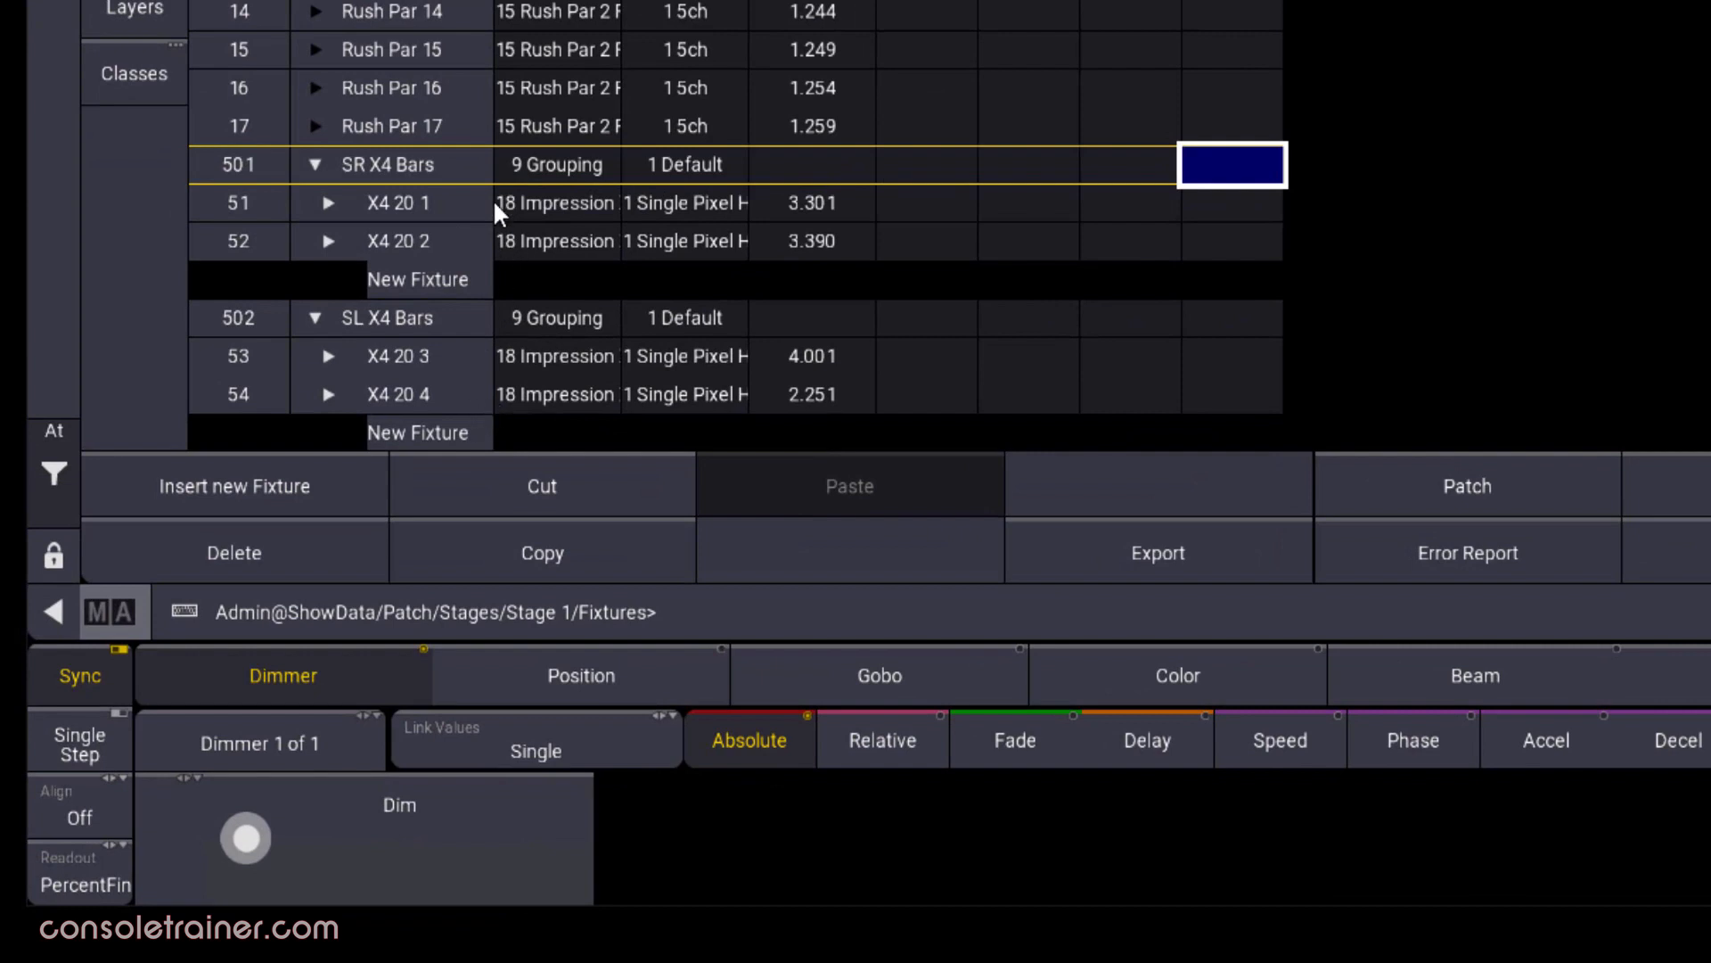
Highlight the SR X4 Bars and SL X4 Bars grouping fixtures in the patch to examine their structure
{"action": "left_click", "coordinate": [458, 166]}
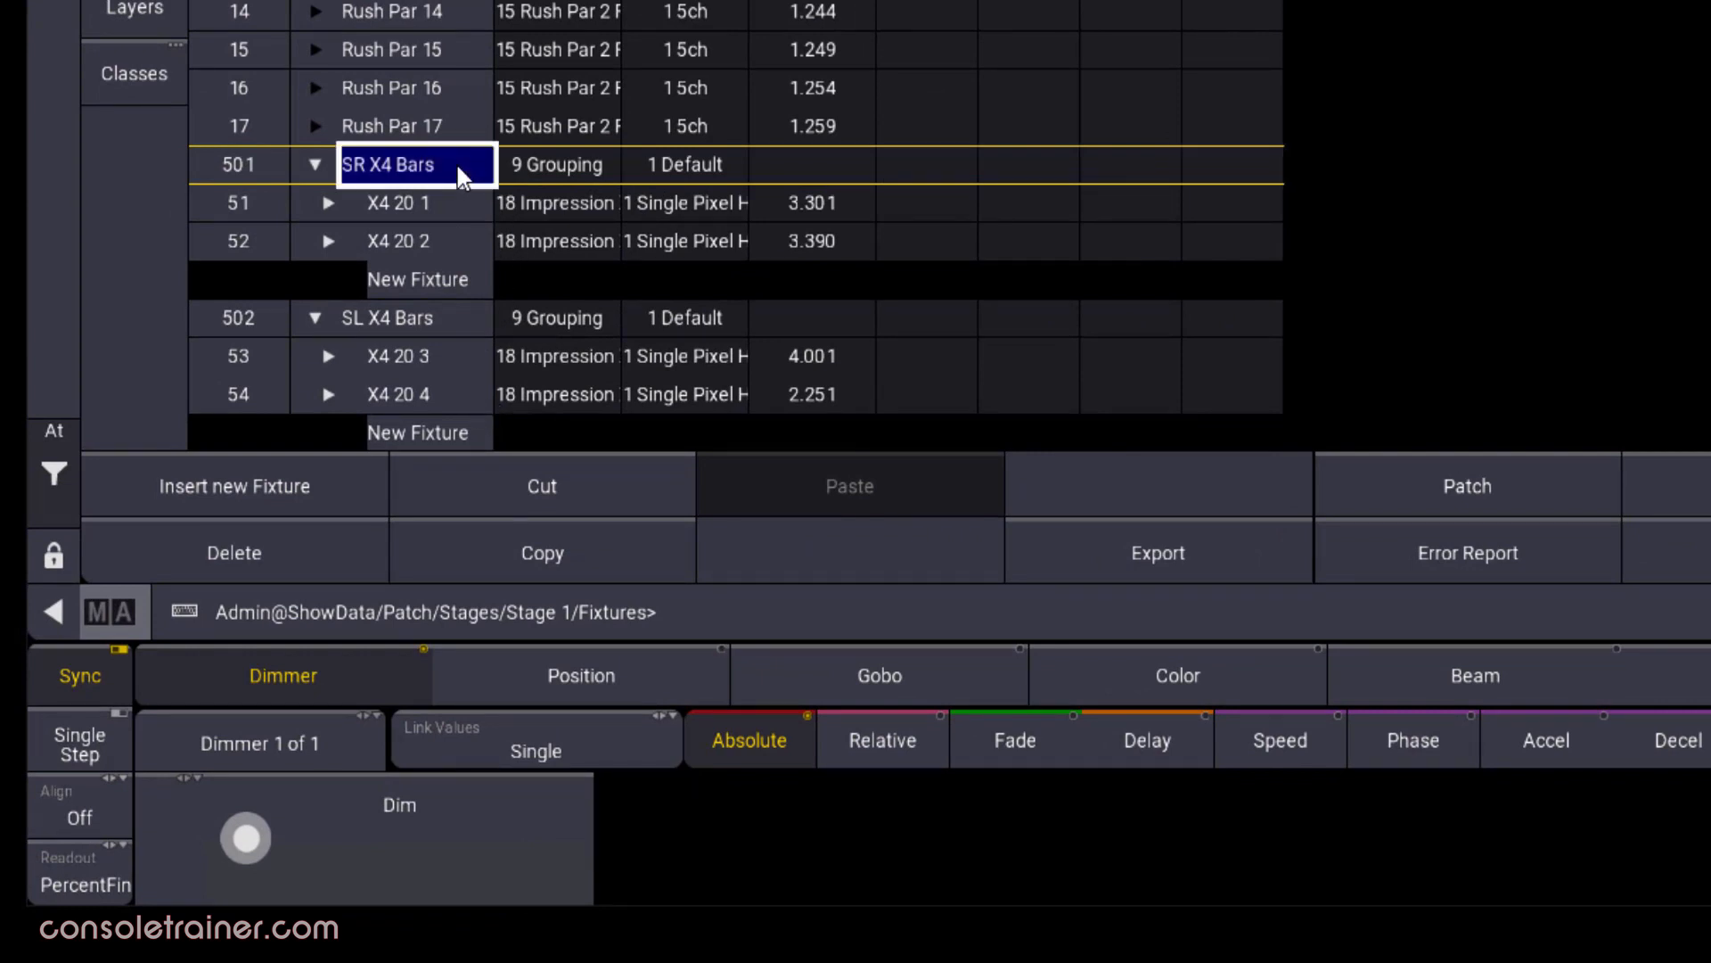
{"action": "left_click", "coordinate": [463, 323]}
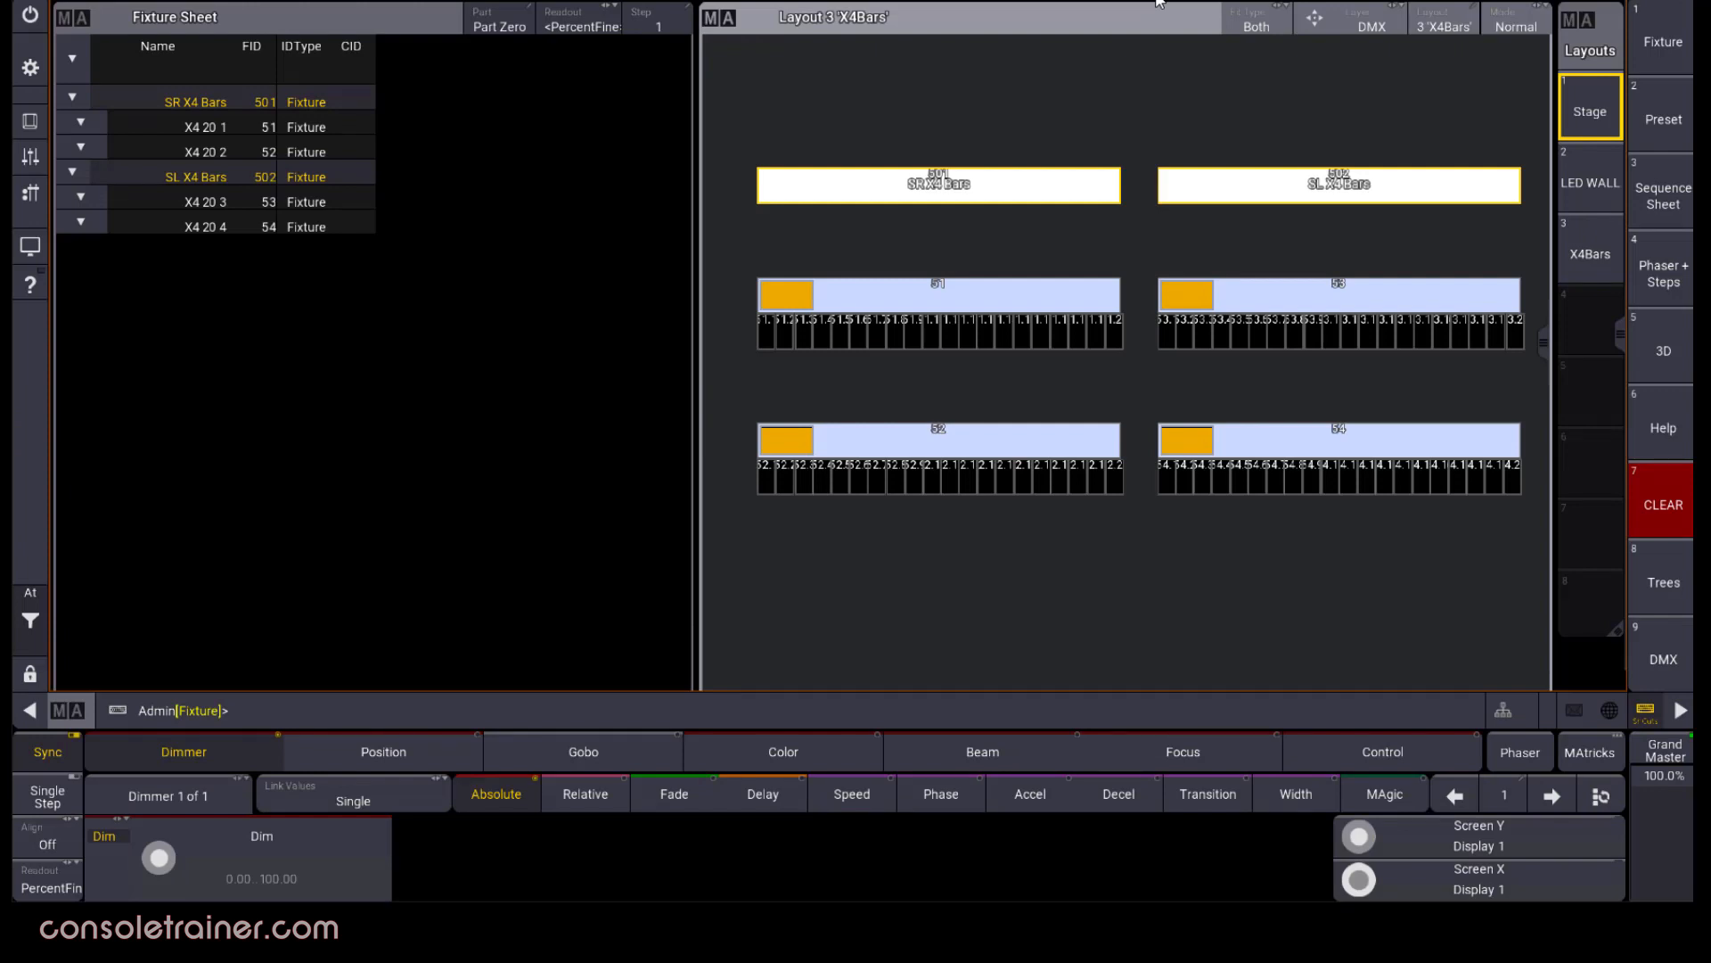
Cycle through the selected SR X4 Bars and SL X4 Bars grouping fixtures one at a time, and restore the selection of both
{"action": "key", "text": "Page_Down"}
{"action": "key", "text": "Page_Down"}
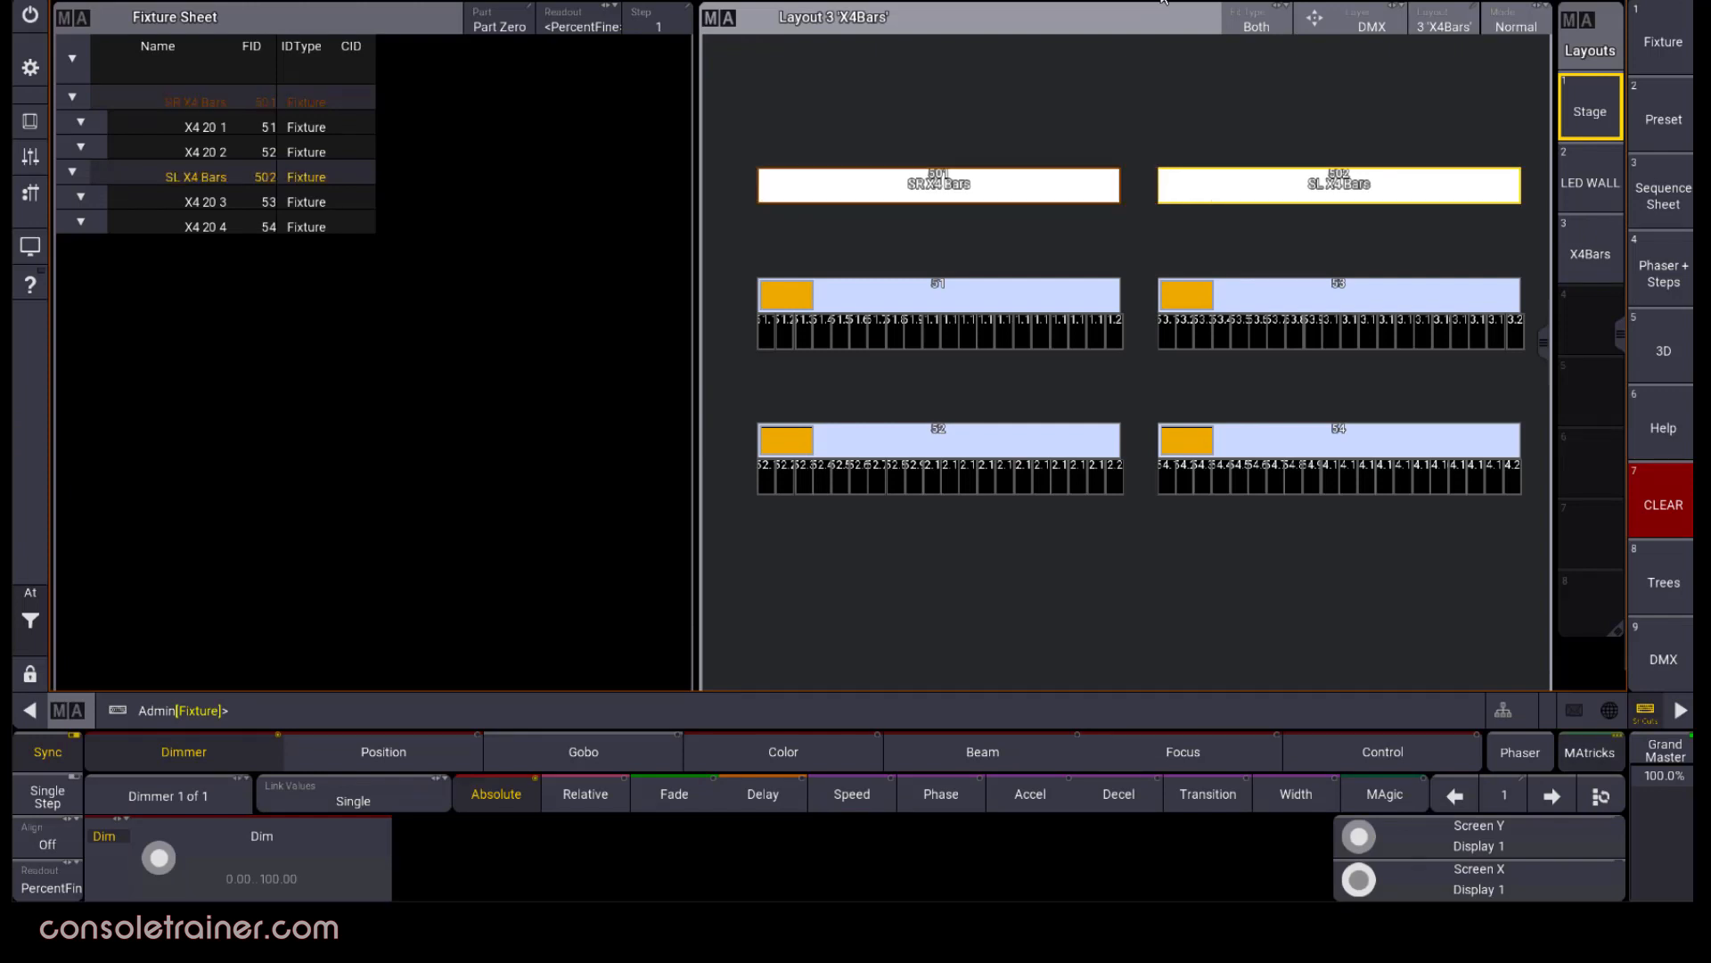
{"action": "key", "text": "Page_Down"}
{"action": "key", "text": "Home"}
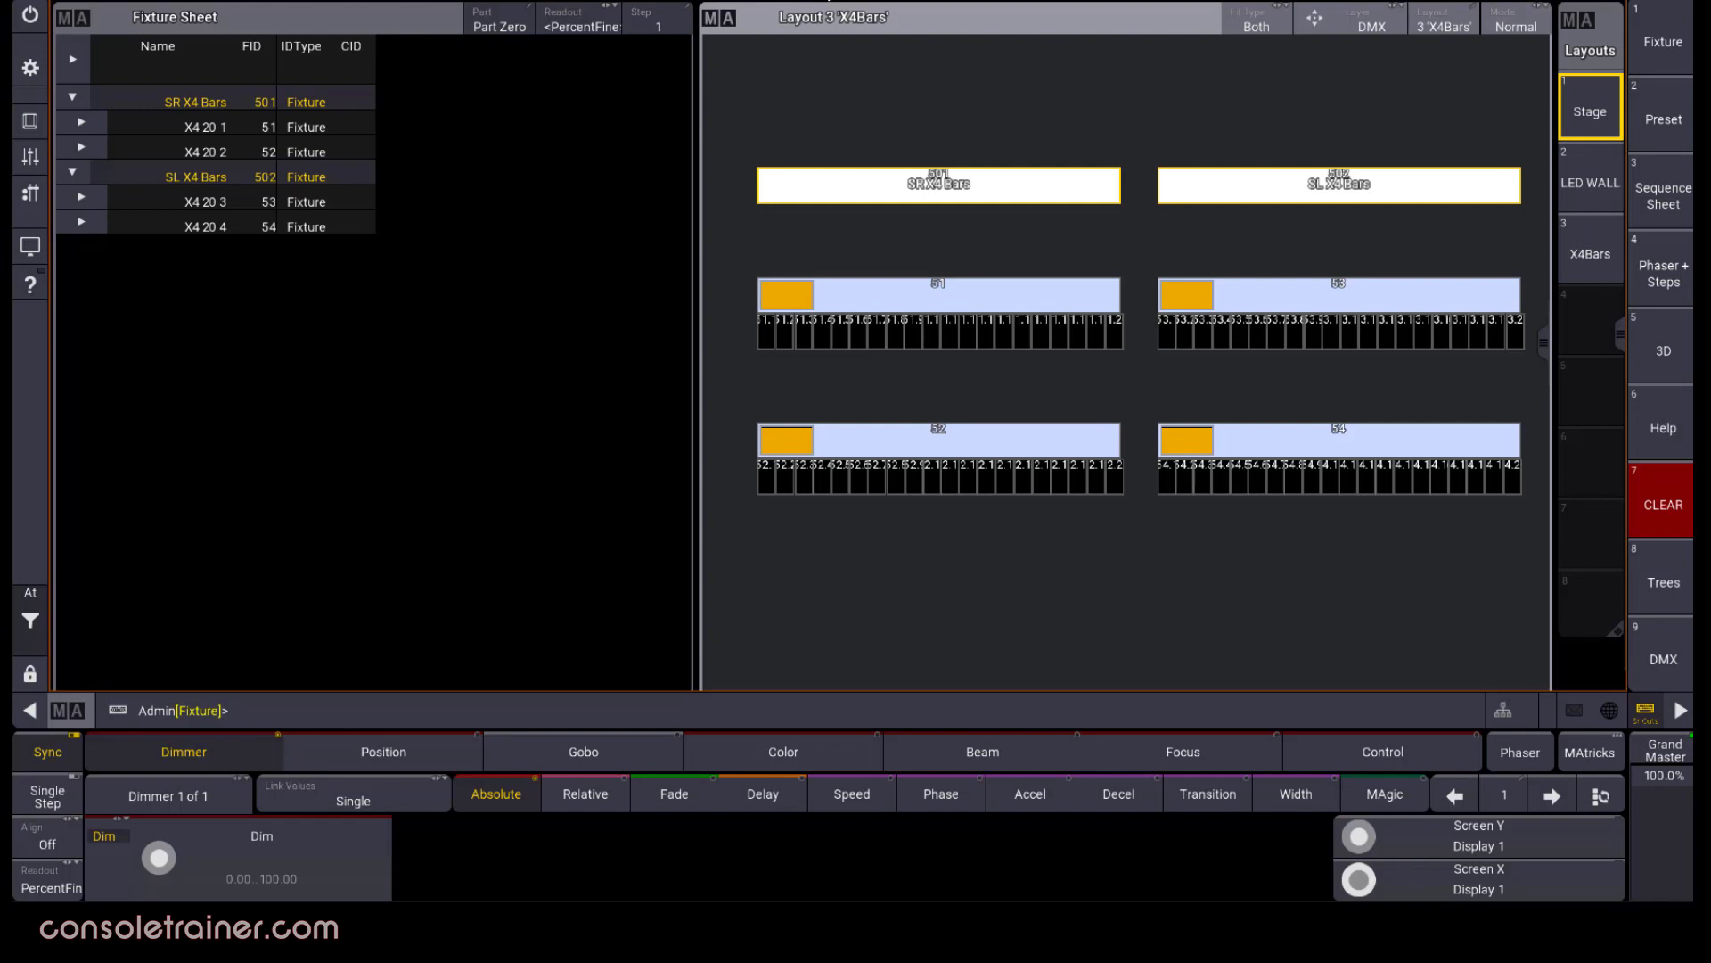
Move the selection down to fixtures 51 to 54, alternate between the SR and SL pairs, and restore the selection of all four
{"action": "key", "text": "Down"}
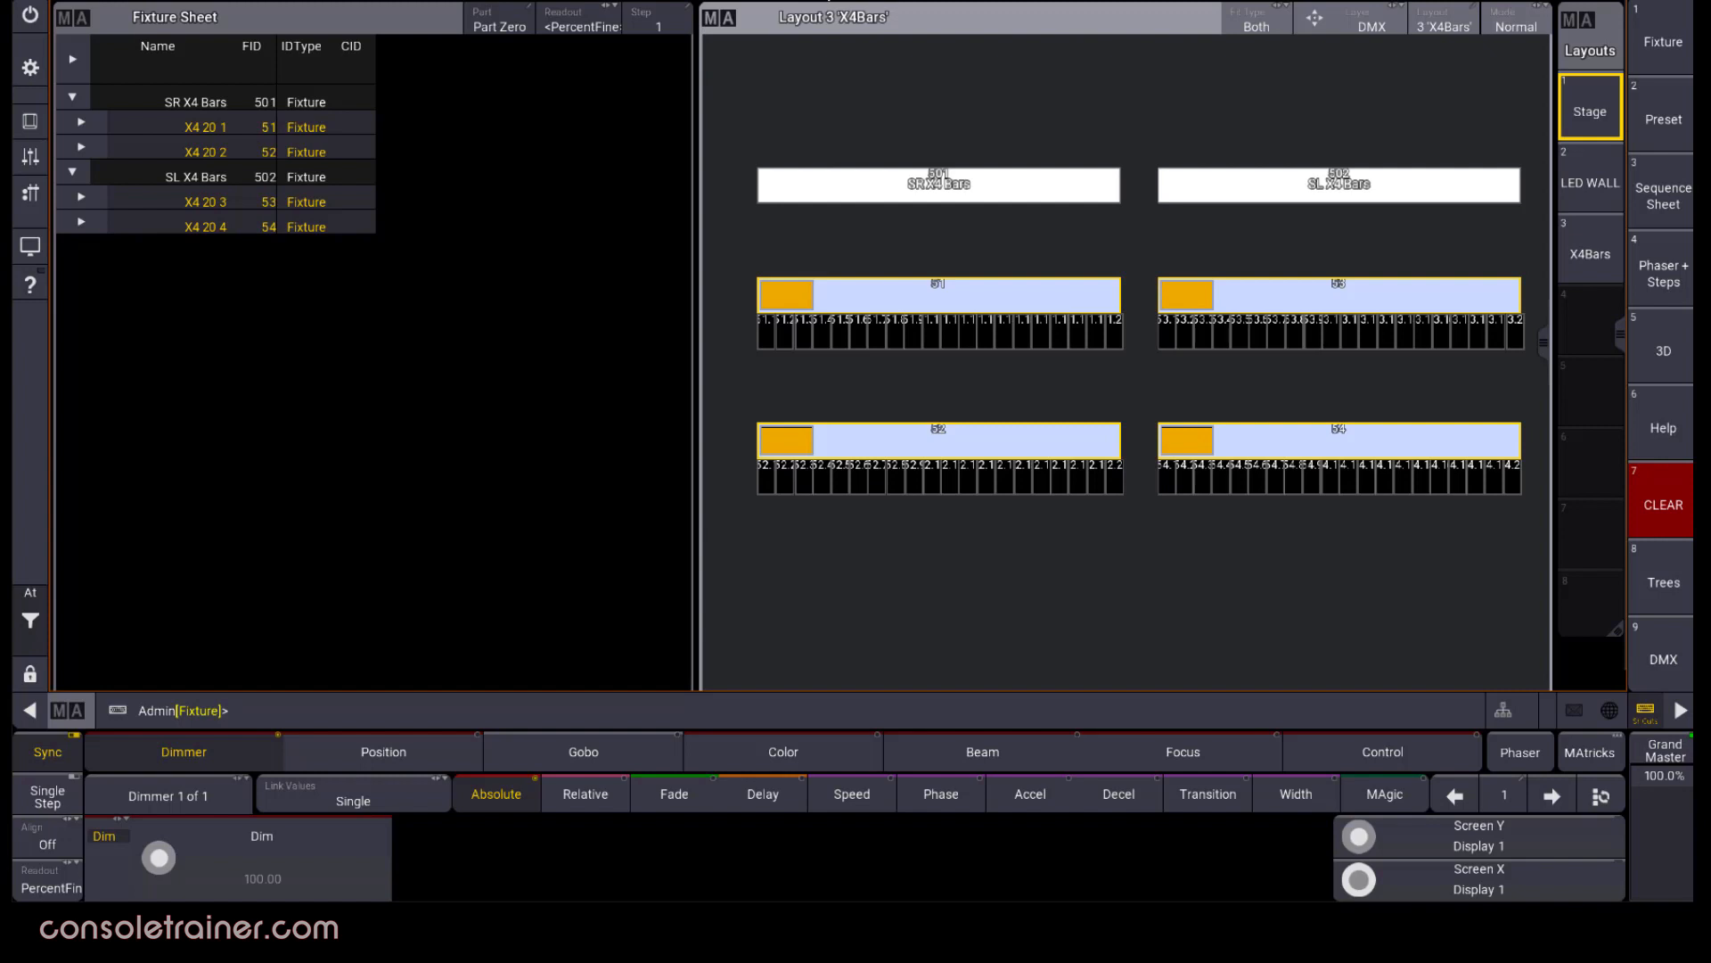
{"action": "key", "text": "Page_Down"}
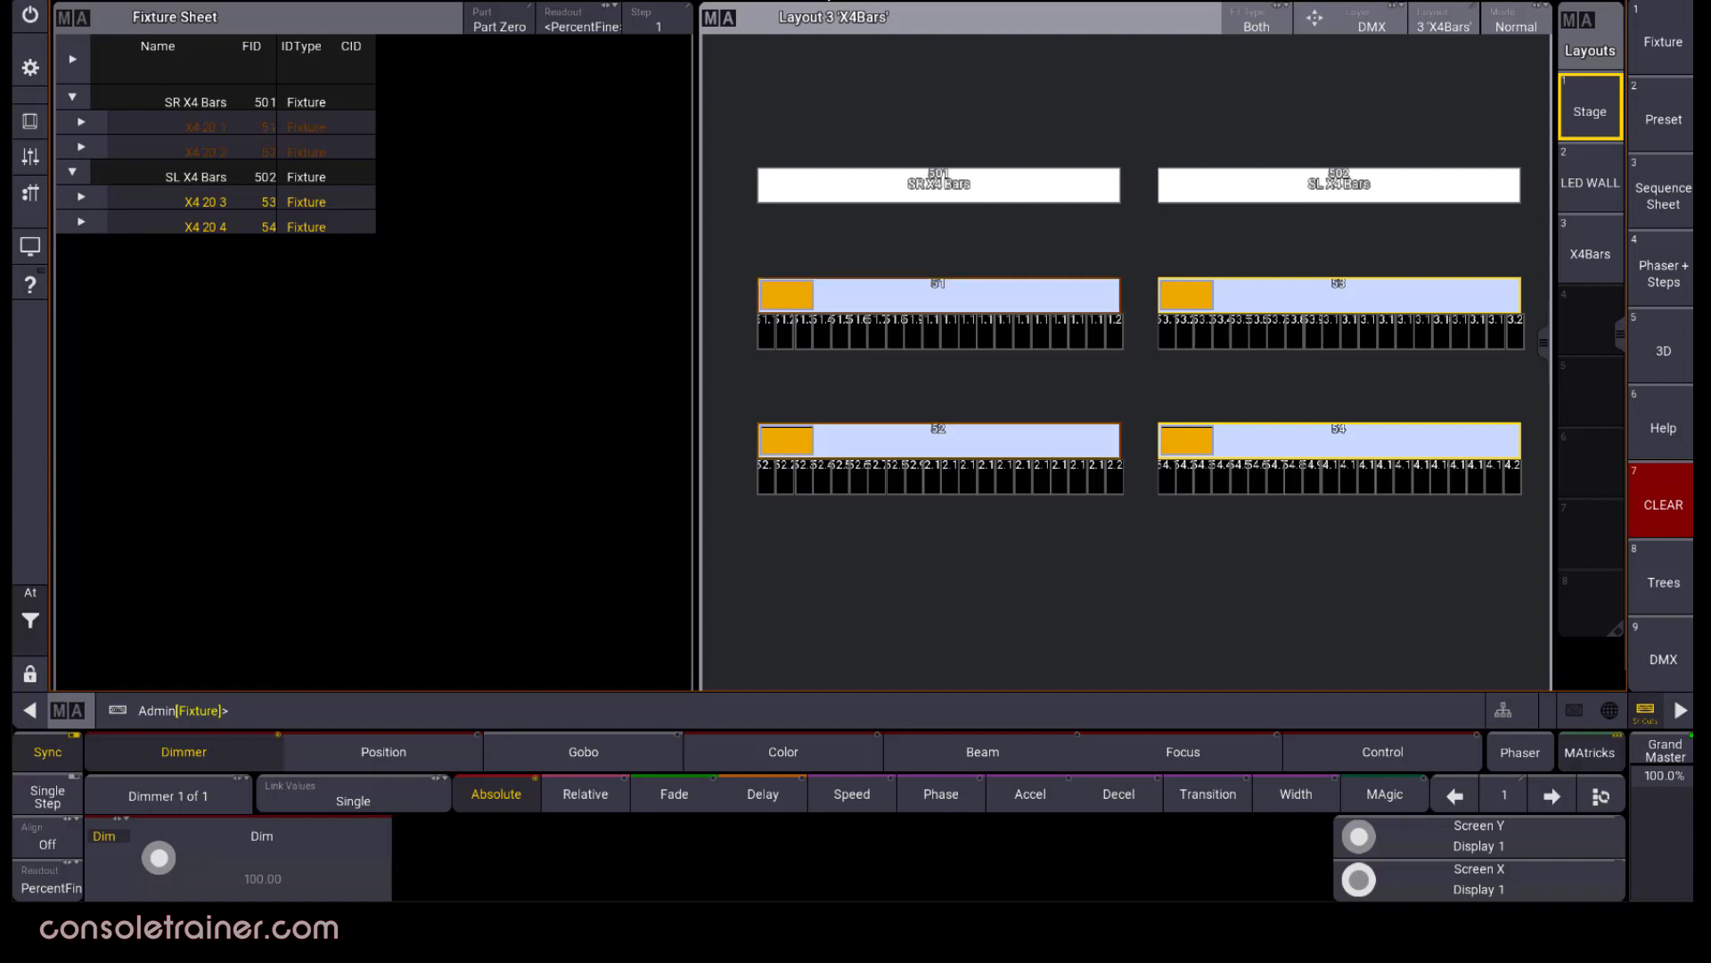
{"action": "key", "text": "Page_Down"}
{"action": "key", "text": "Page_Down"}
{"action": "key", "text": "Page_Down"}
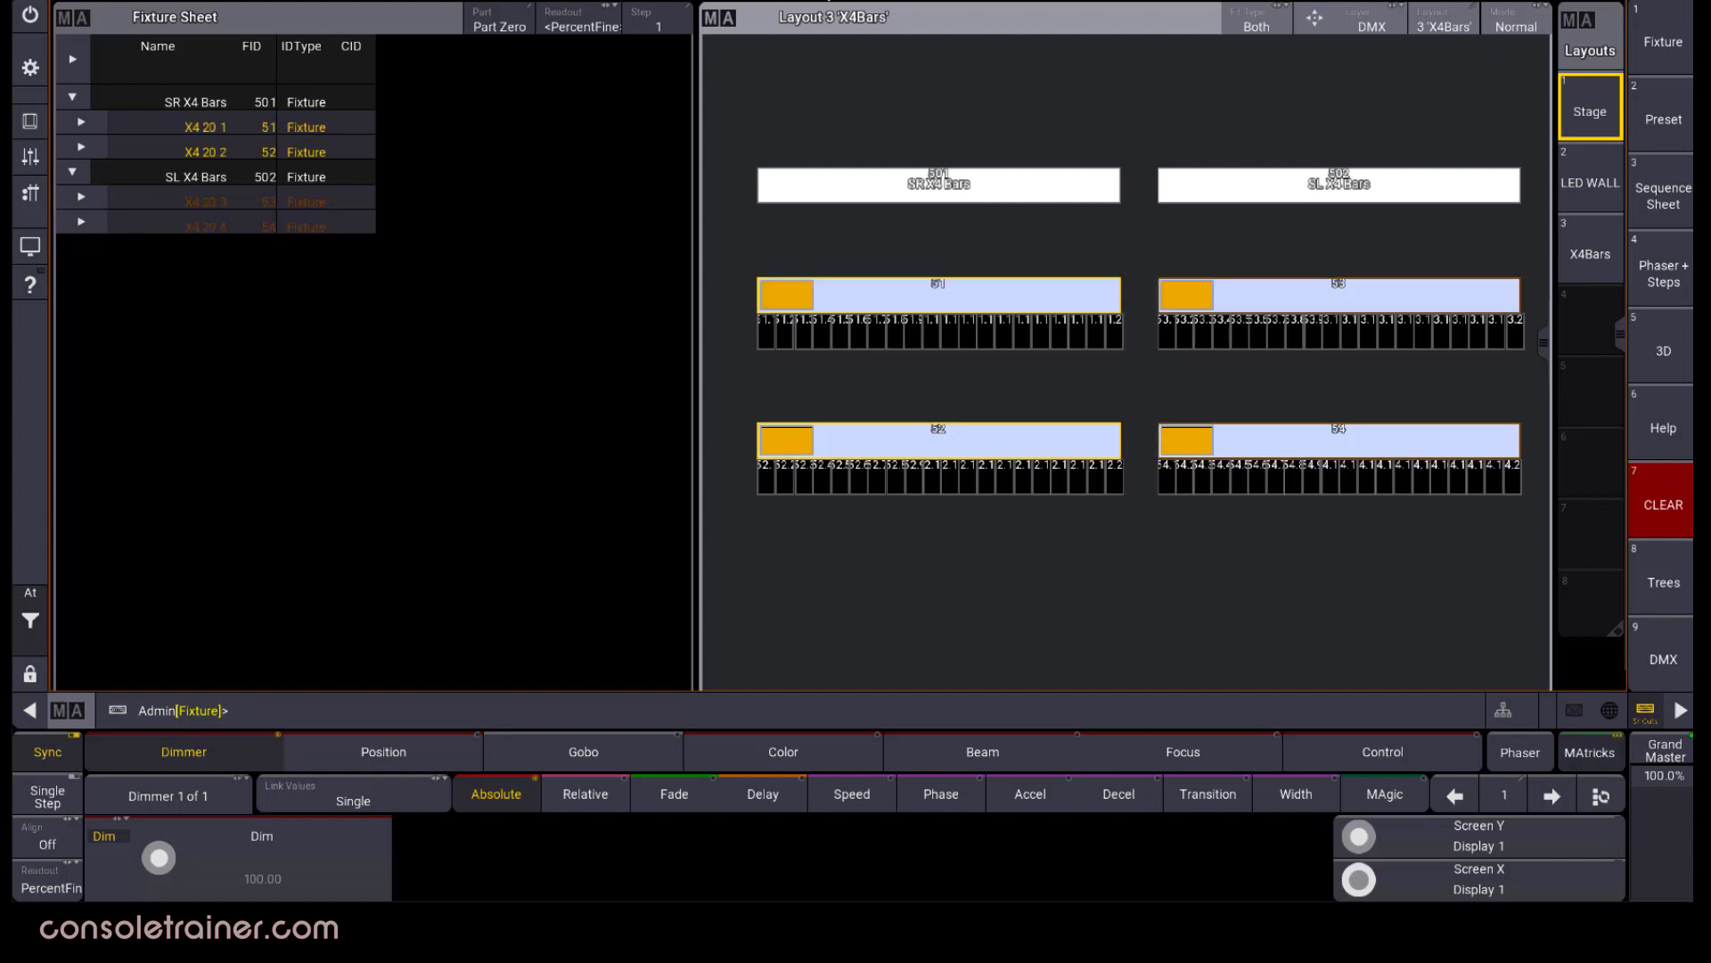
{"action": "key", "text": "Page_Down"}
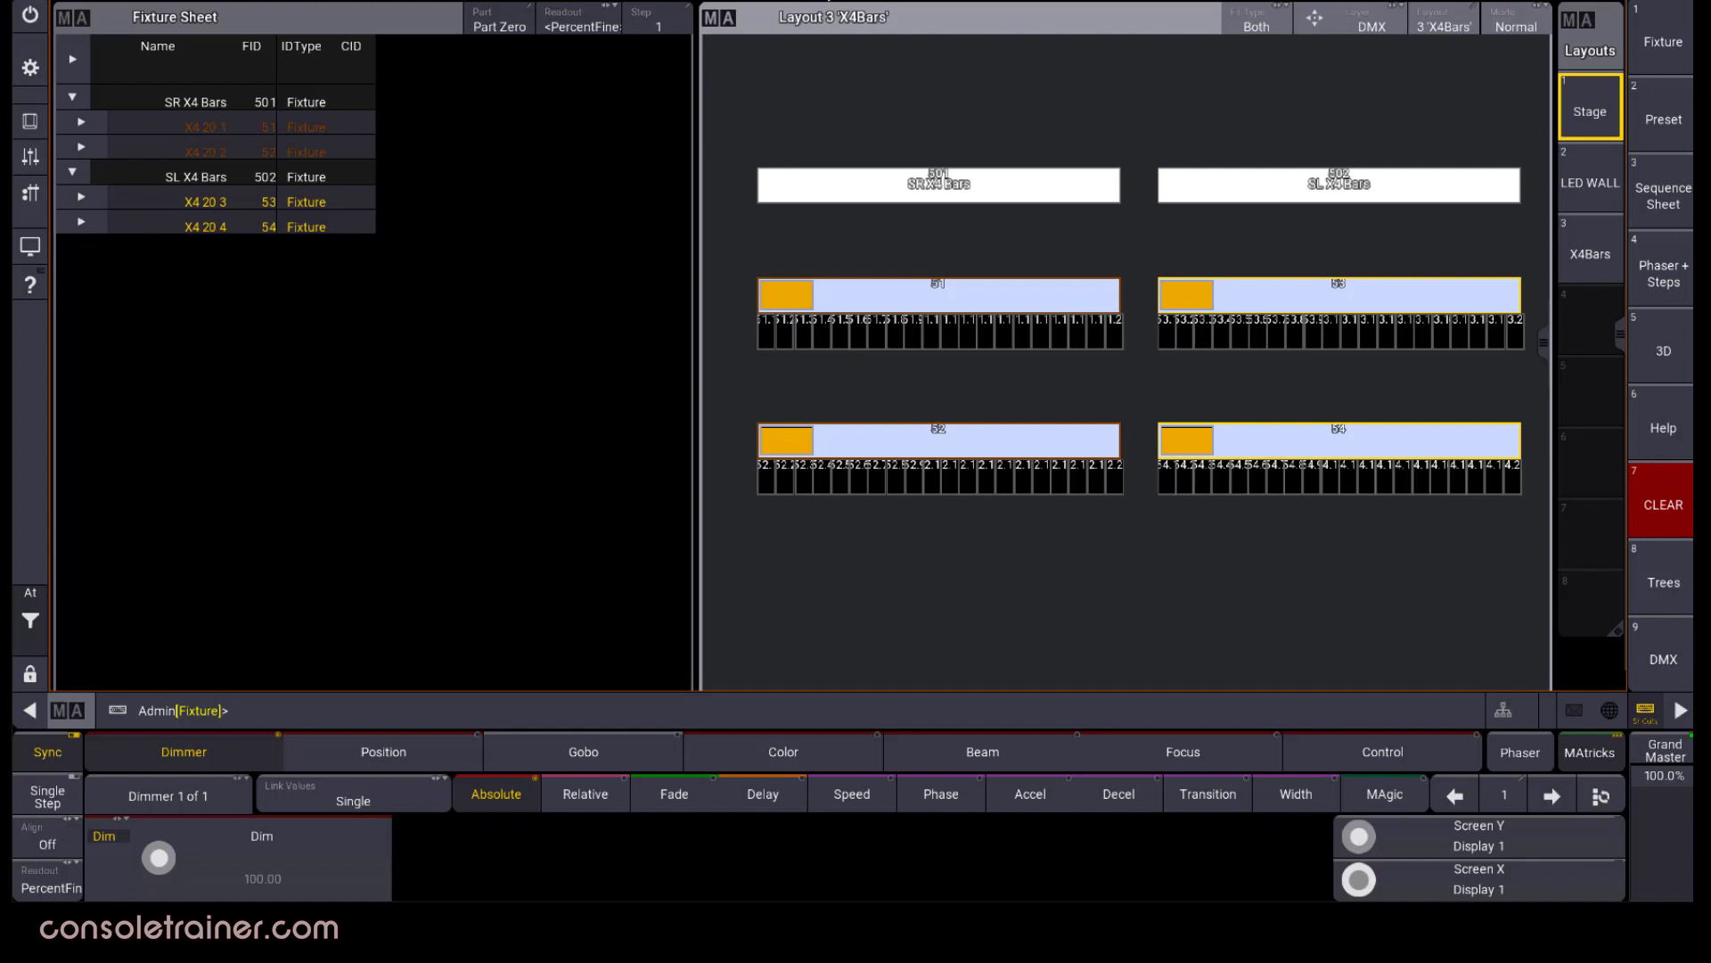
{"action": "key", "text": "Home"}
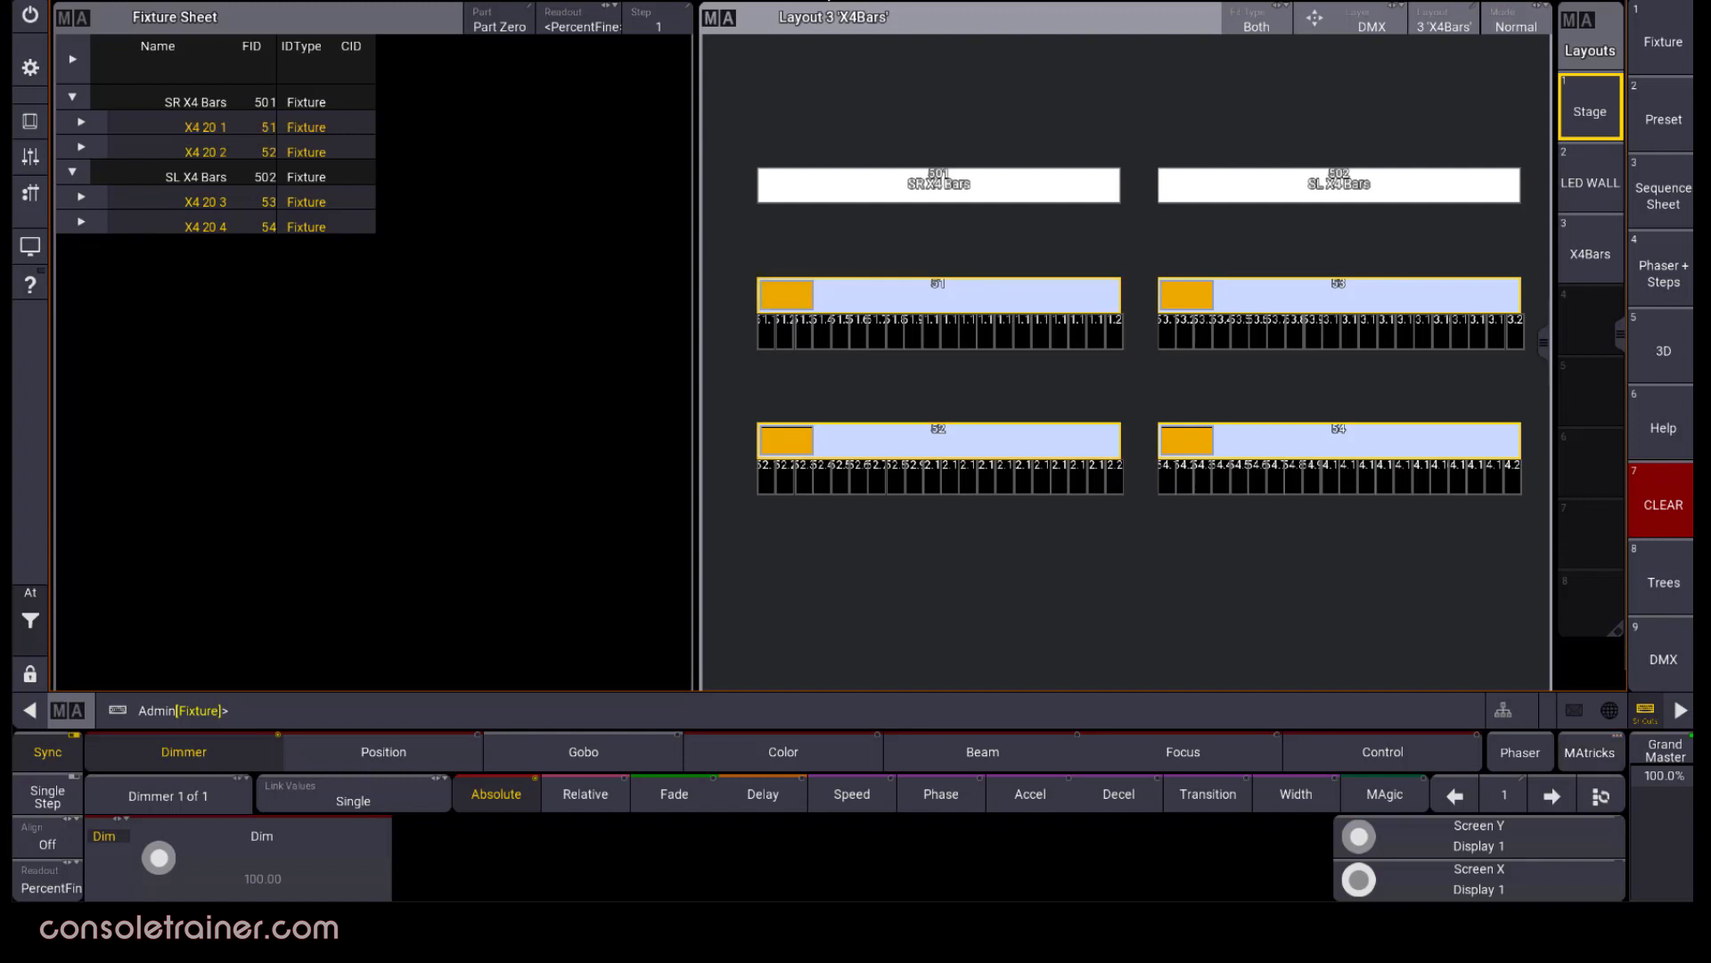
Move the selection down to the subfixtures of all four X4 bars and alternate between the SR and SL sides
{"action": "key", "text": "Down"}
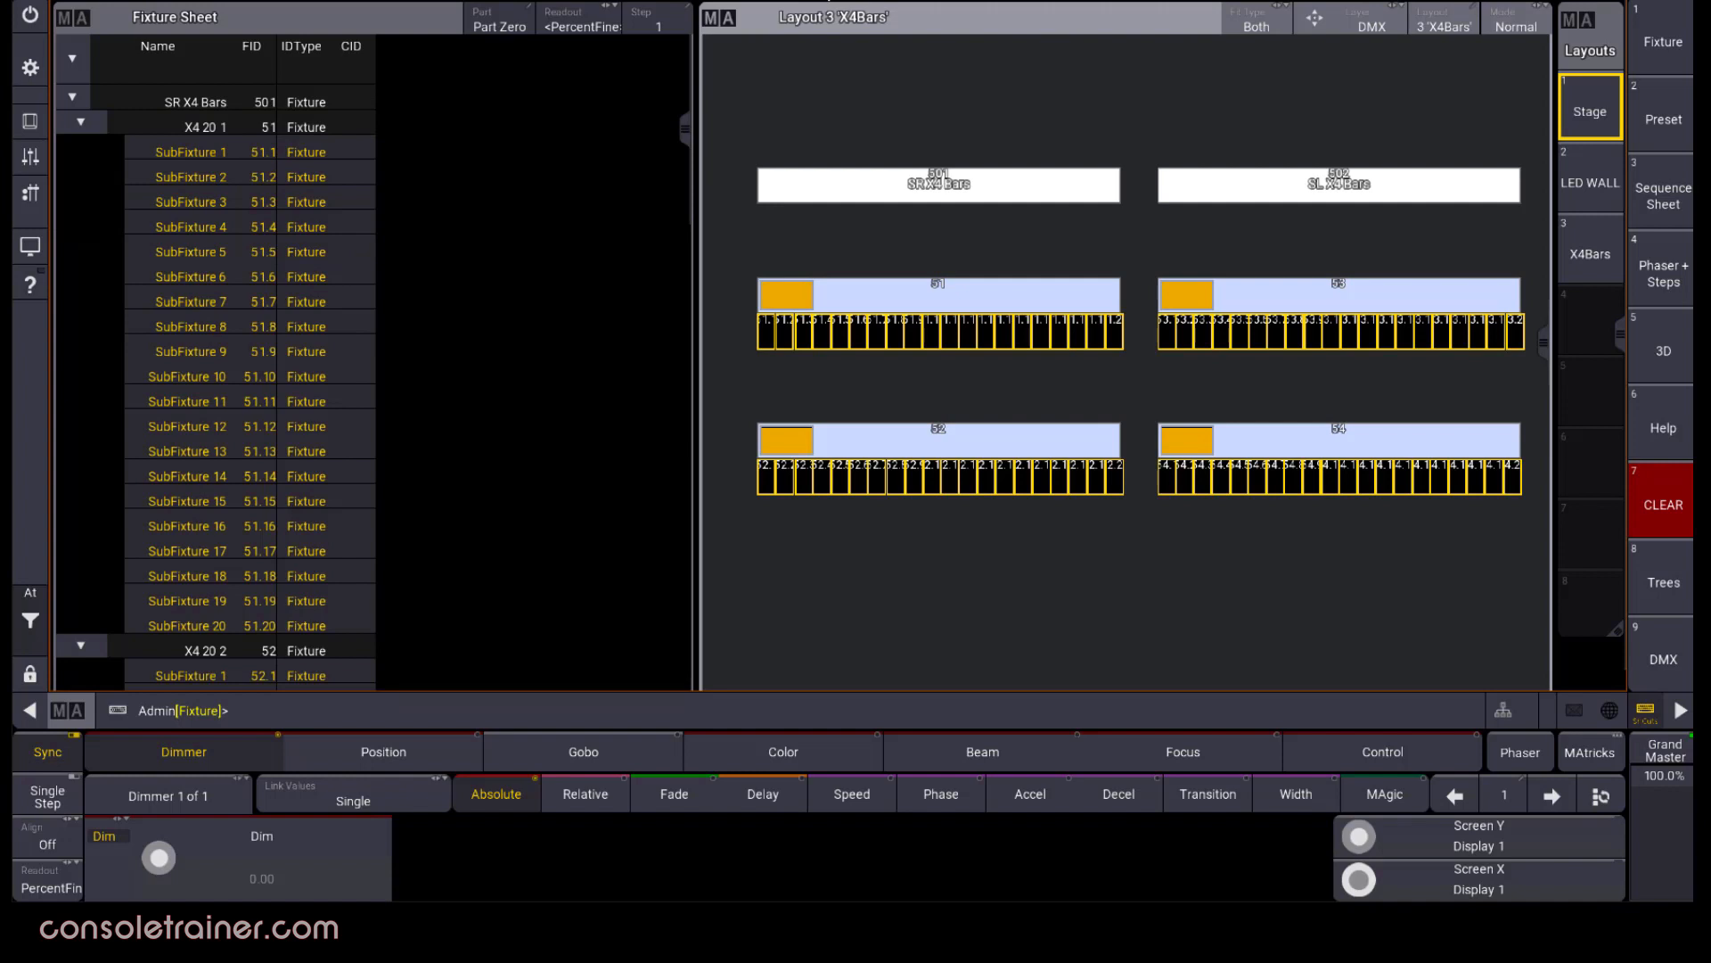
{"action": "key", "text": "Page_Down"}
{"action": "key", "text": "Page_Down"}
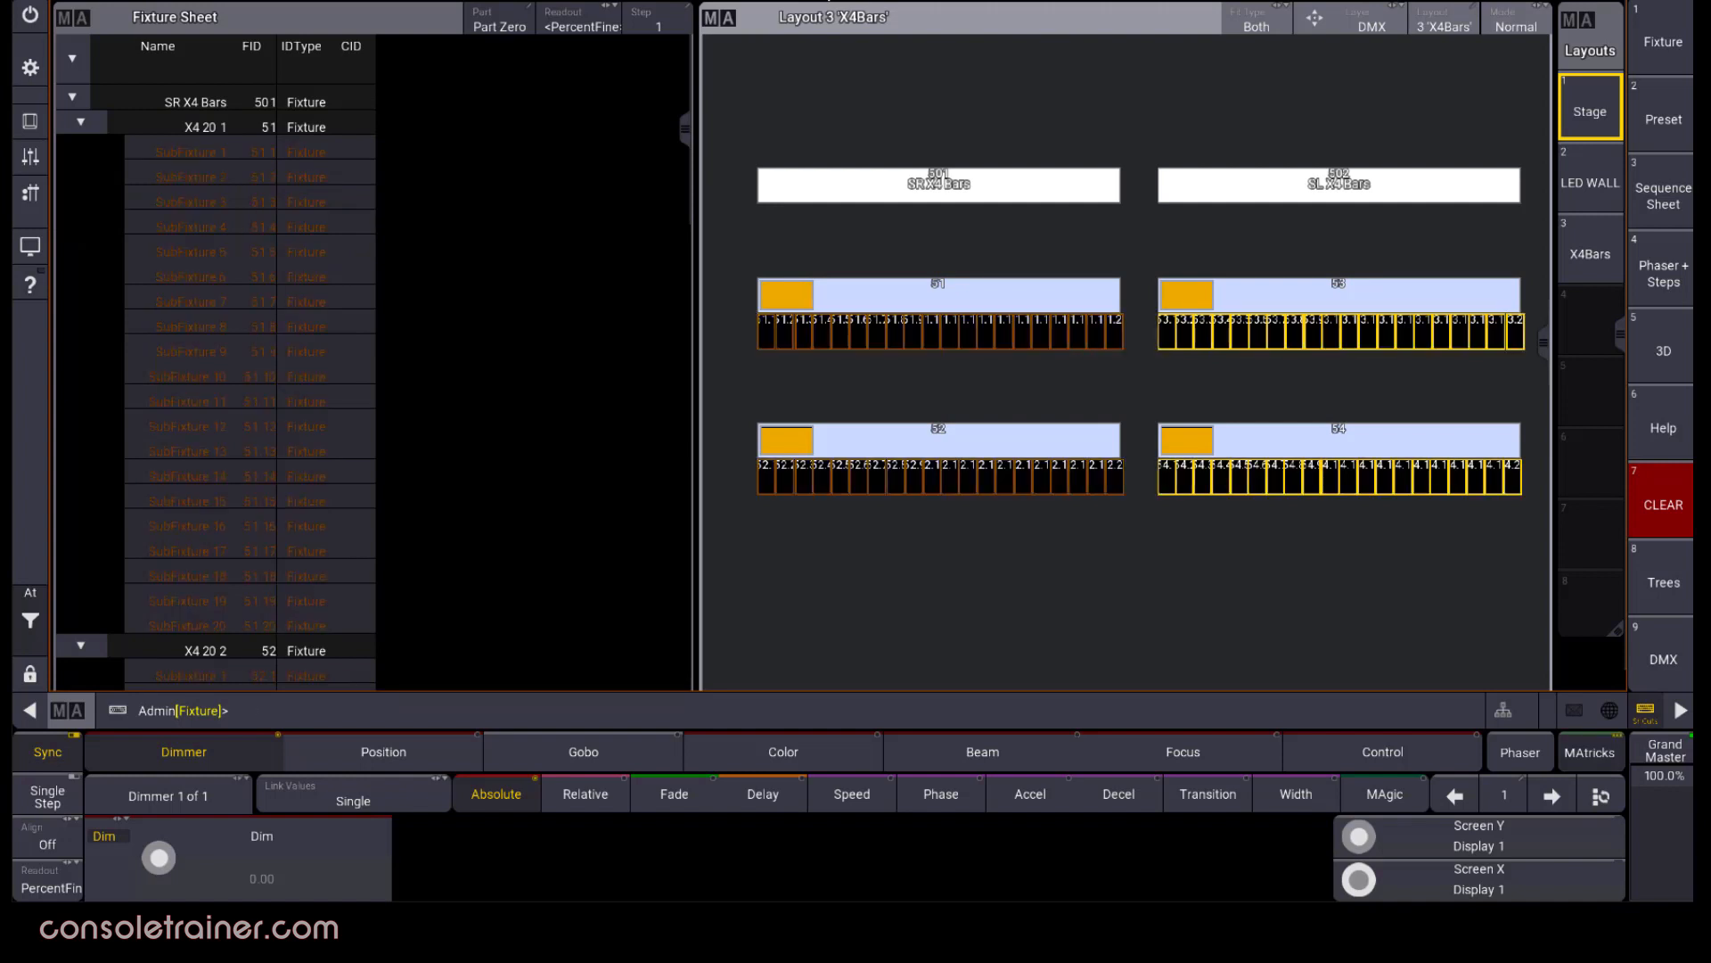
{"action": "key", "text": "Page_Down"}
{"action": "key", "text": "Page_Down"}
{"action": "key", "text": "Page_Down"}
{"action": "key", "text": "Page_Down"}
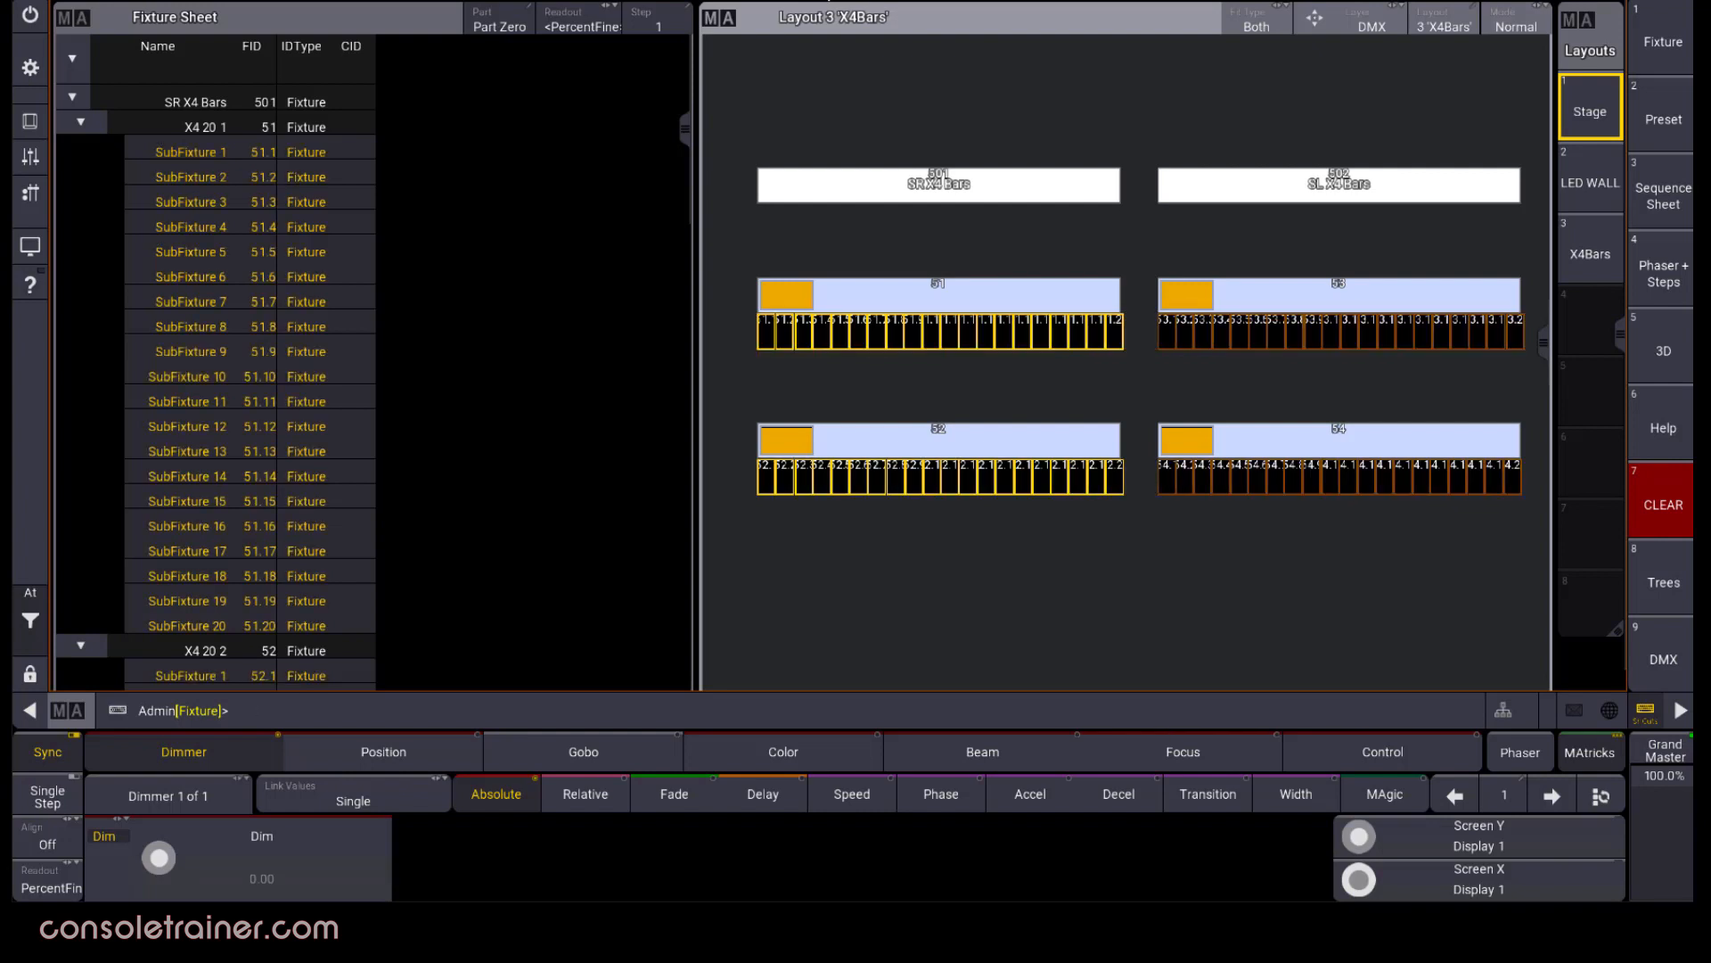
{"action": "key", "text": "Page_Down"}
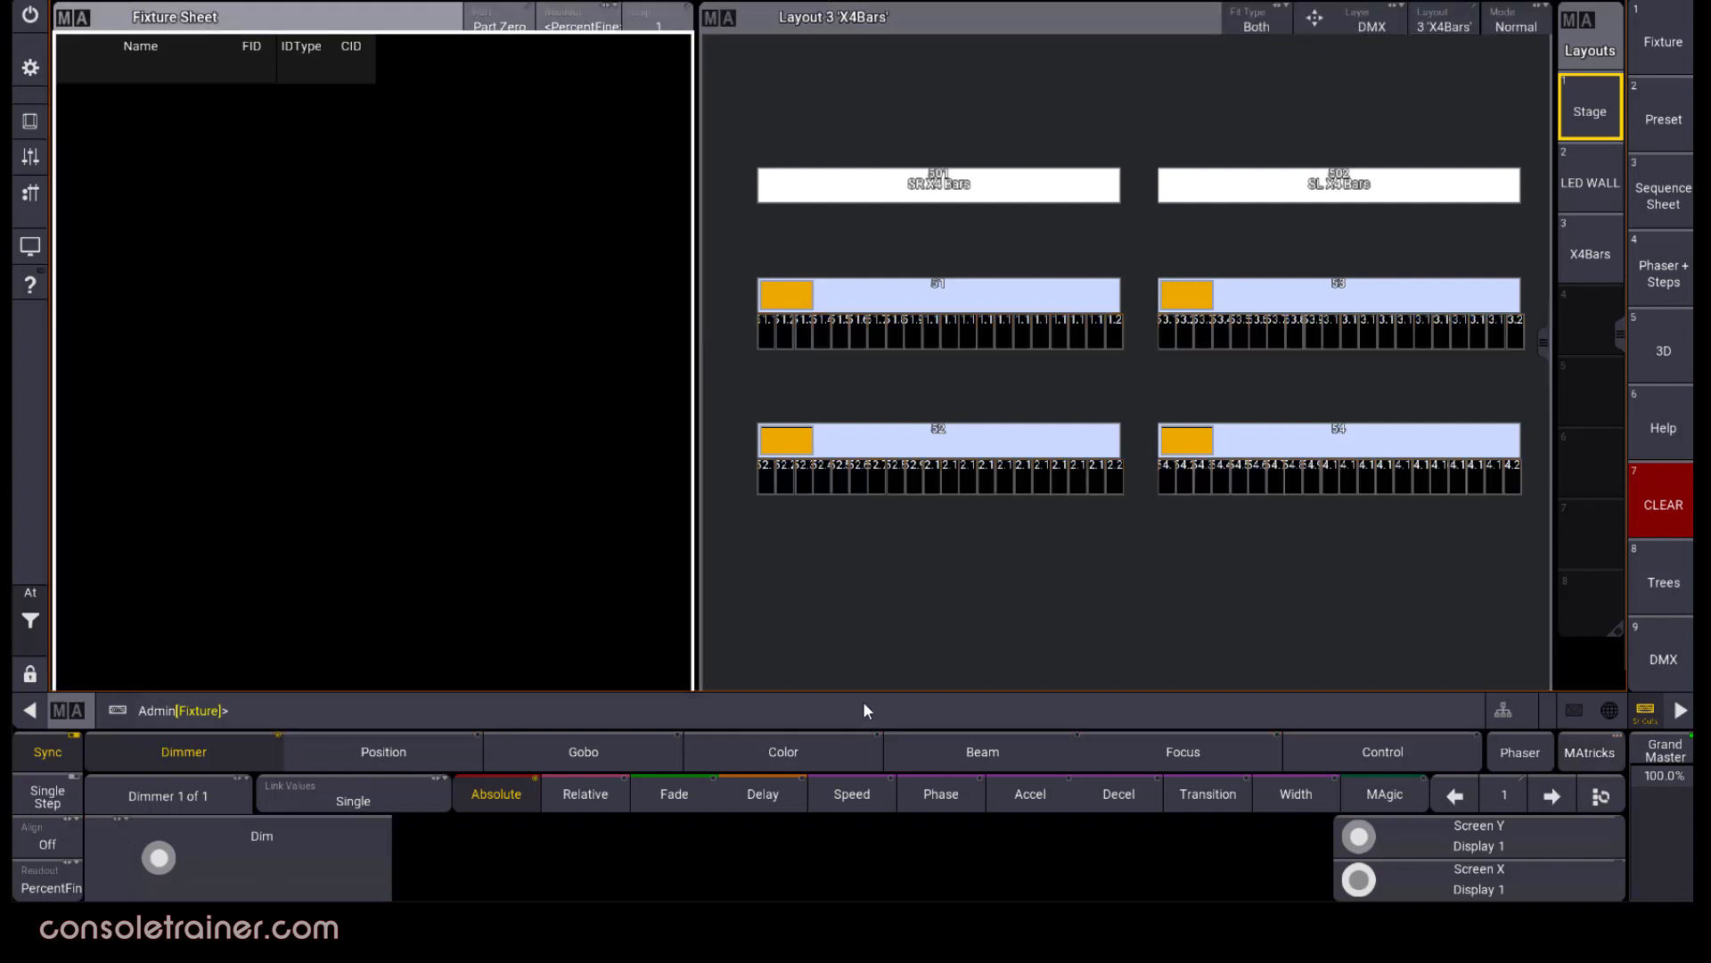
Select fixtures 51 Thru 54 directly from the command line
{"action": "left_click", "coordinate": [497, 711]}
{"action": "type", "text": "51"}
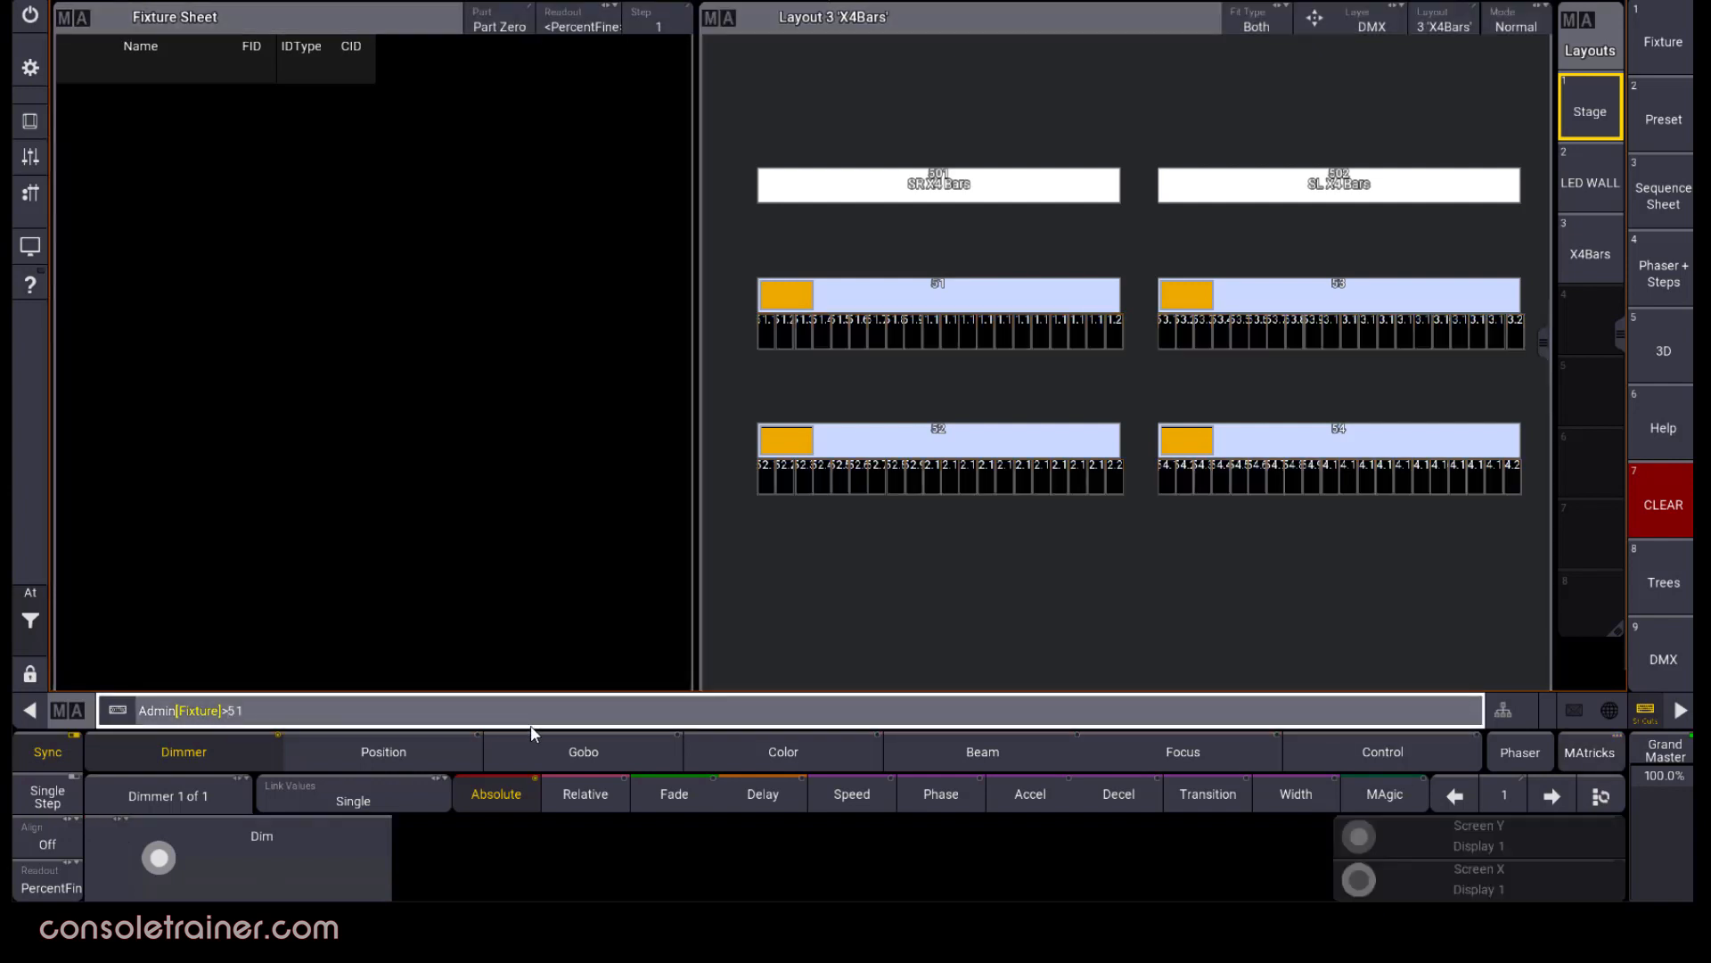
{"action": "type", "text": " Thru 54"}
{"action": "key", "text": "Return"}
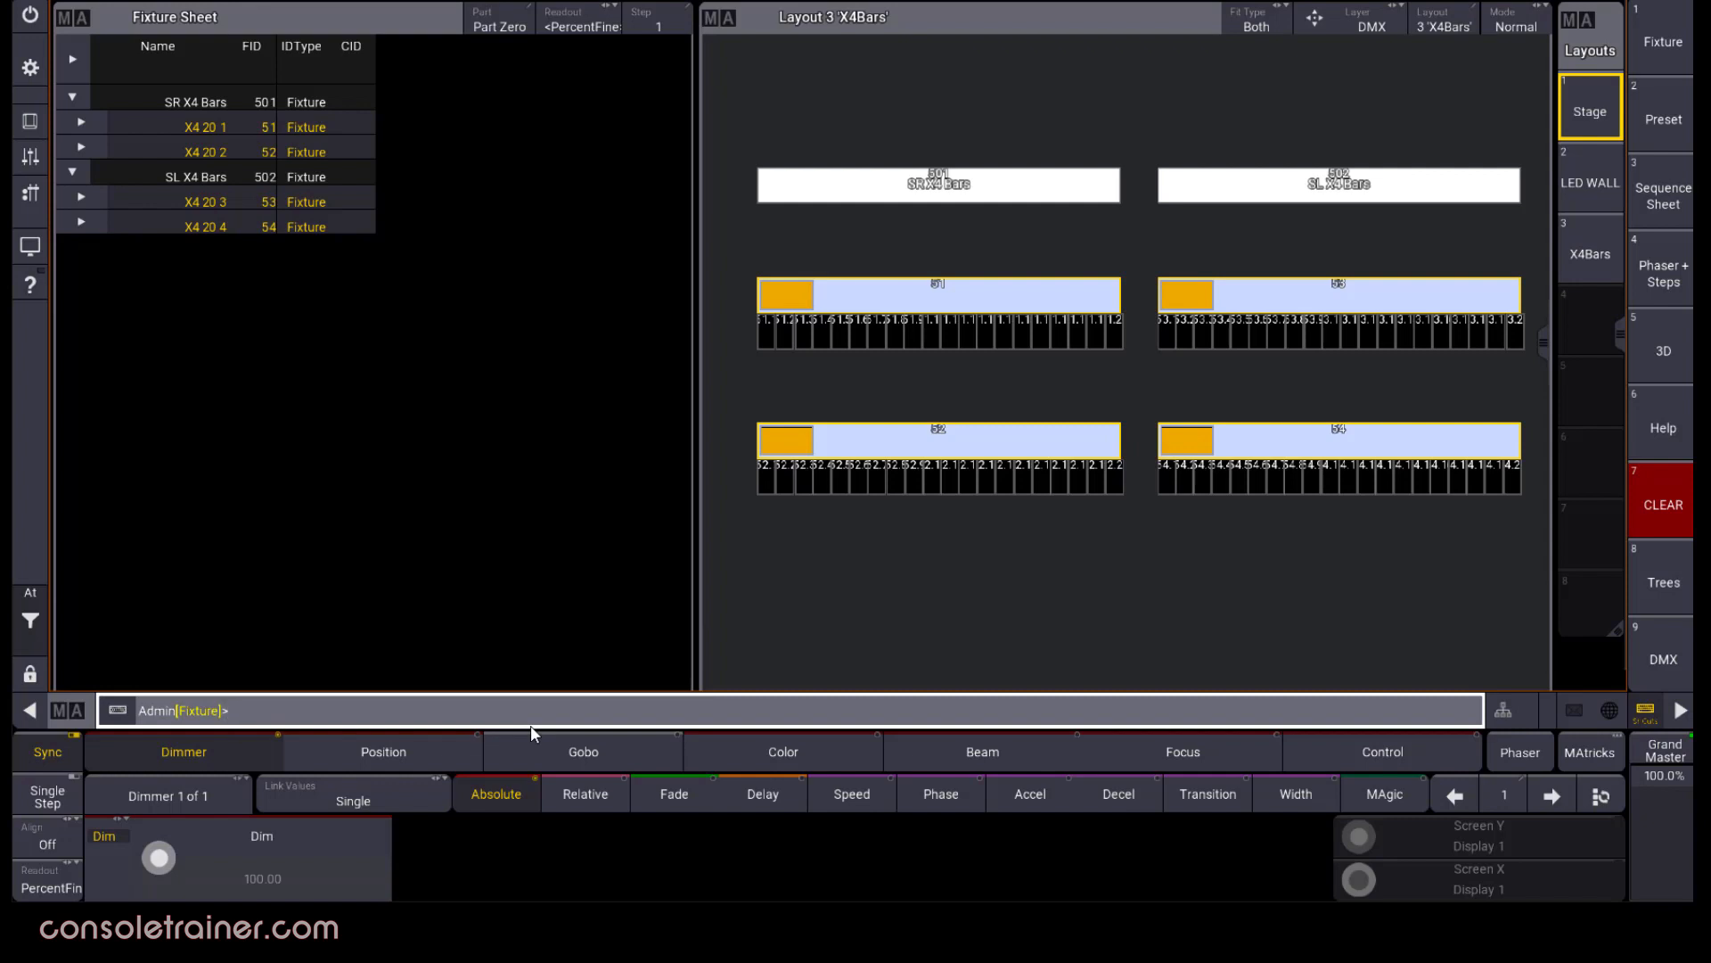
Cycle through the four selected X4 20 fixtures one at a time, and restore the selection of all four
{"action": "key", "text": "Page_Down"}
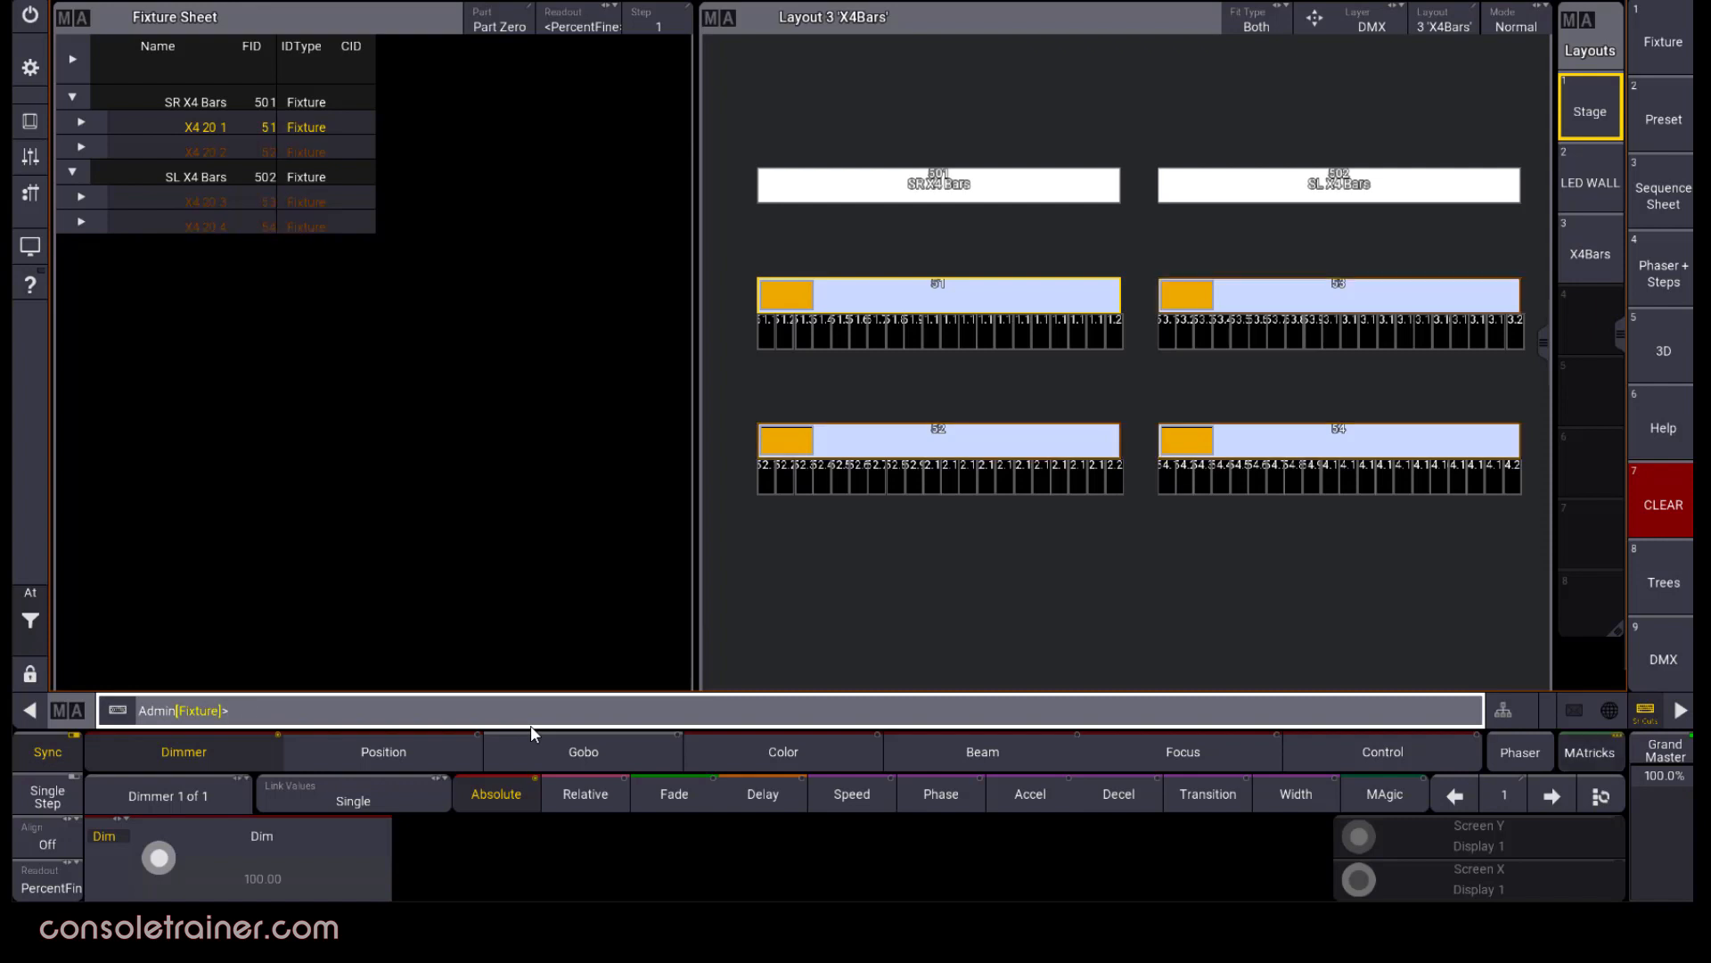
{"action": "key", "text": "Page_Down"}
{"action": "key", "text": "Page_Down"}
{"action": "key", "text": "Page_Down"}
{"action": "key", "text": "Page_Down"}
{"action": "key", "text": "Page_Down"}
{"action": "key", "text": "Page_Down"}
{"action": "key", "text": "Page_Down"}
{"action": "key", "text": "Home"}
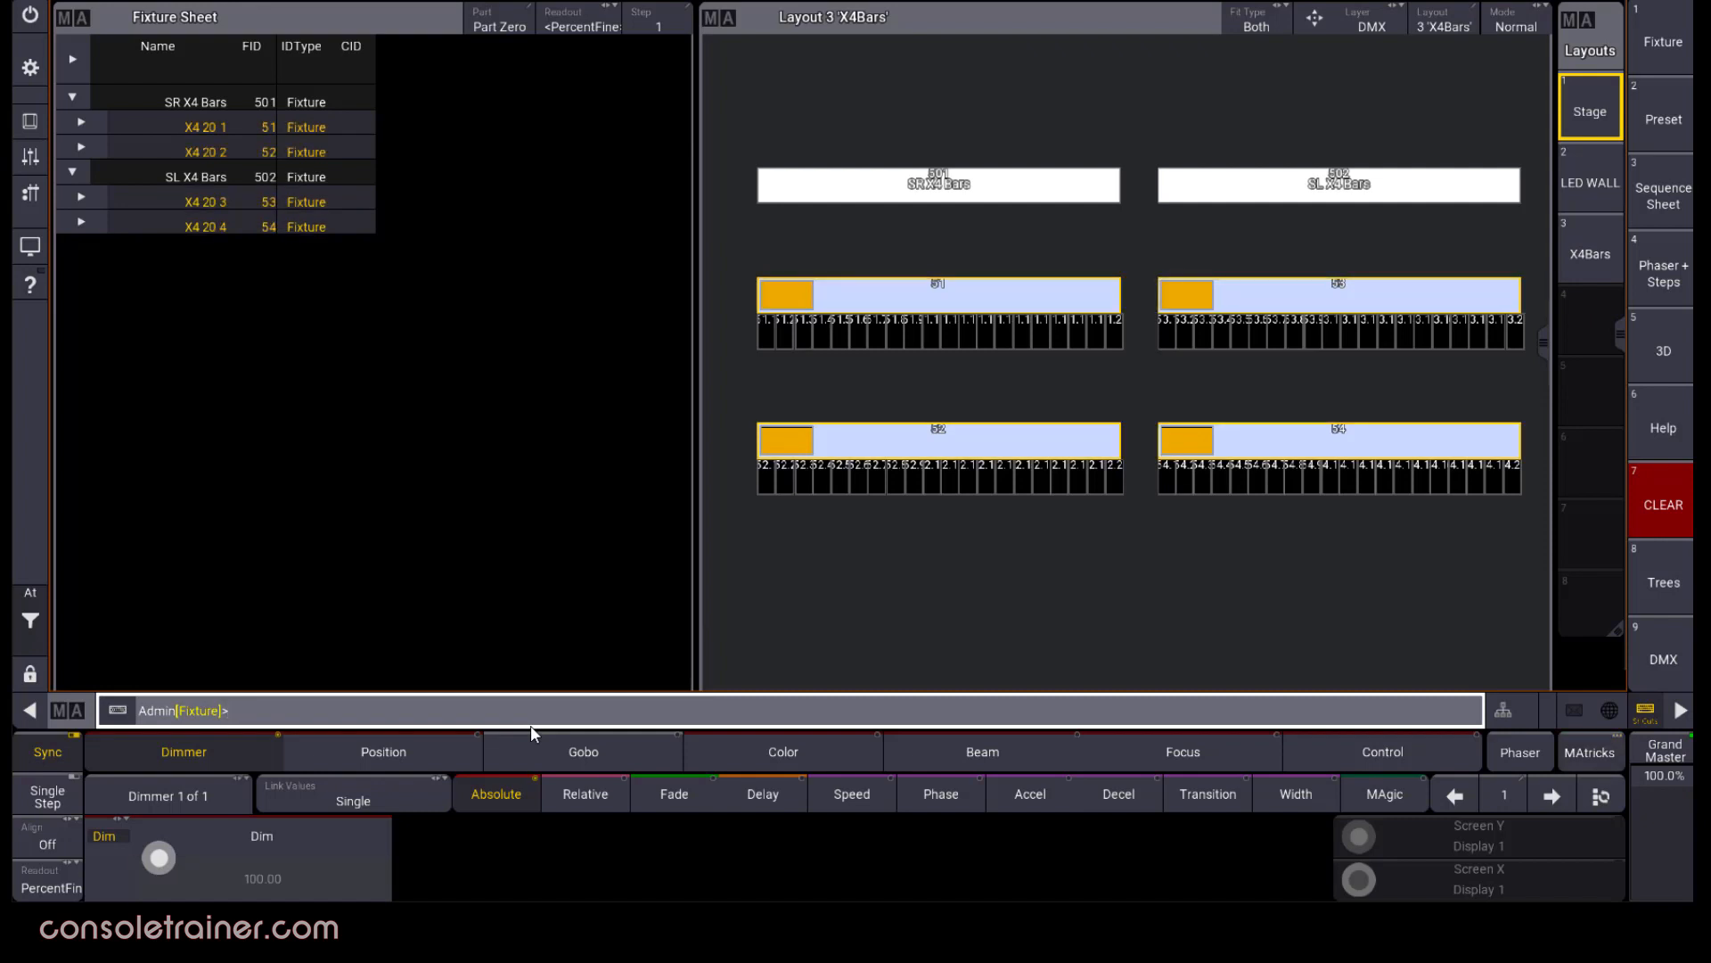
Move the selection down to the subfixtures of all four X4 bars, and cycle forward and back through them one bar at a time
{"action": "key", "text": "End"}
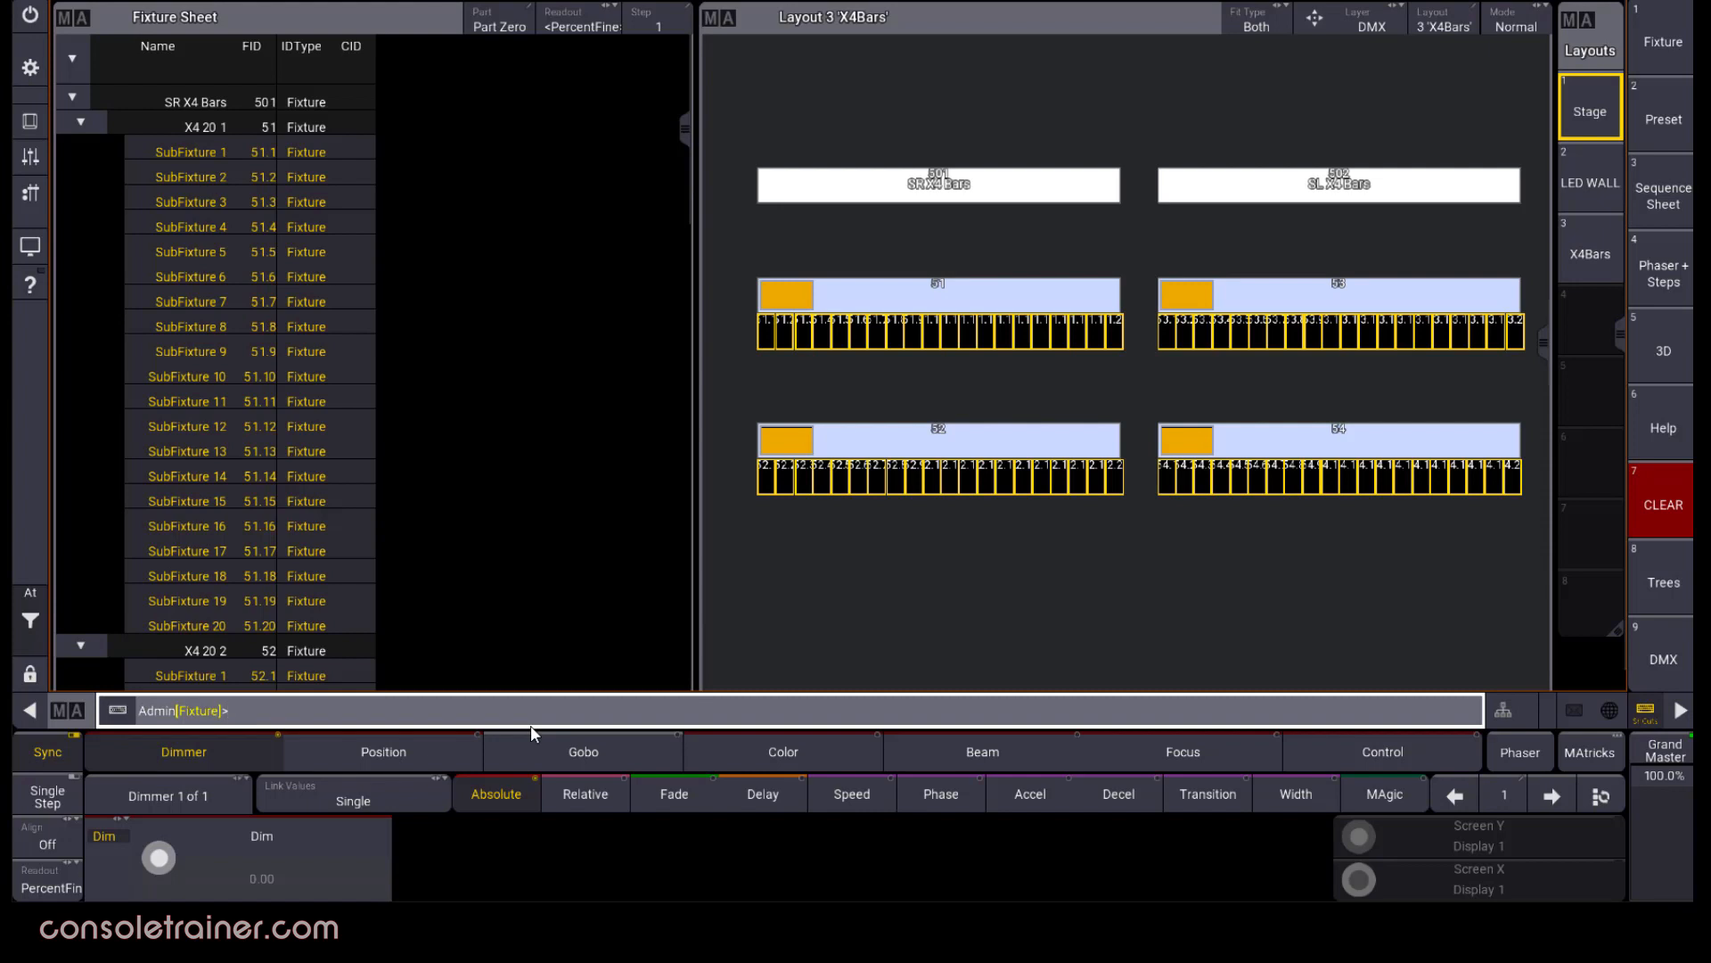
{"action": "key", "text": "Page_Down"}
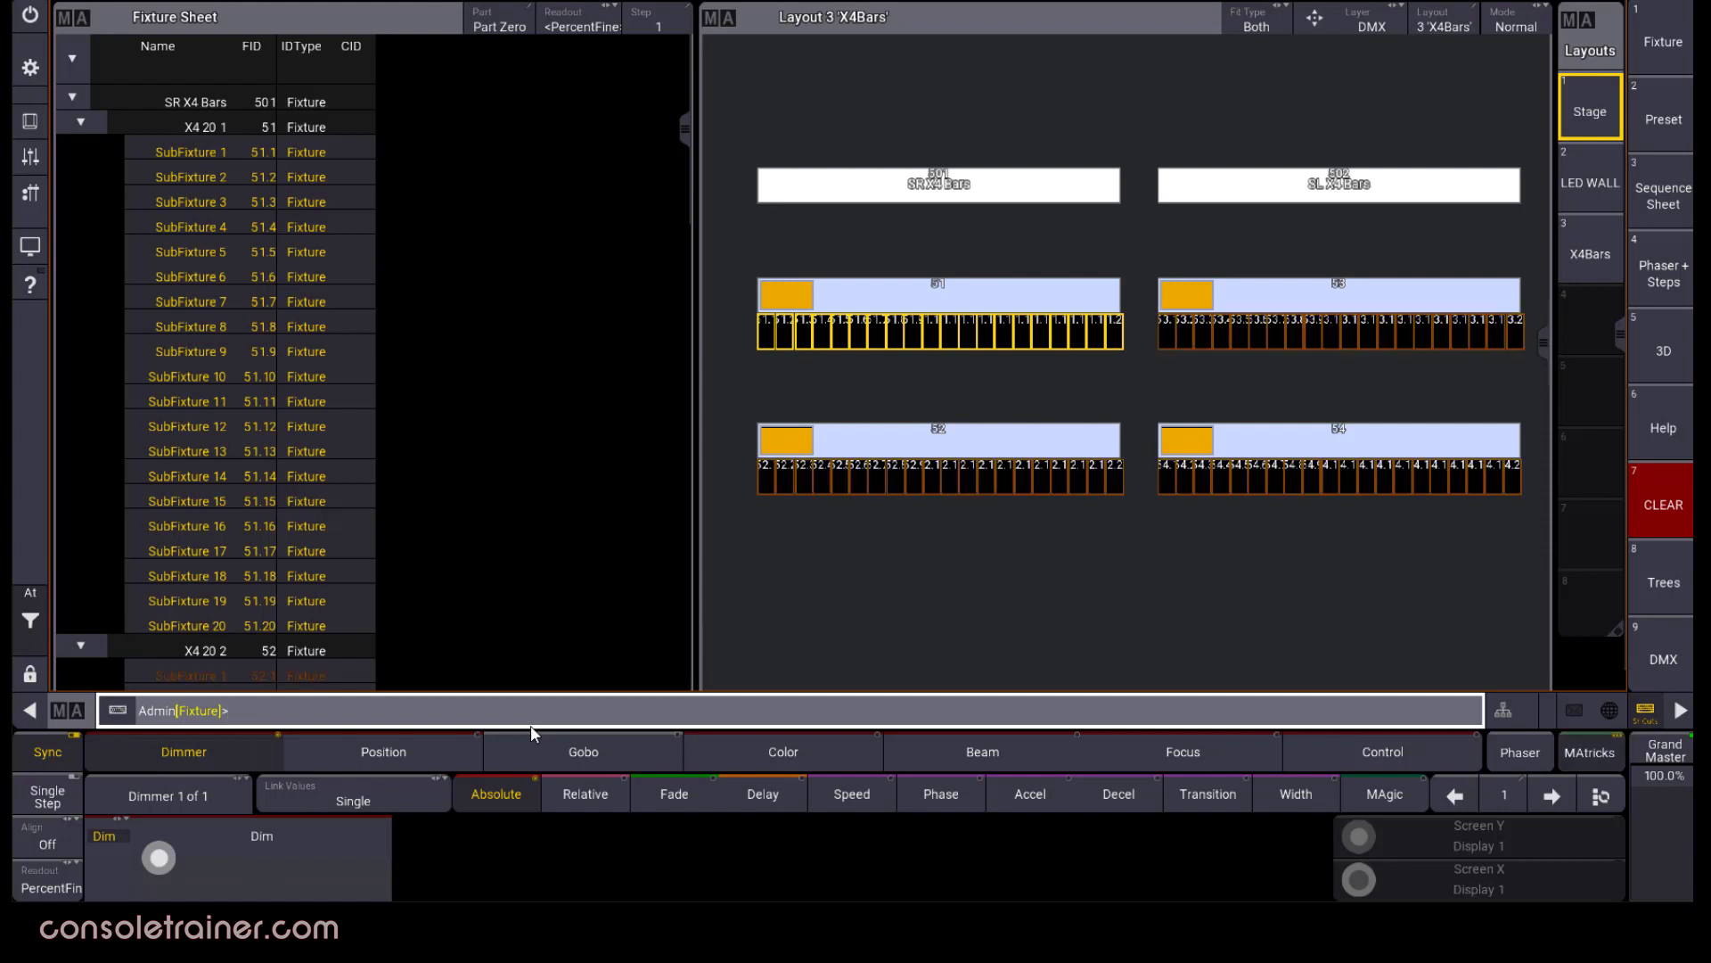
{"action": "key", "text": "Page_Down"}
{"action": "key", "text": "Page_Down"}
{"action": "key", "text": "Page_Down"}
{"action": "key", "text": "Page_Up"}
{"action": "key", "text": "Page_Up"}
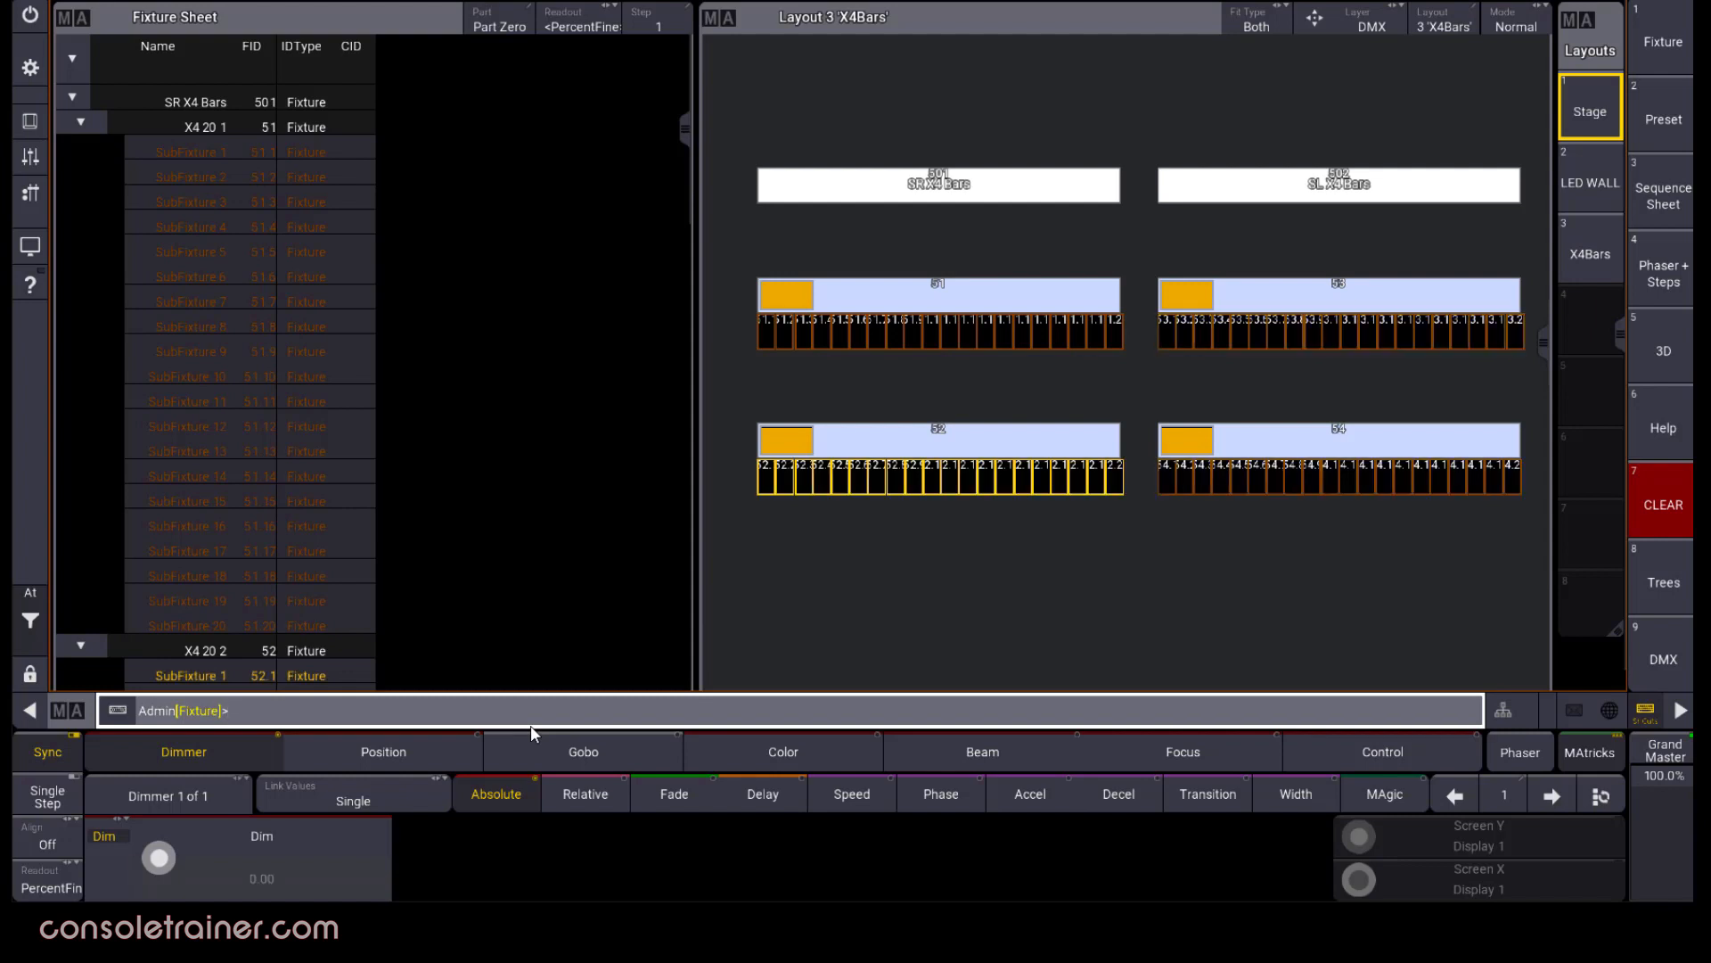
{"action": "key", "text": "Page_Up"}
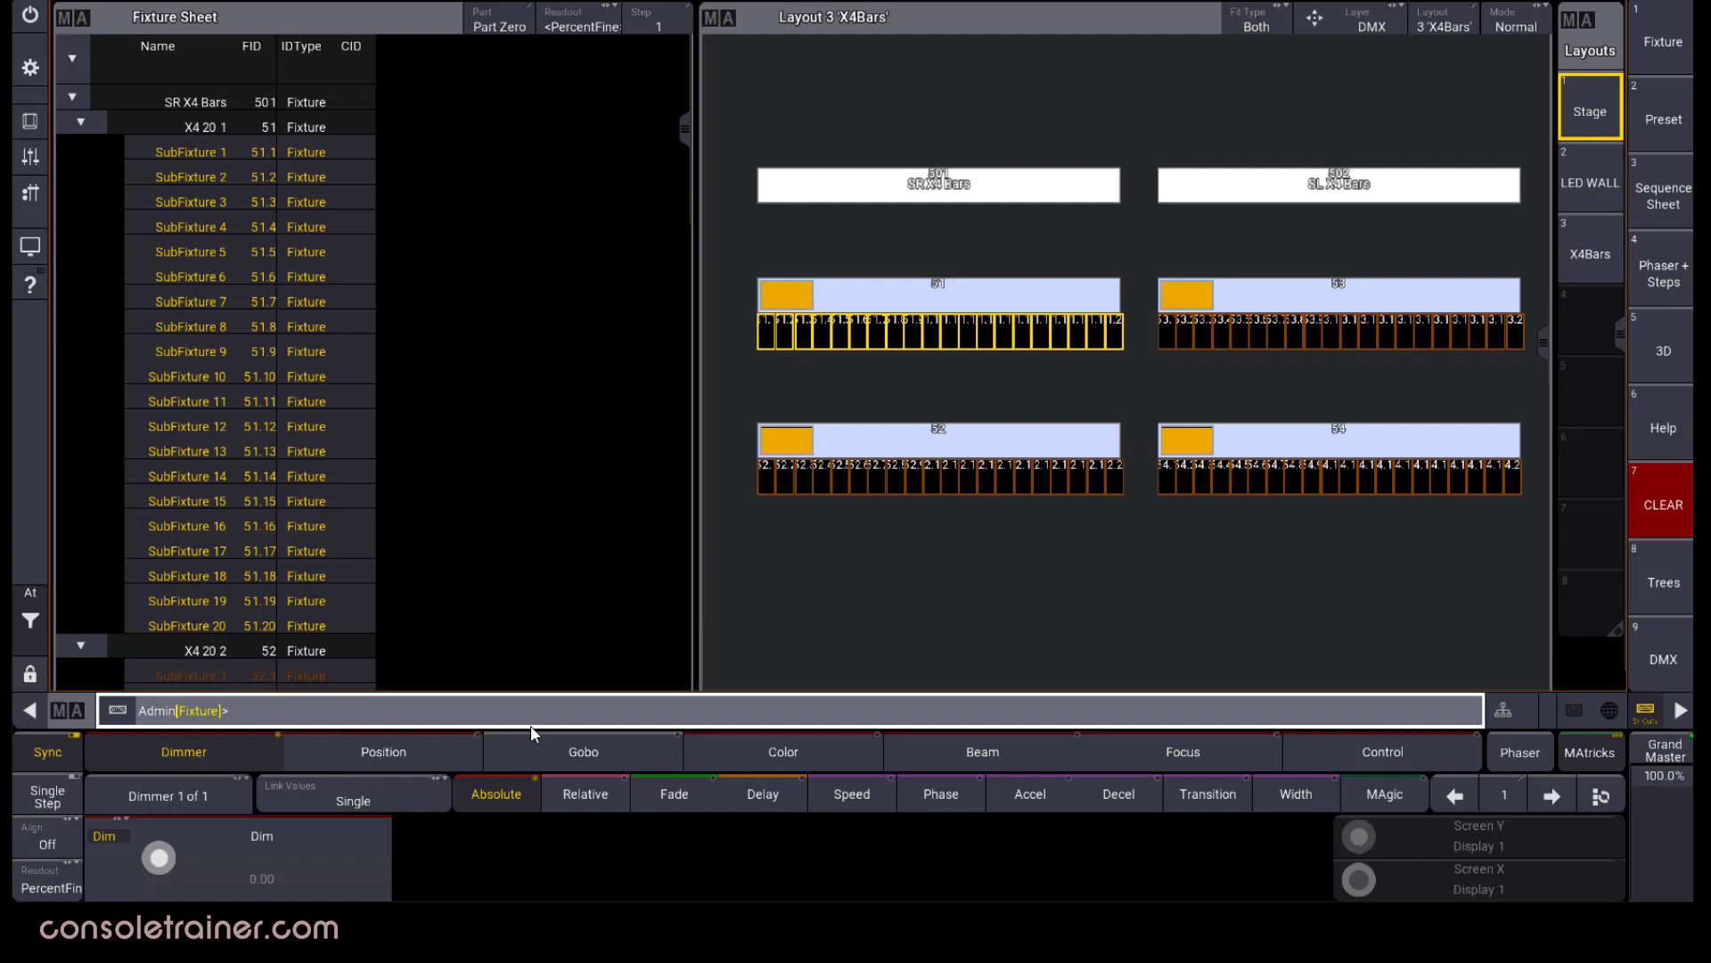
Clear the current selection and select only fixture 51 from the command line
{"action": "left_click", "coordinate": [31, 594]}
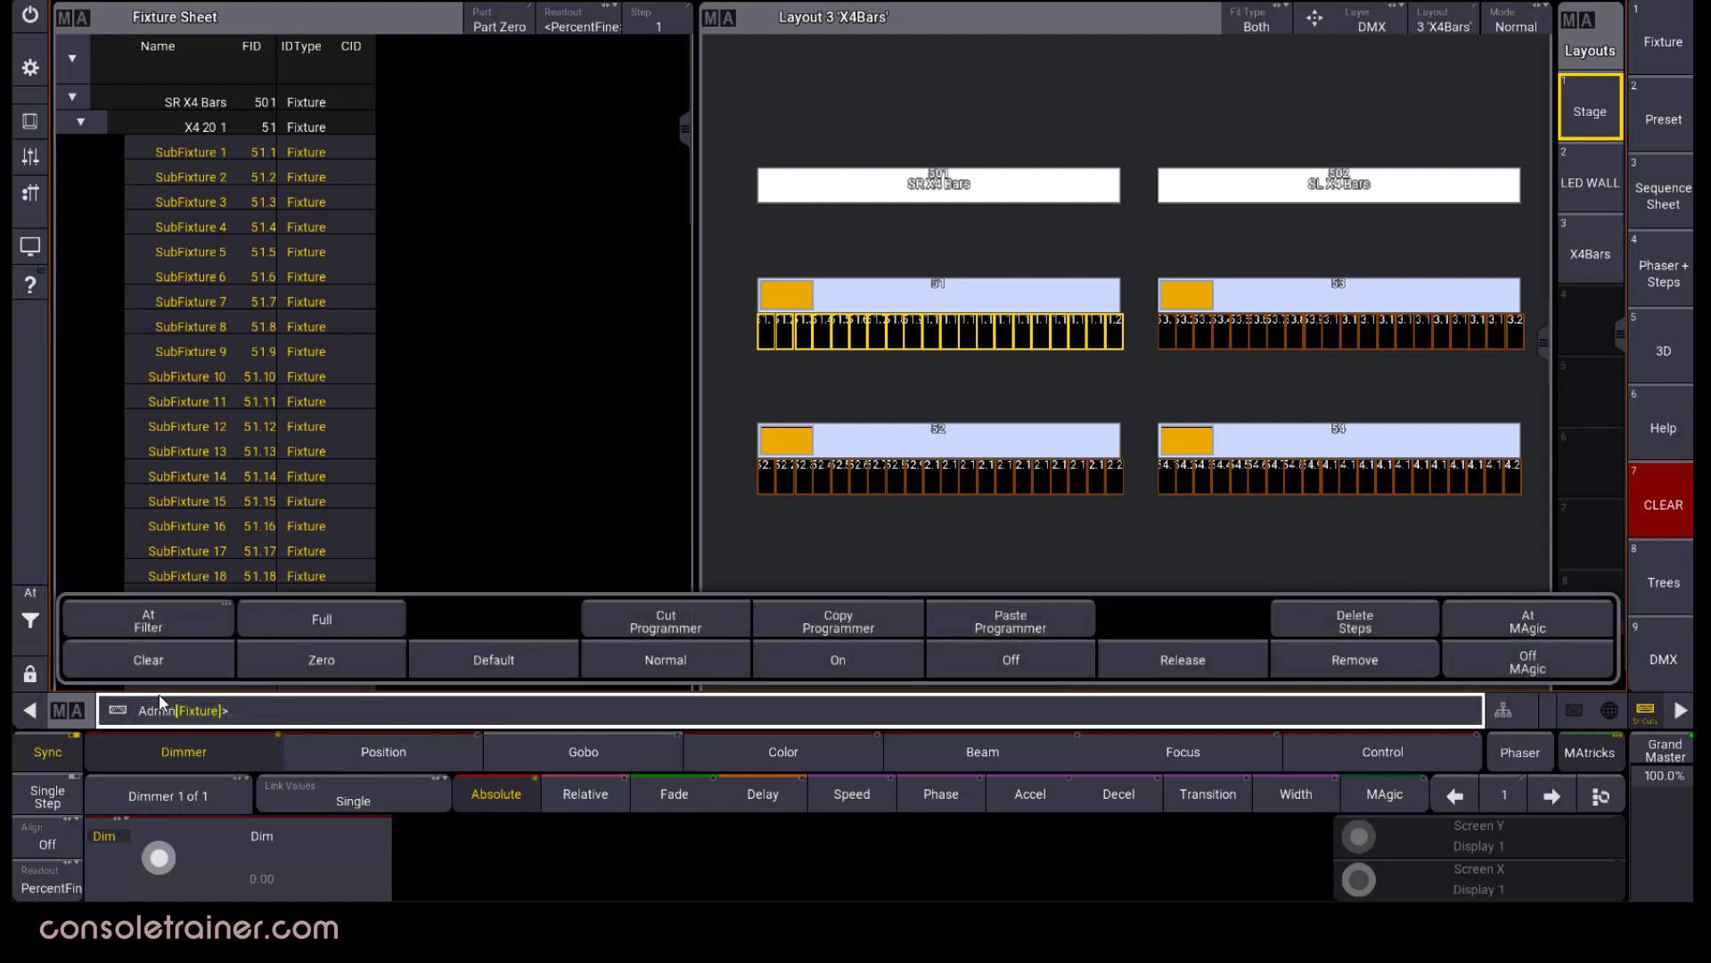
{"action": "left_click", "coordinate": [147, 660]}
{"action": "left_click", "coordinate": [260, 721]}
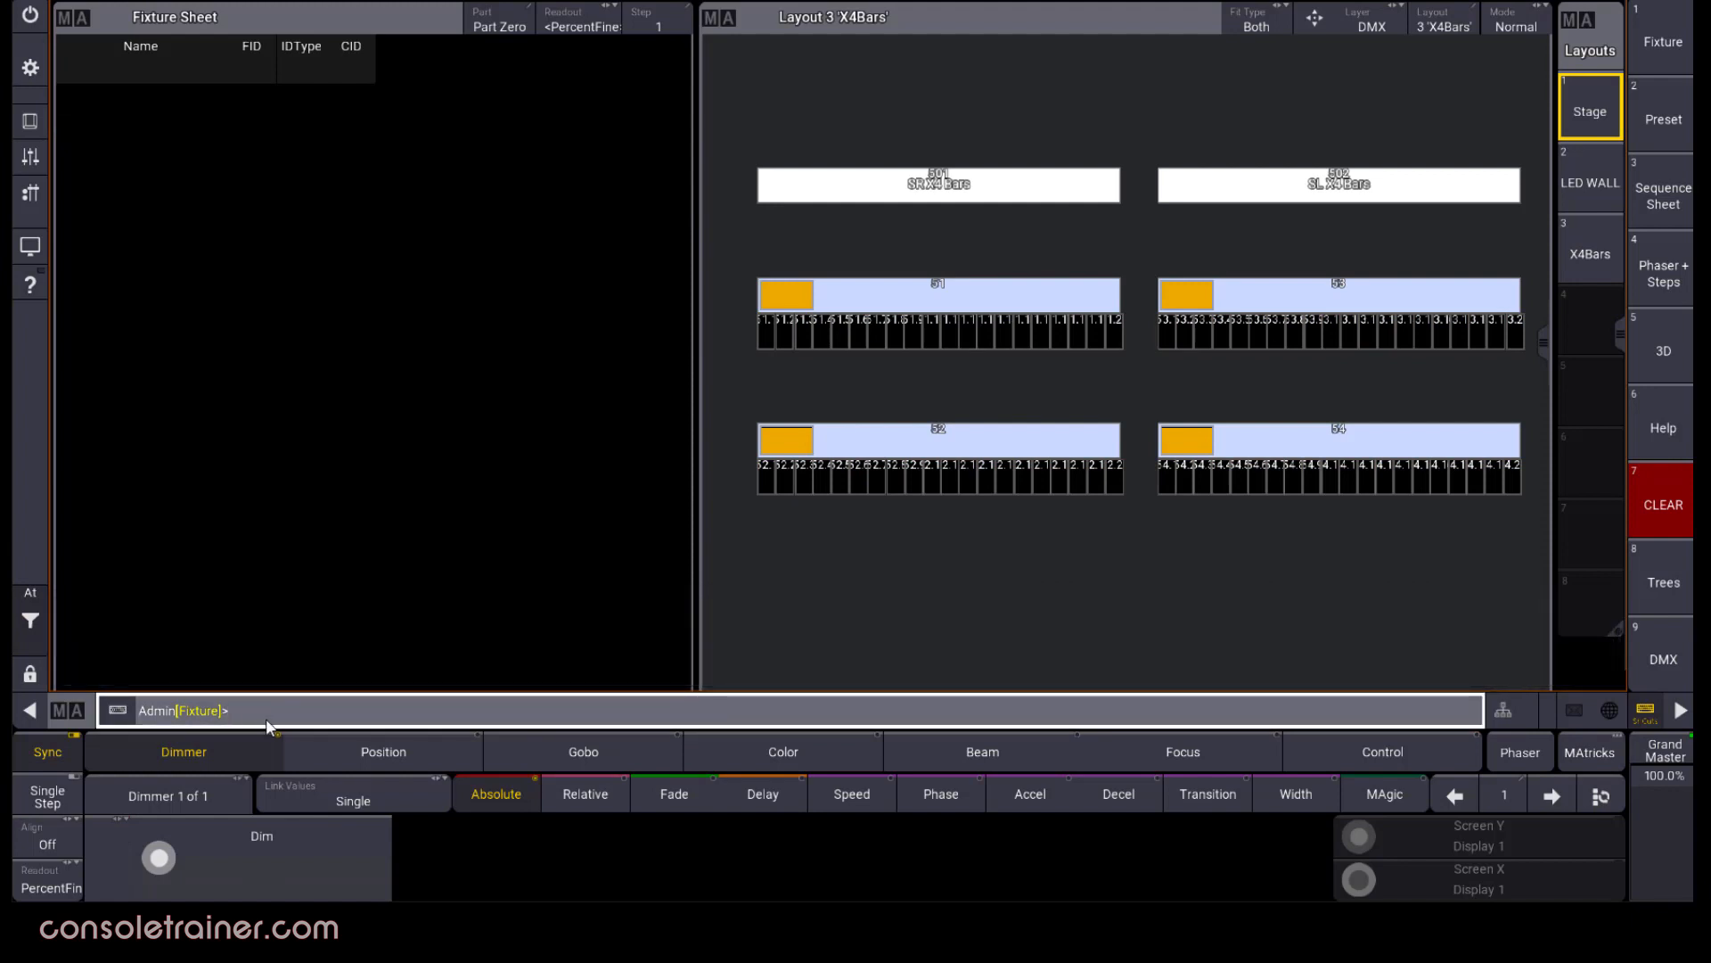
{"action": "type", "text": "51"}
{"action": "key", "text": "Return"}
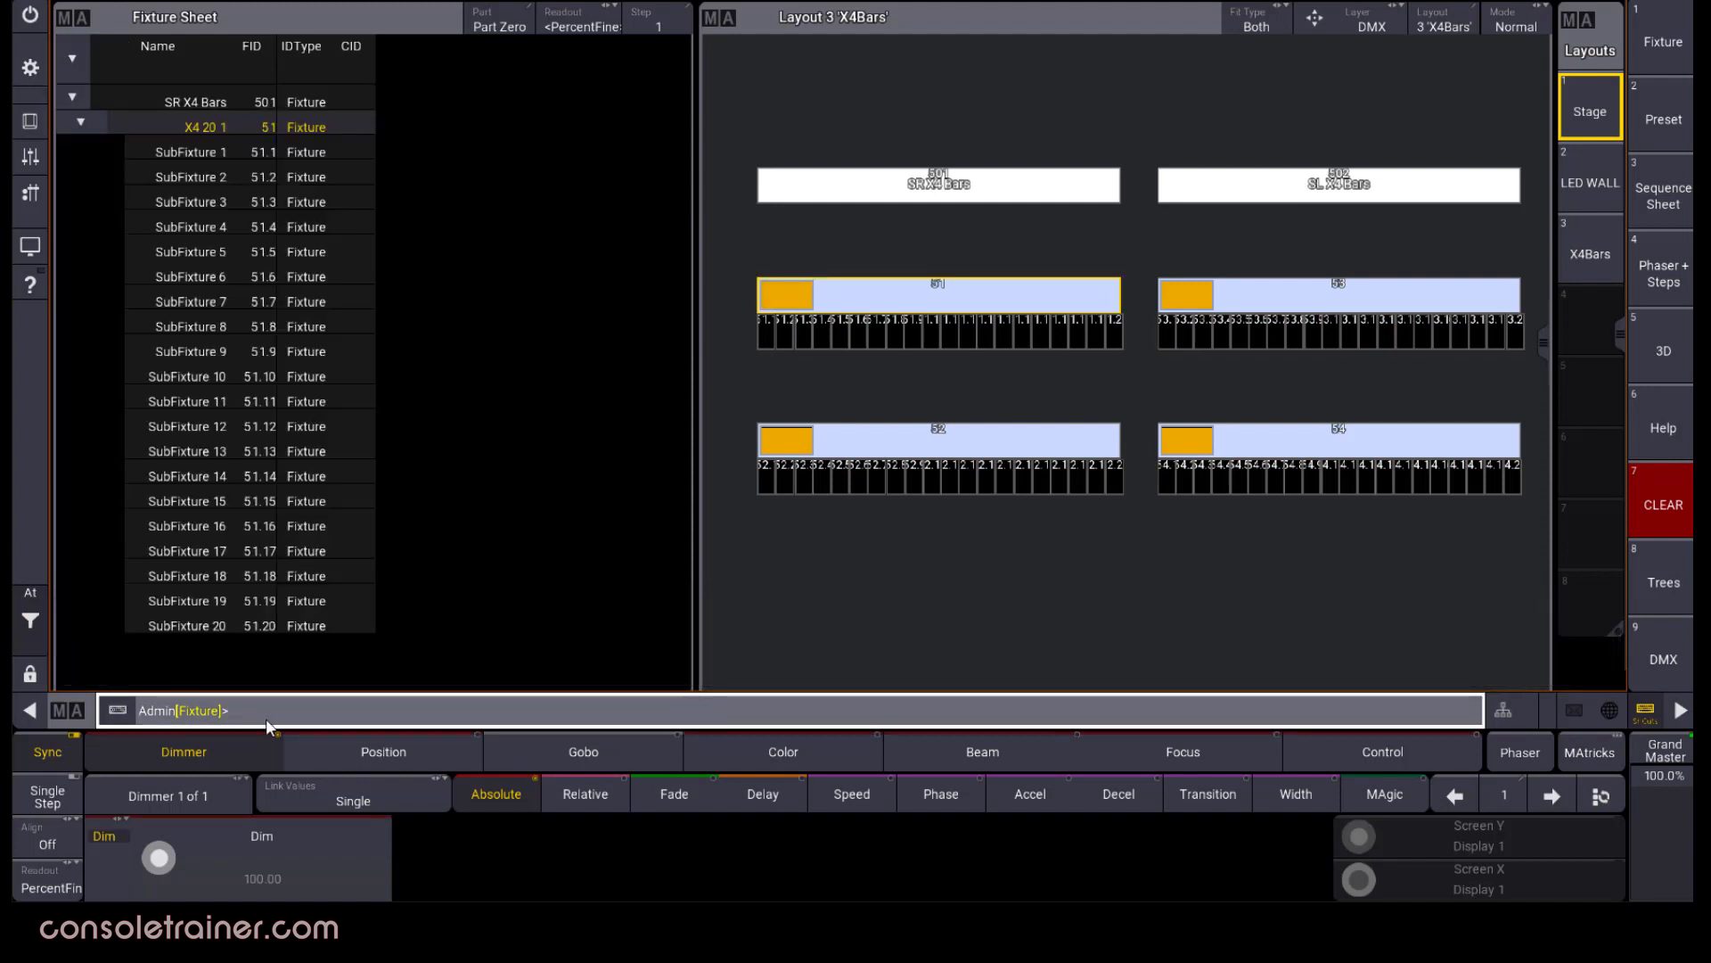
Move the selection down to fixture 51's subfixtures and step forward through them individually, past SubFixture 18
{"action": "key", "text": "Down"}
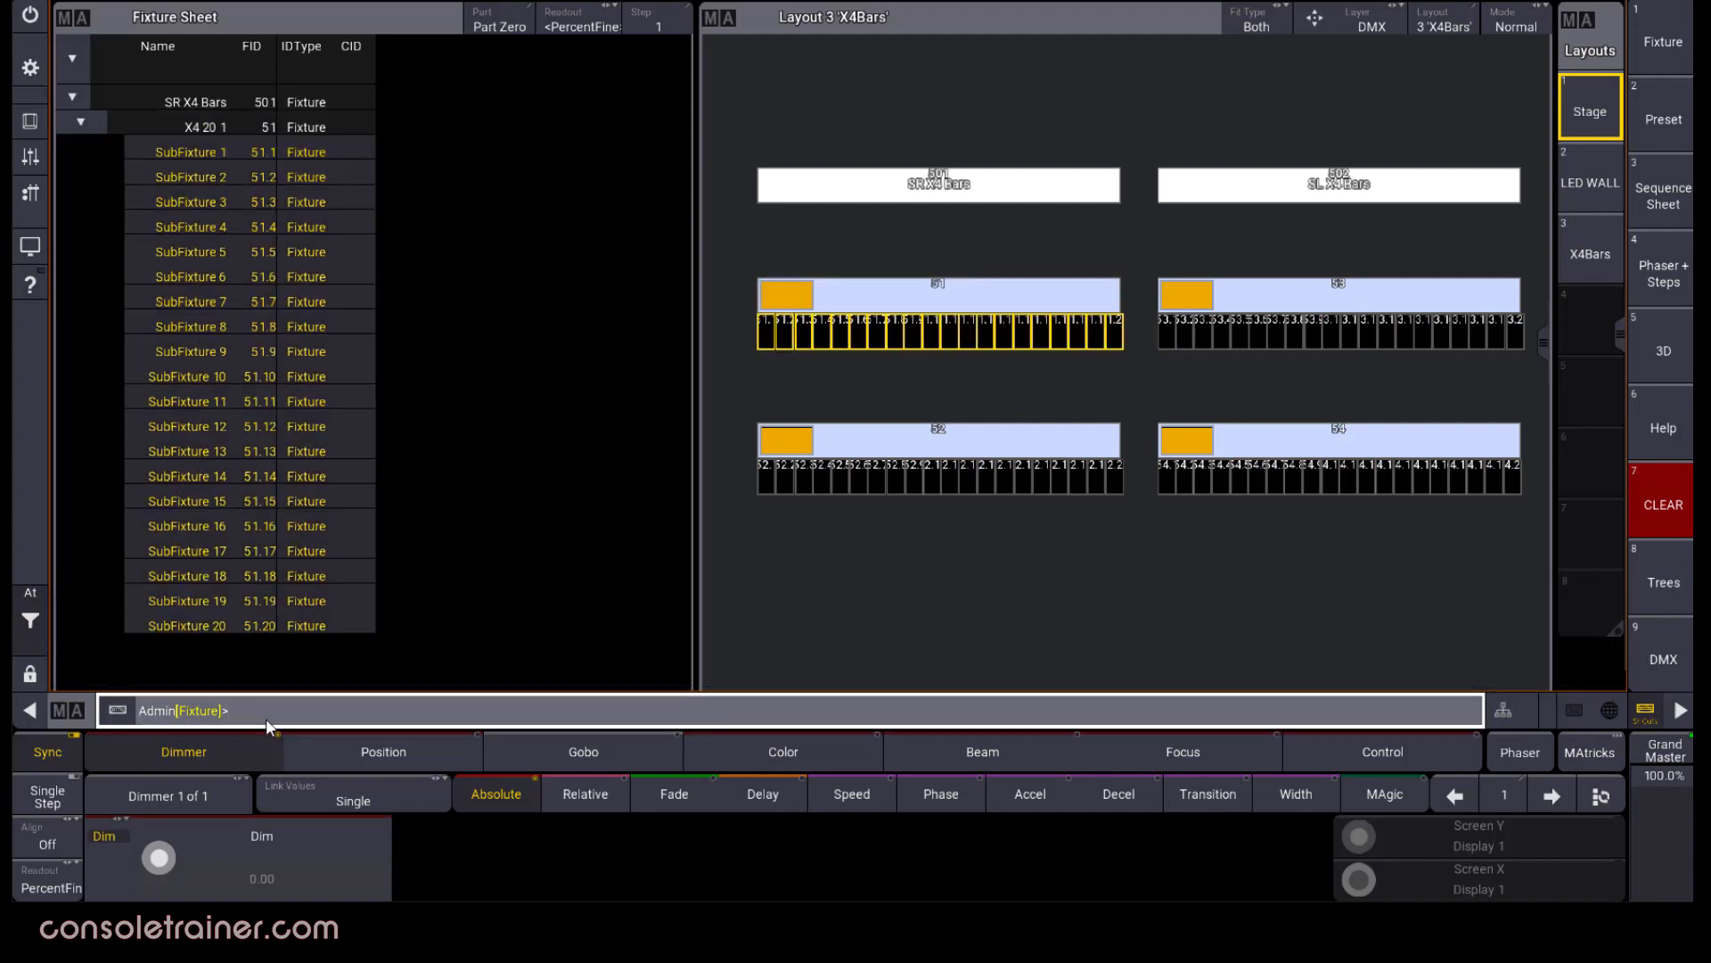
{"action": "key", "text": "Right"}
{"action": "key", "text": "Right"}
{"action": "key", "text": "Right"}
{"action": "key", "text": "Right"}
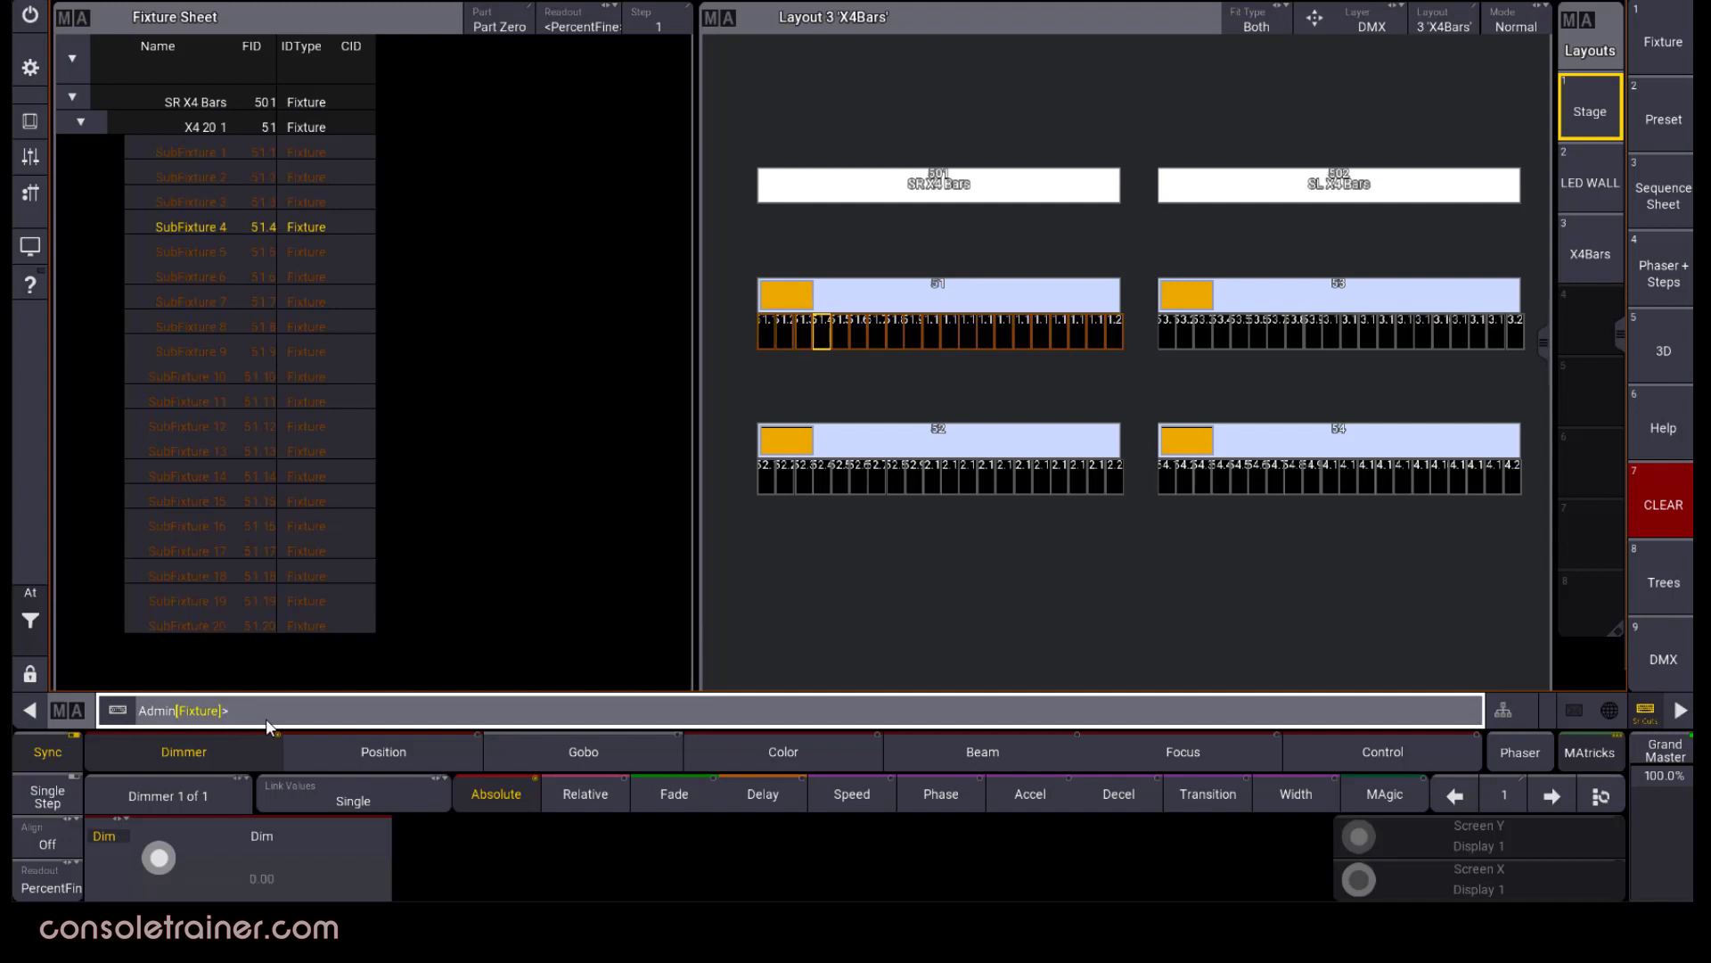
{"action": "key", "text": "Right"}
{"action": "key", "text": "Right"}
{"action": "key", "text": "Right"}
{"action": "key", "text": "Right"}
{"action": "key", "text": "Right"}
{"action": "key", "text": "Right"}
{"action": "key", "text": "Right"}
{"action": "key", "text": "Right"}
{"action": "key", "text": "Right"}
{"action": "key", "text": "Right"}
{"action": "key", "text": "Right"}
{"action": "key", "text": "Right"}
{"action": "key", "text": "Right"}
{"action": "key", "text": "Right"}
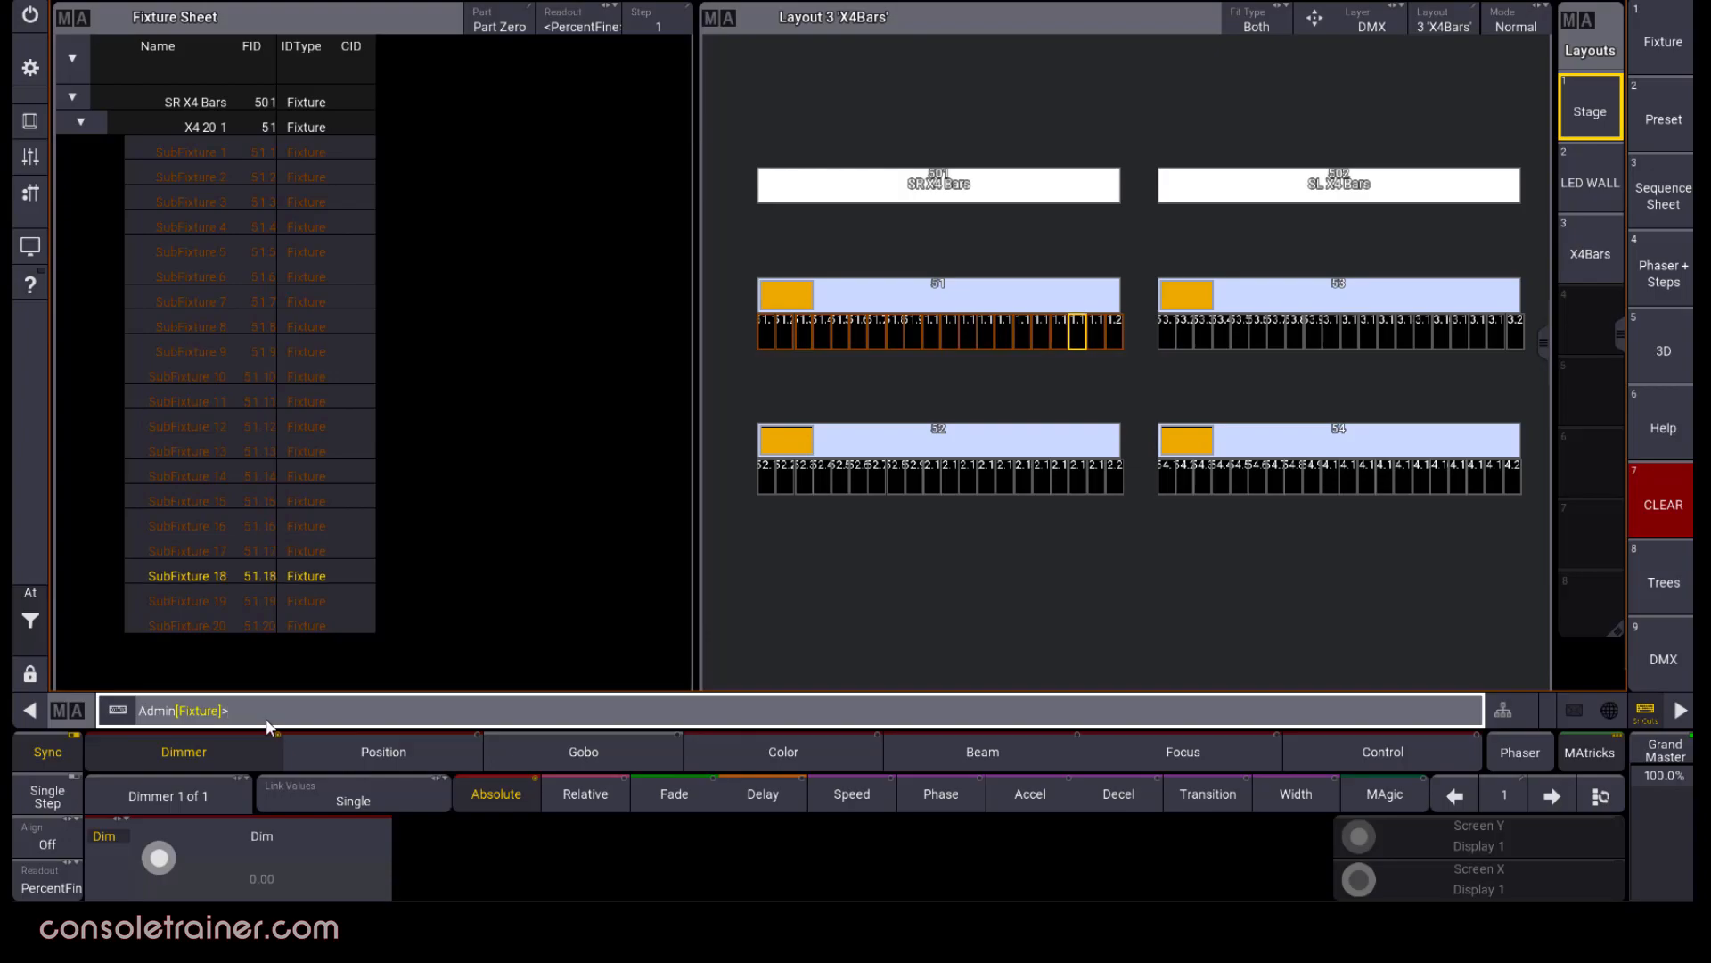
{"action": "key", "text": "Right"}
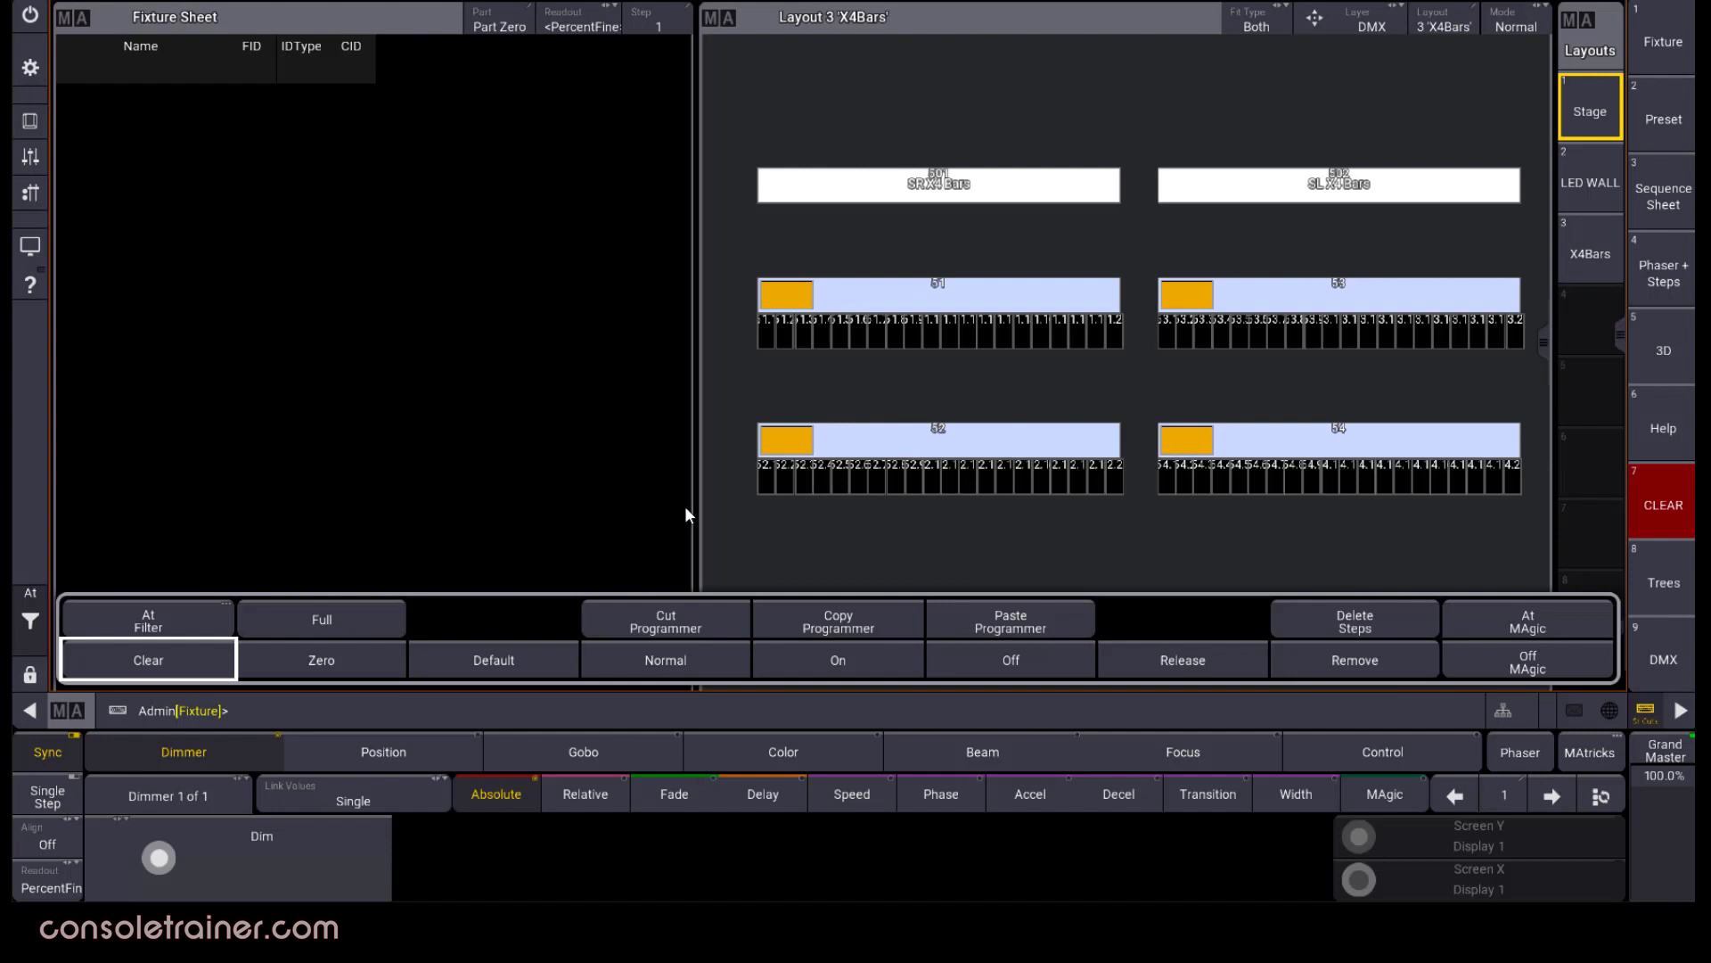
Select fixture 51 from the command line again and move the selection down to its 20 subfixtures
{"action": "left_click", "coordinate": [726, 708]}
{"action": "type", "text": "51"}
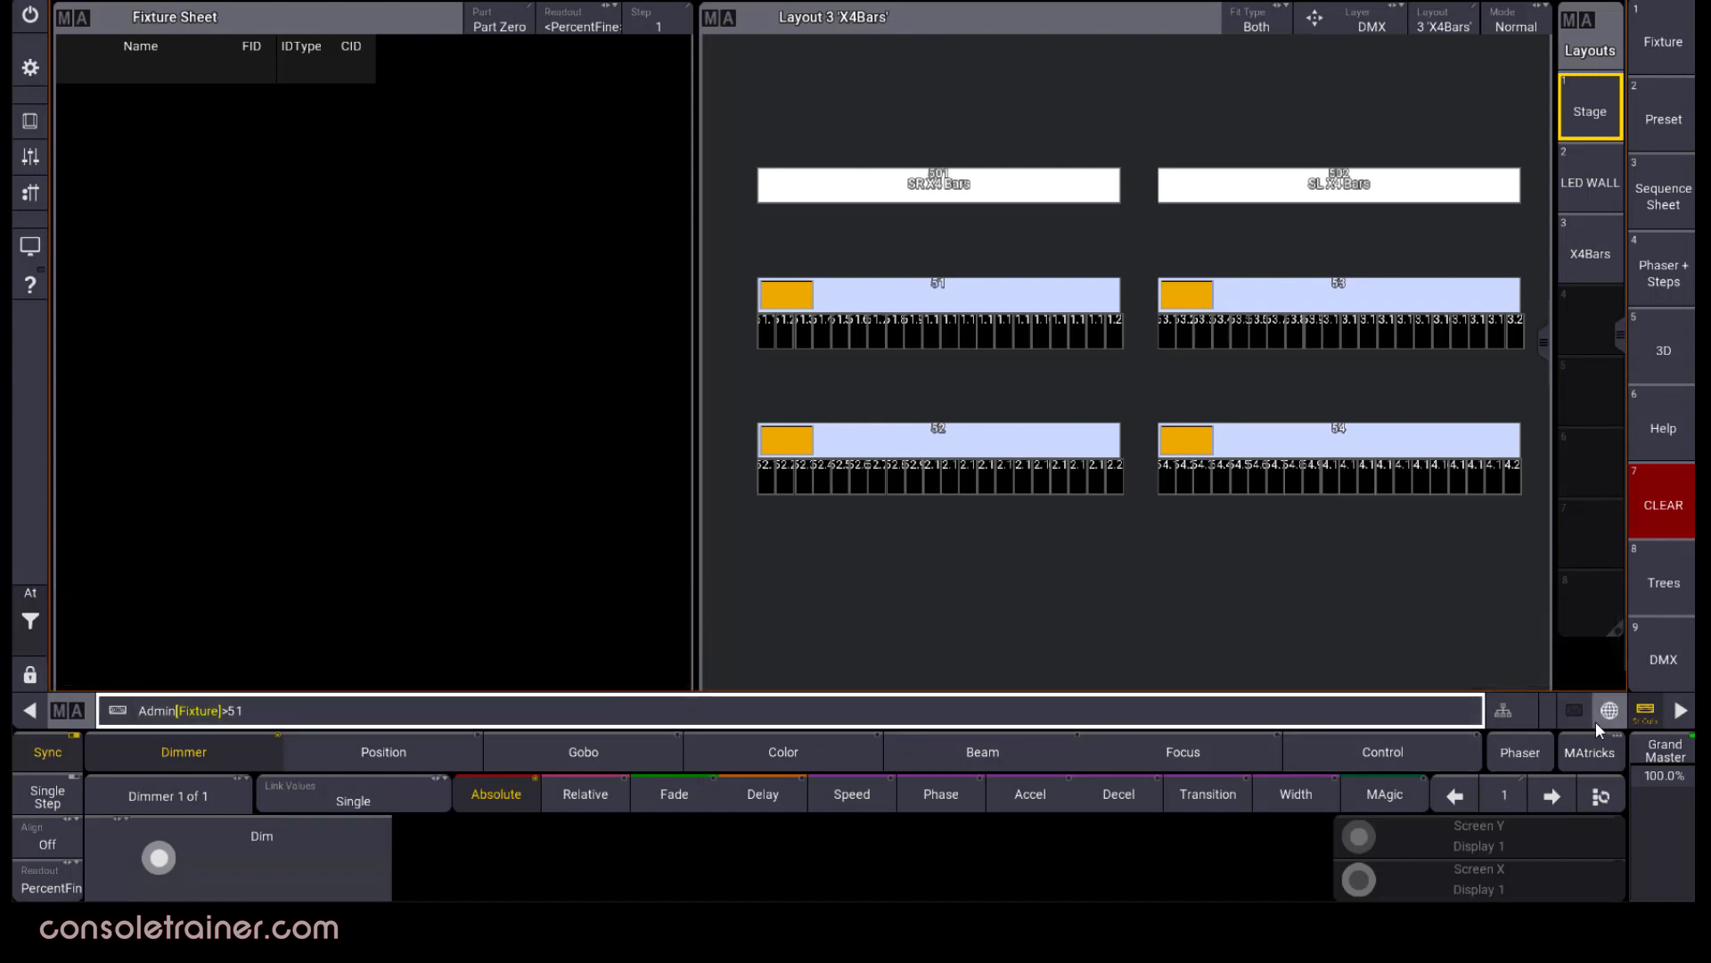
{"action": "key", "text": "Return"}
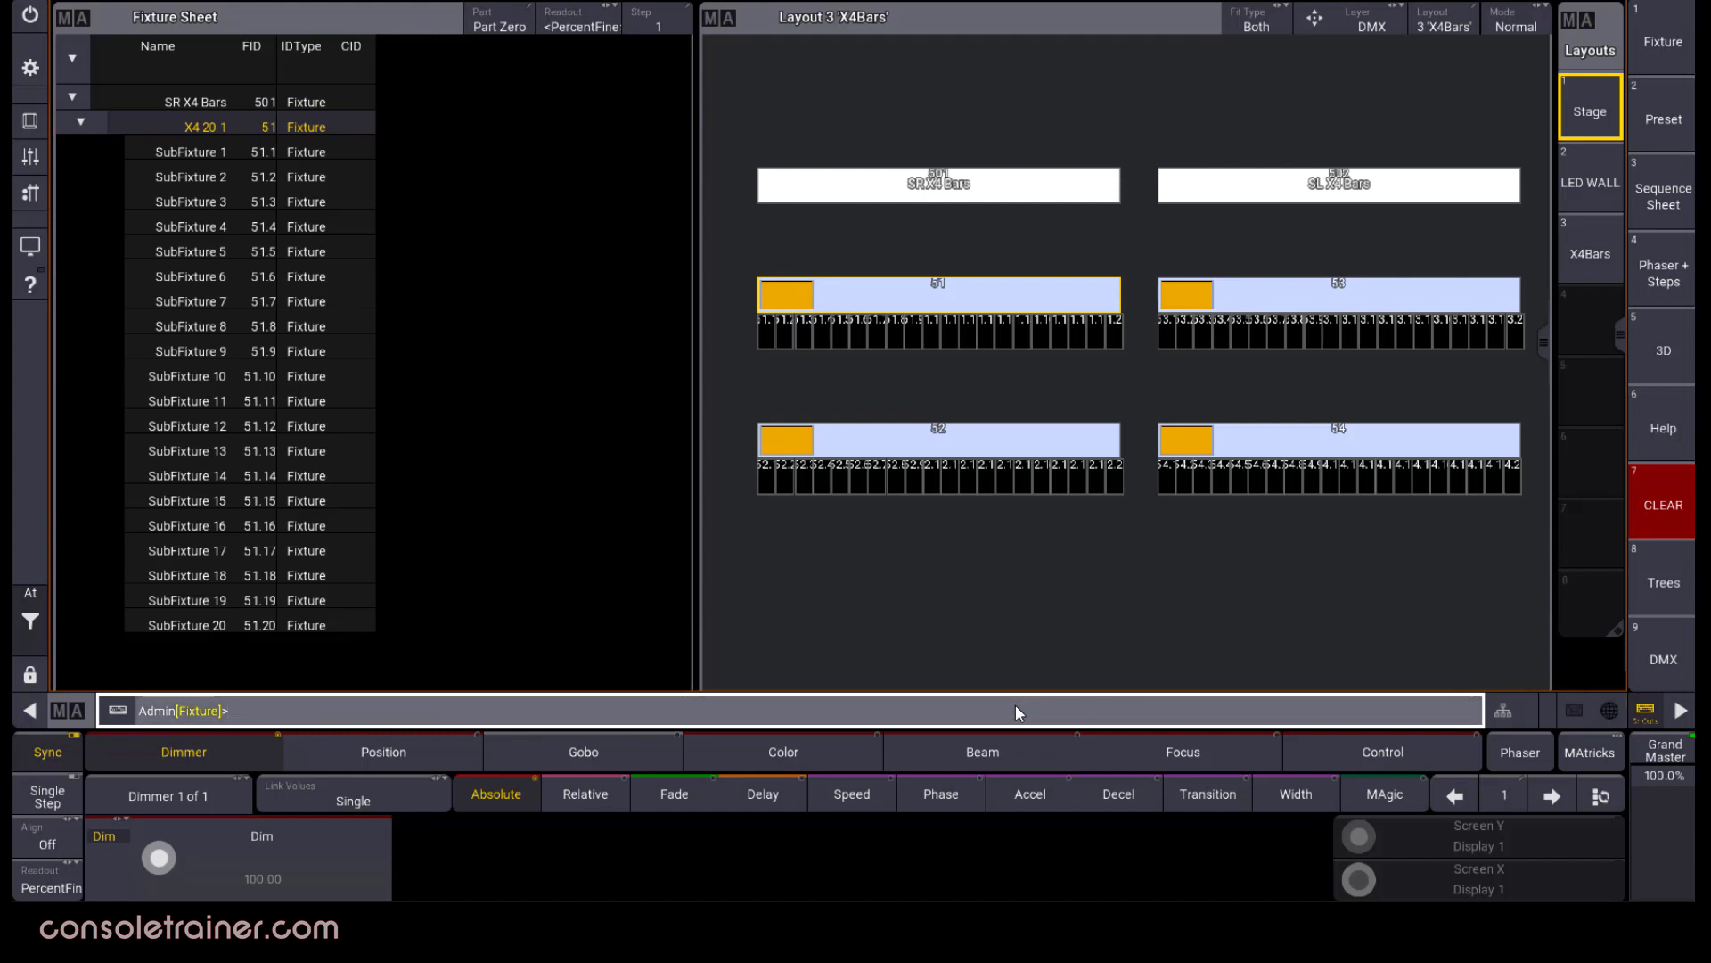
{"action": "key", "text": "Down"}
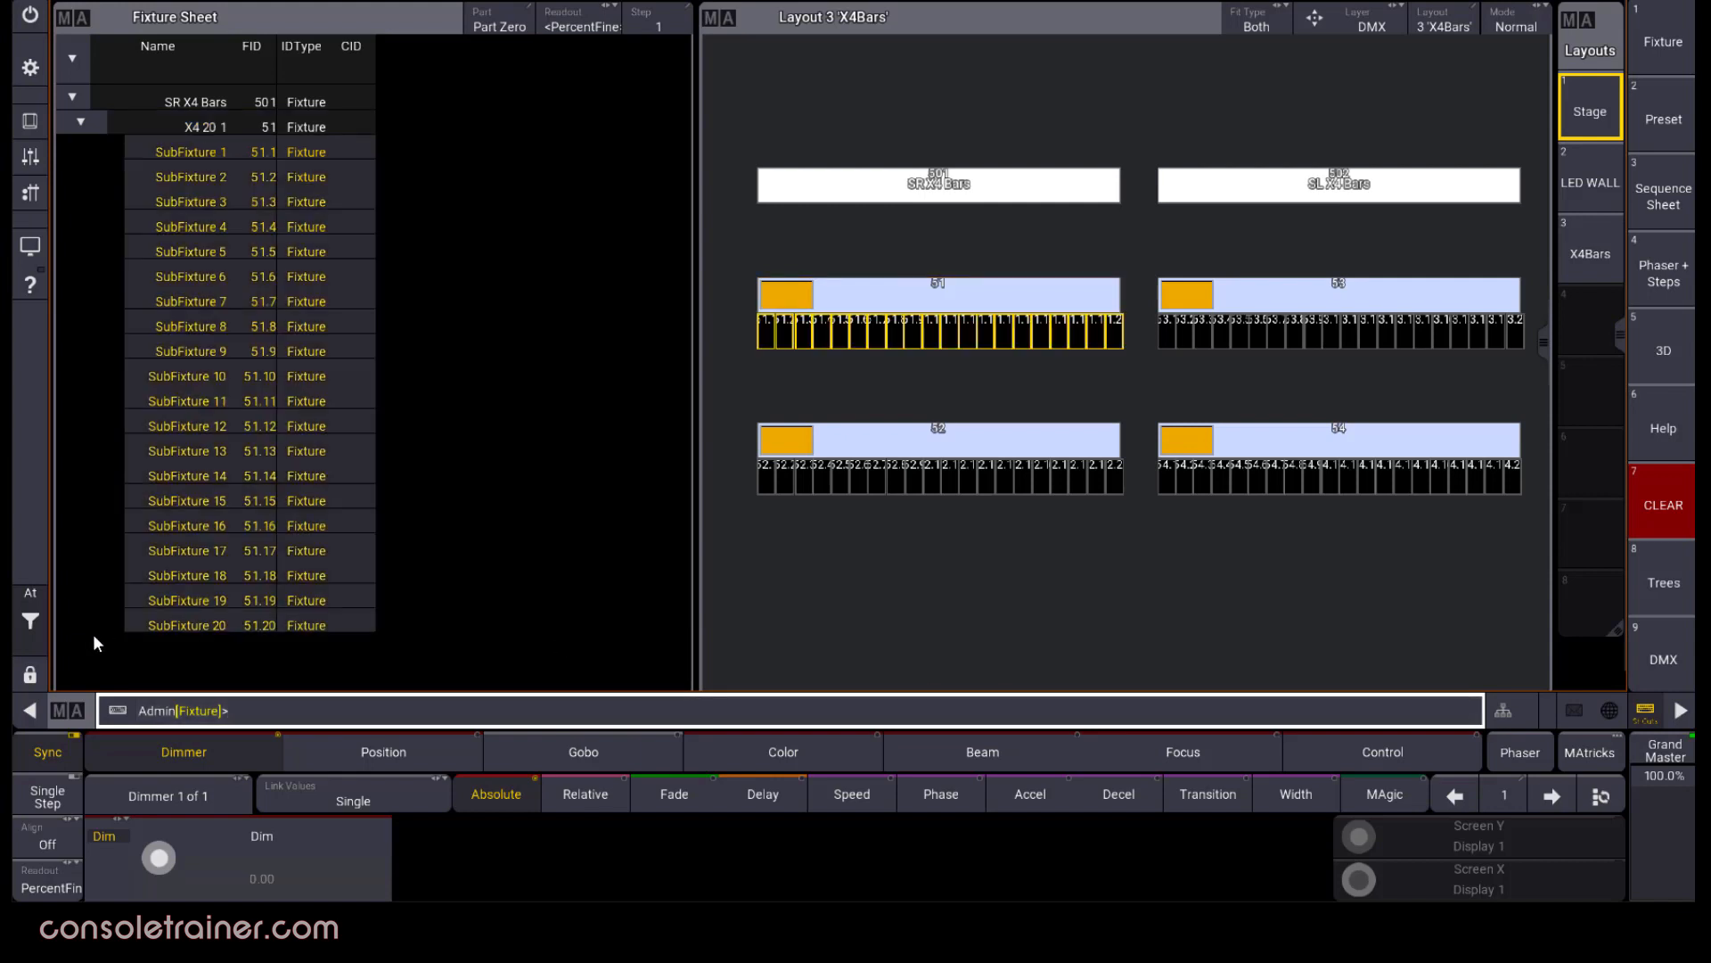
Clear the selection and enter 51. in the command line to select fixture 51 together with all its subfixtures
{"action": "left_click", "coordinate": [45, 631]}
{"action": "left_click", "coordinate": [86, 664]}
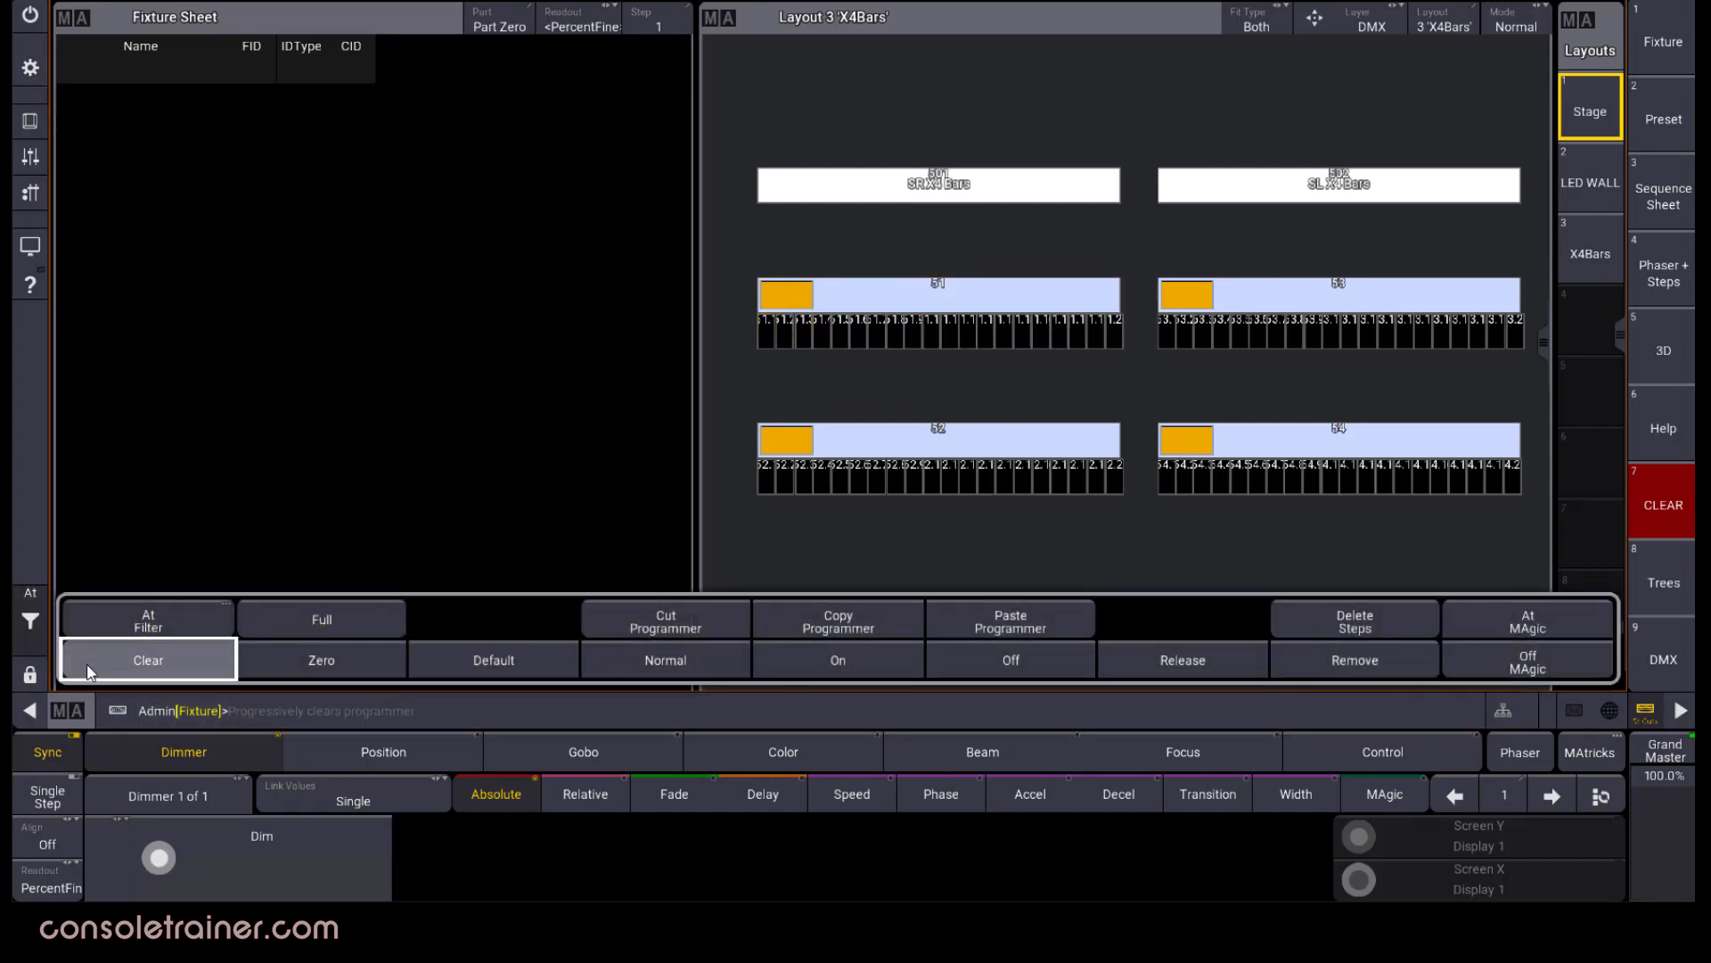
{"action": "left_click", "coordinate": [704, 720]}
{"action": "type", "text": "51."}
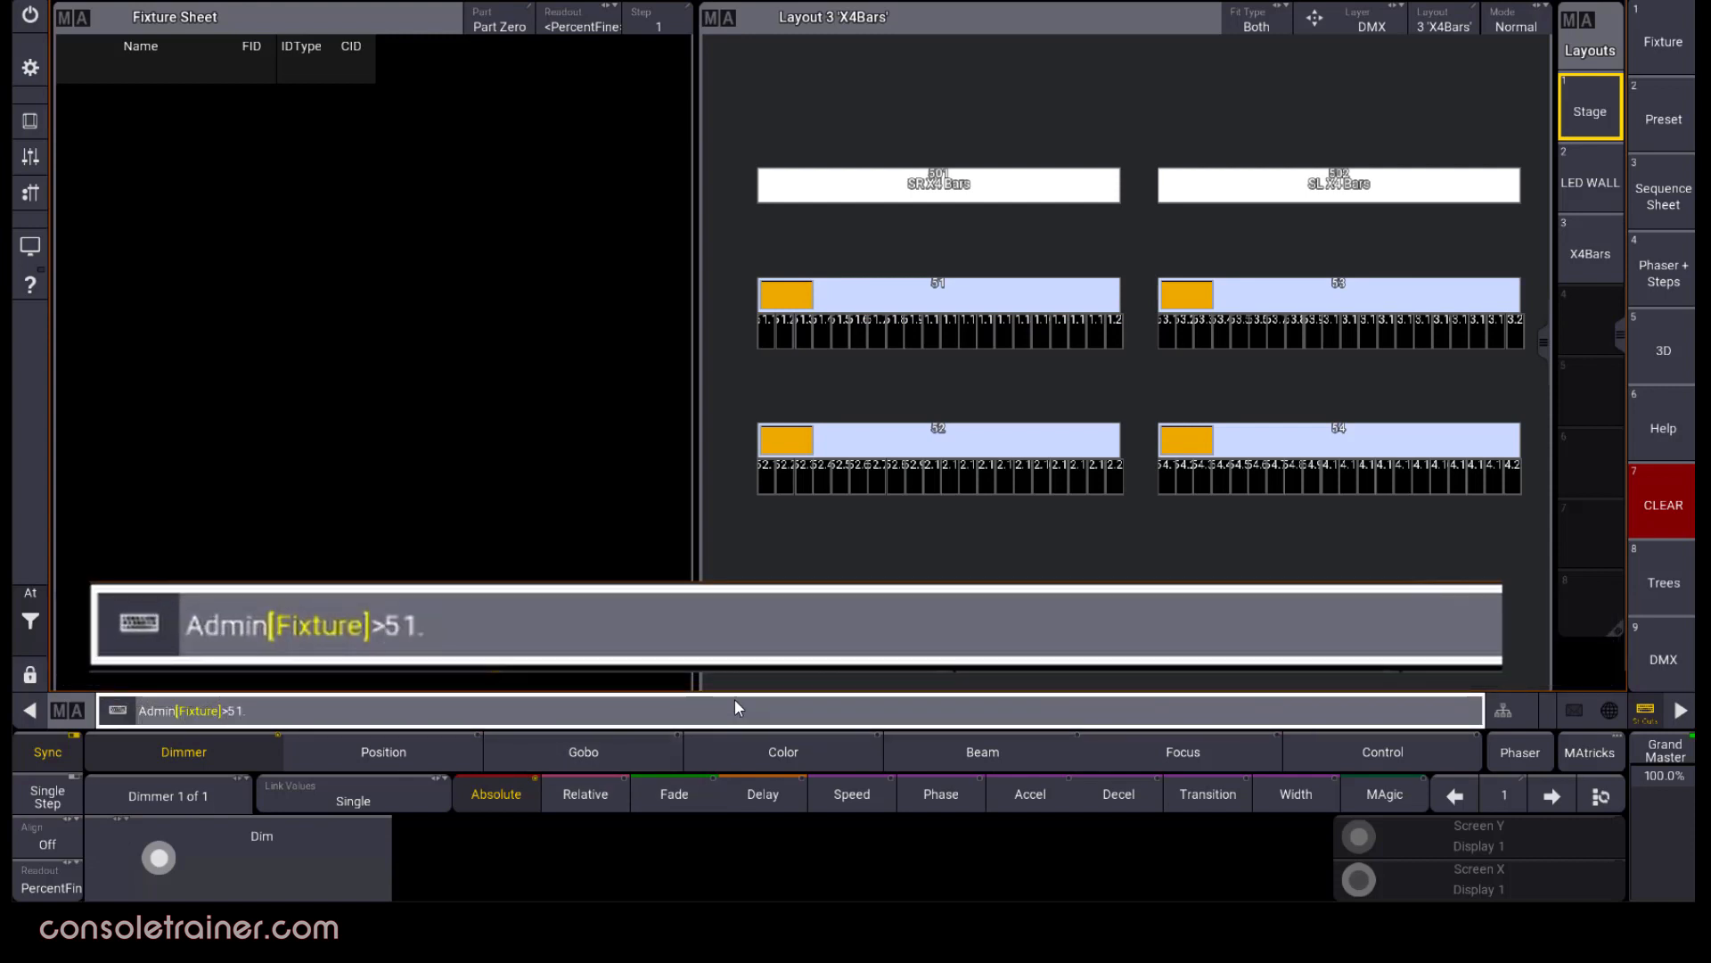
{"action": "key", "text": "Return"}
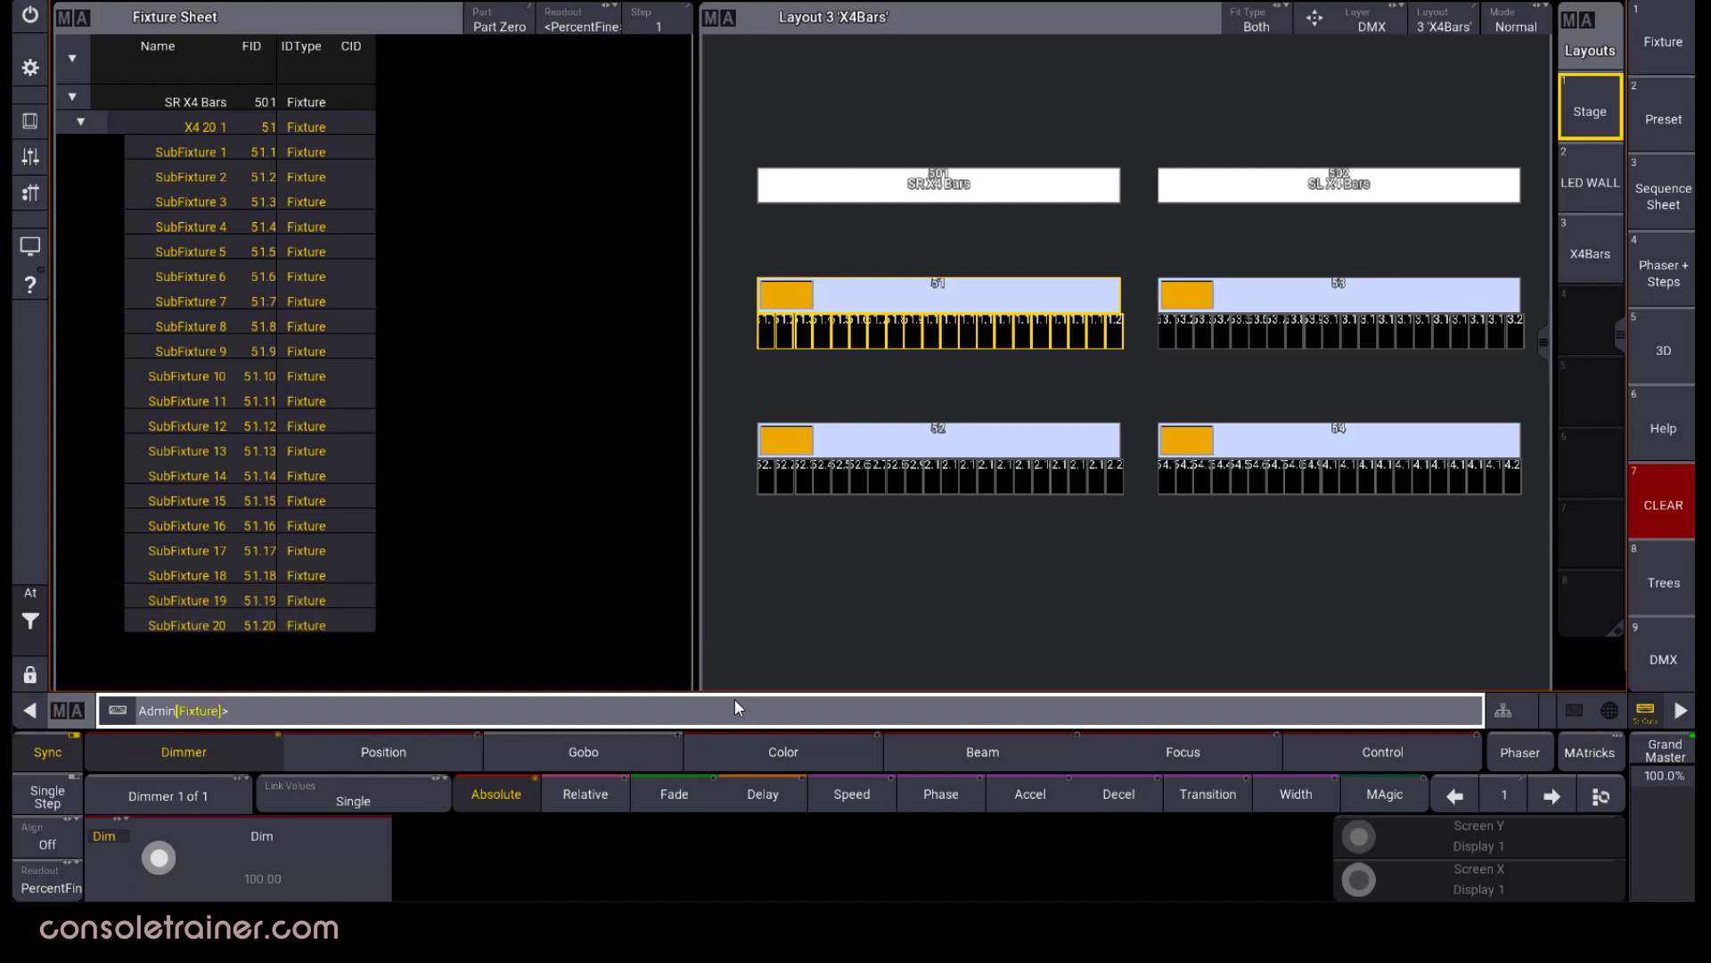
Step forward and back through the combined selection of fixture 51 and its subfixtures, ending on the main fixture X4 20 1
{"action": "key", "text": "Page_Down"}
{"action": "key", "text": "Page_Down"}
{"action": "key", "text": "Page_Down"}
{"action": "key", "text": "Page_Down"}
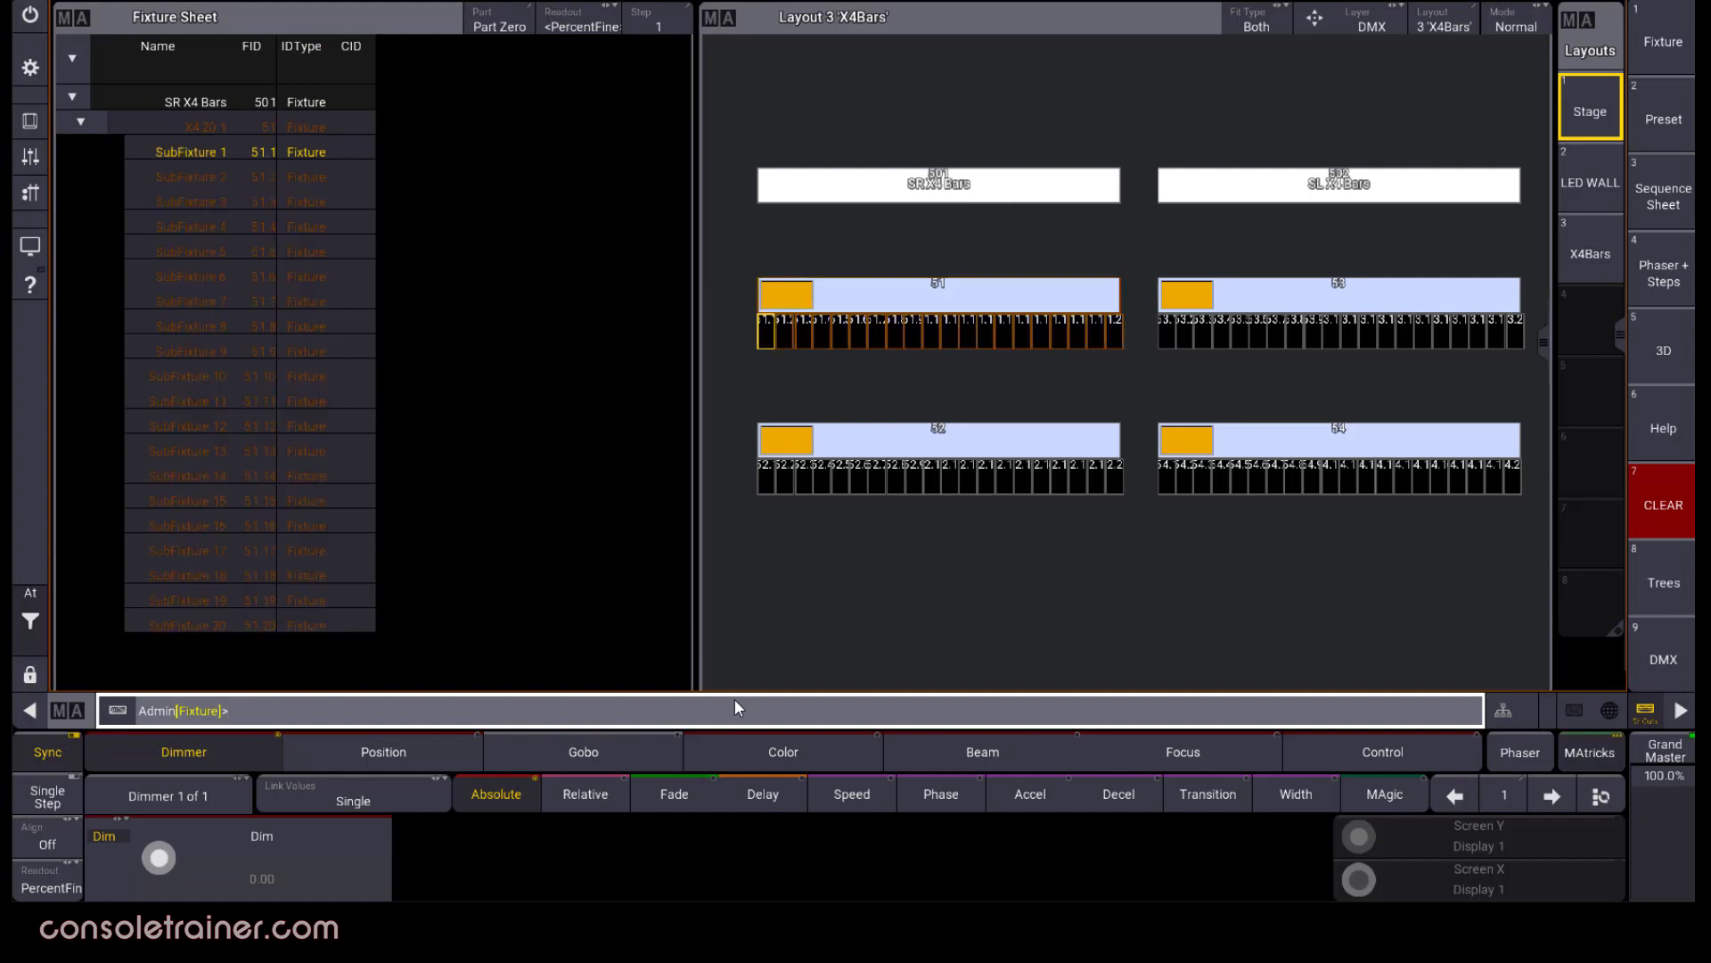
{"action": "key", "text": "Page_Down"}
{"action": "key", "text": "Page_Down"}
{"action": "key", "text": "Page_Down"}
{"action": "key", "text": "Page_Up"}
{"action": "key", "text": "Page_Up"}
{"action": "key", "text": "Page_Up"}
{"action": "key", "text": "Page_Up"}
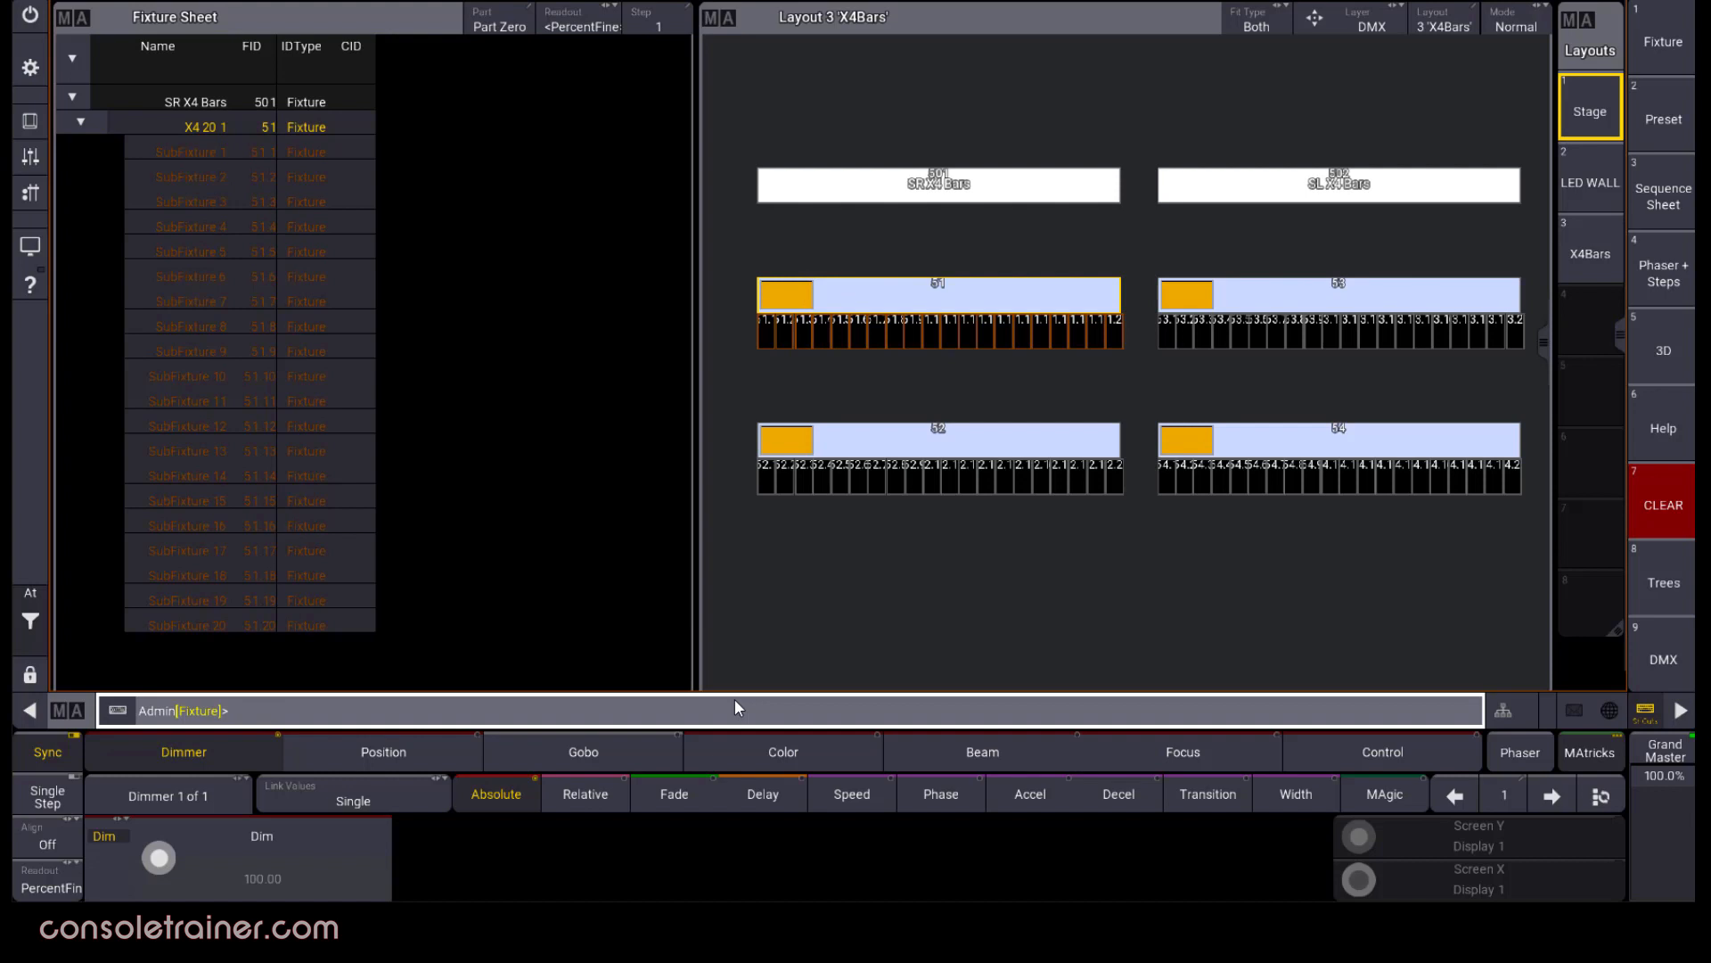
Clear the selection and select fixtures 51 and 52 with all their subfixtures using the command 51 + 52
{"action": "left_click", "coordinate": [46, 622]}
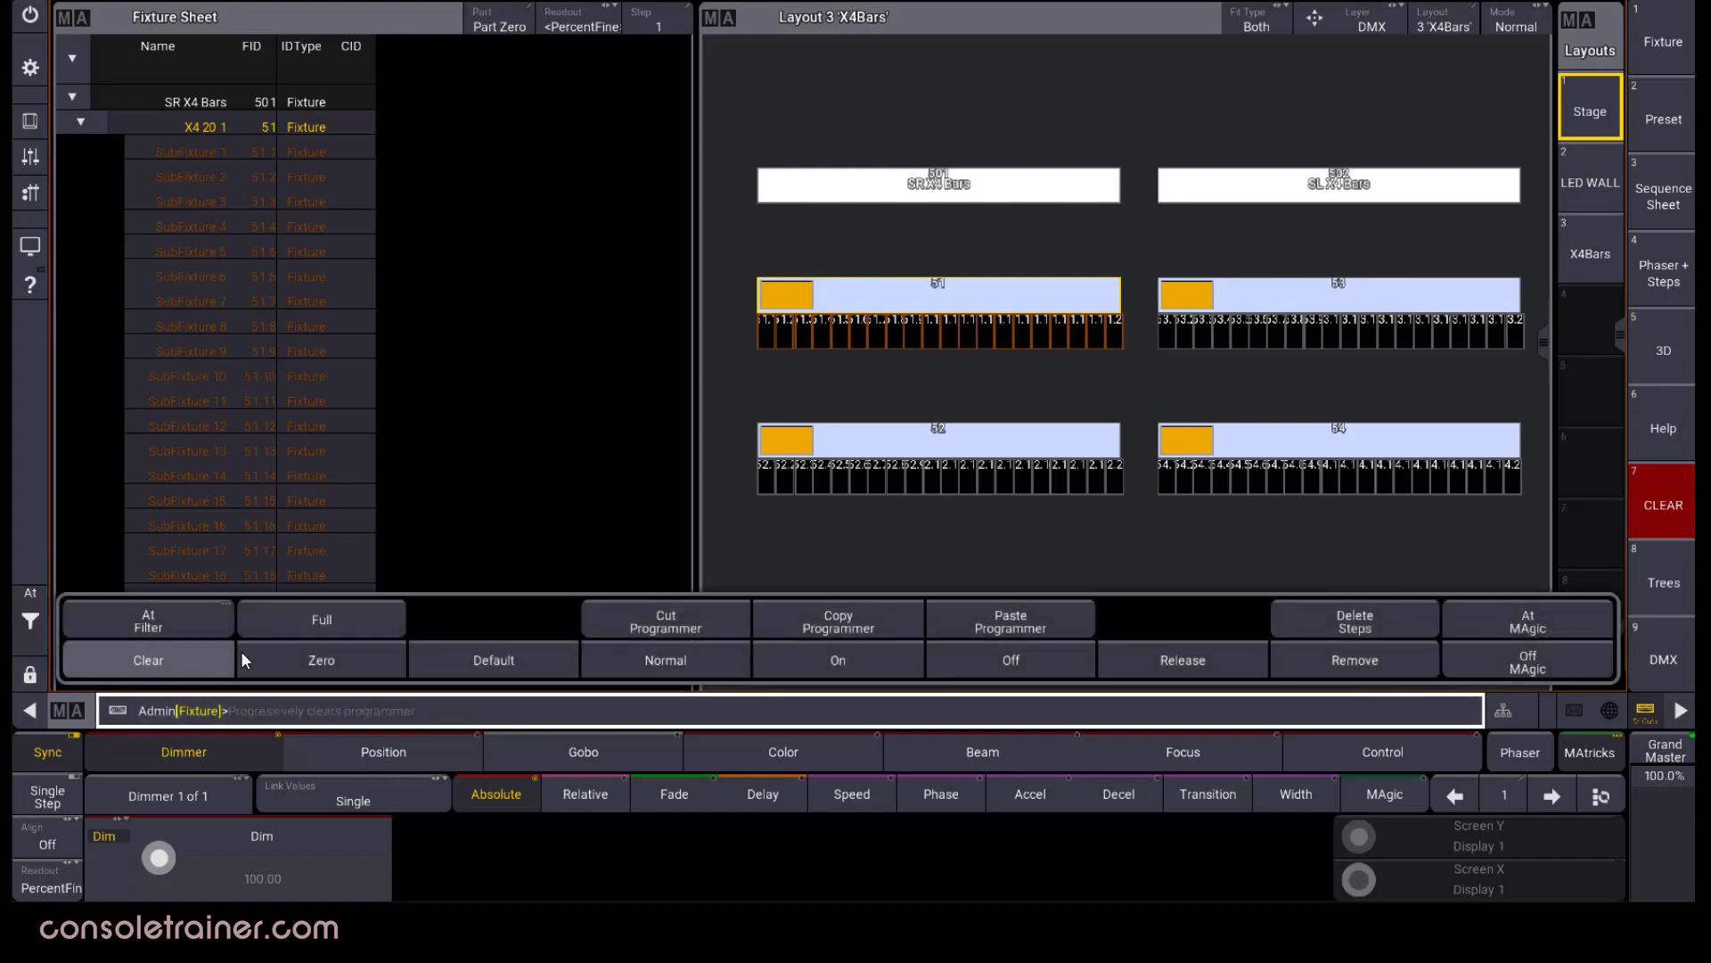
{"action": "left_click", "coordinate": [173, 667]}
{"action": "left_click", "coordinate": [575, 717]}
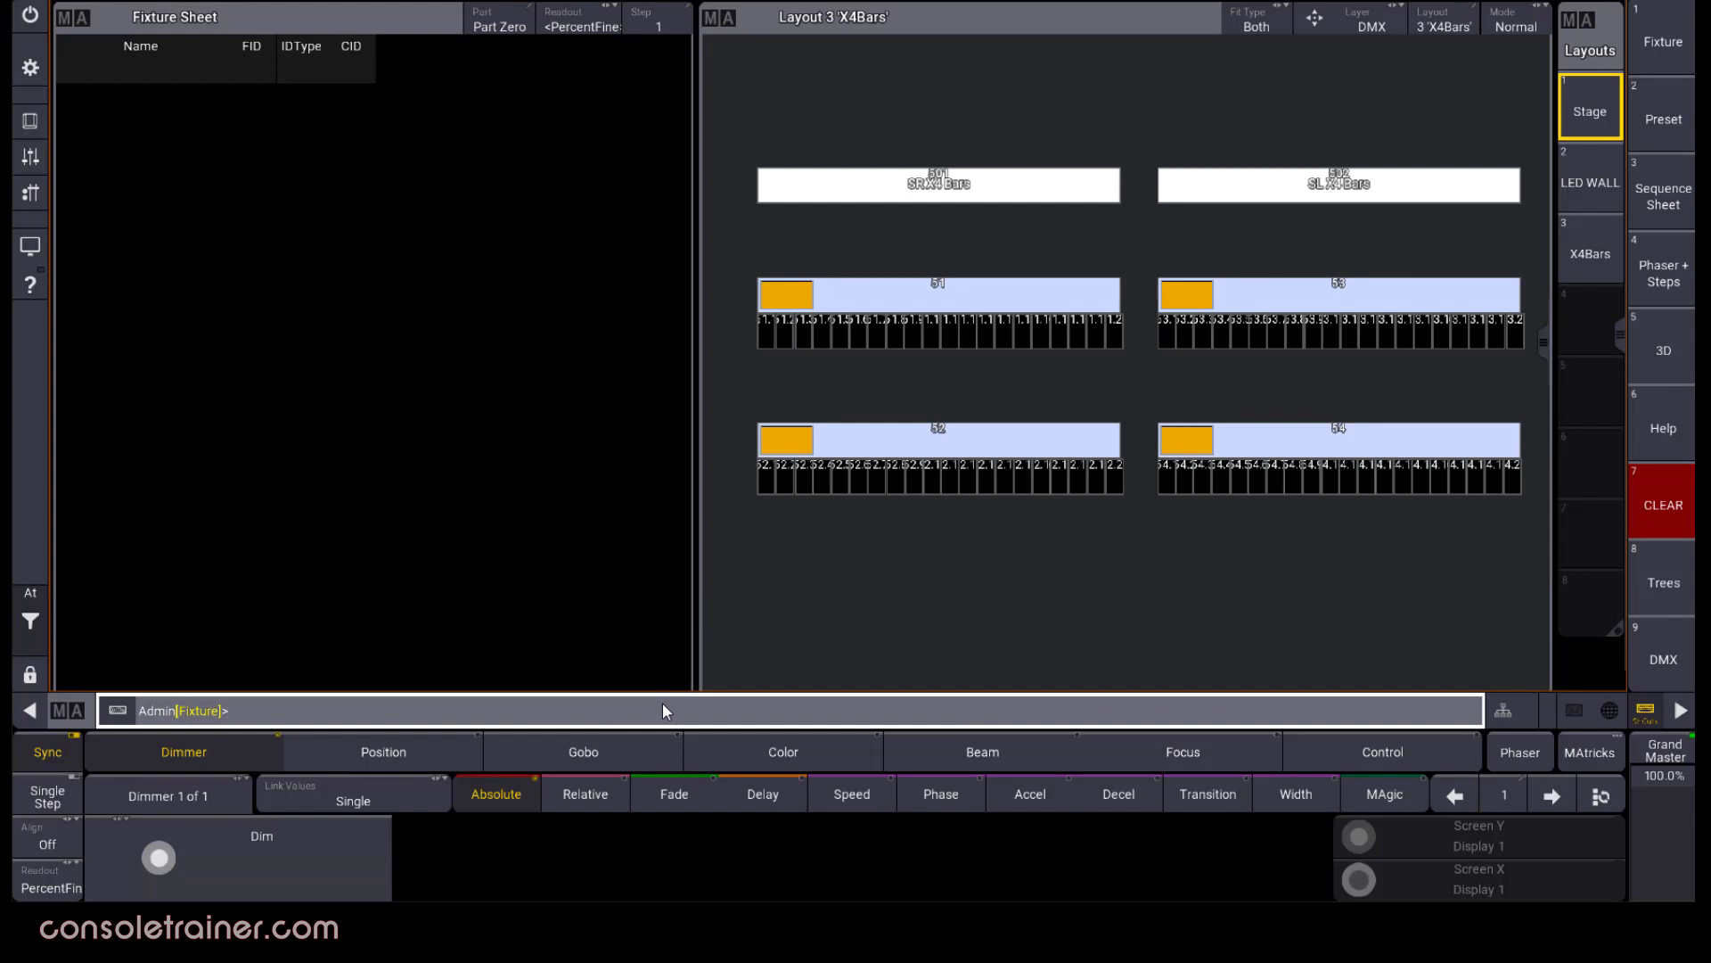
{"action": "type", "text": "51."}
{"action": "type", "text": " + 52."}
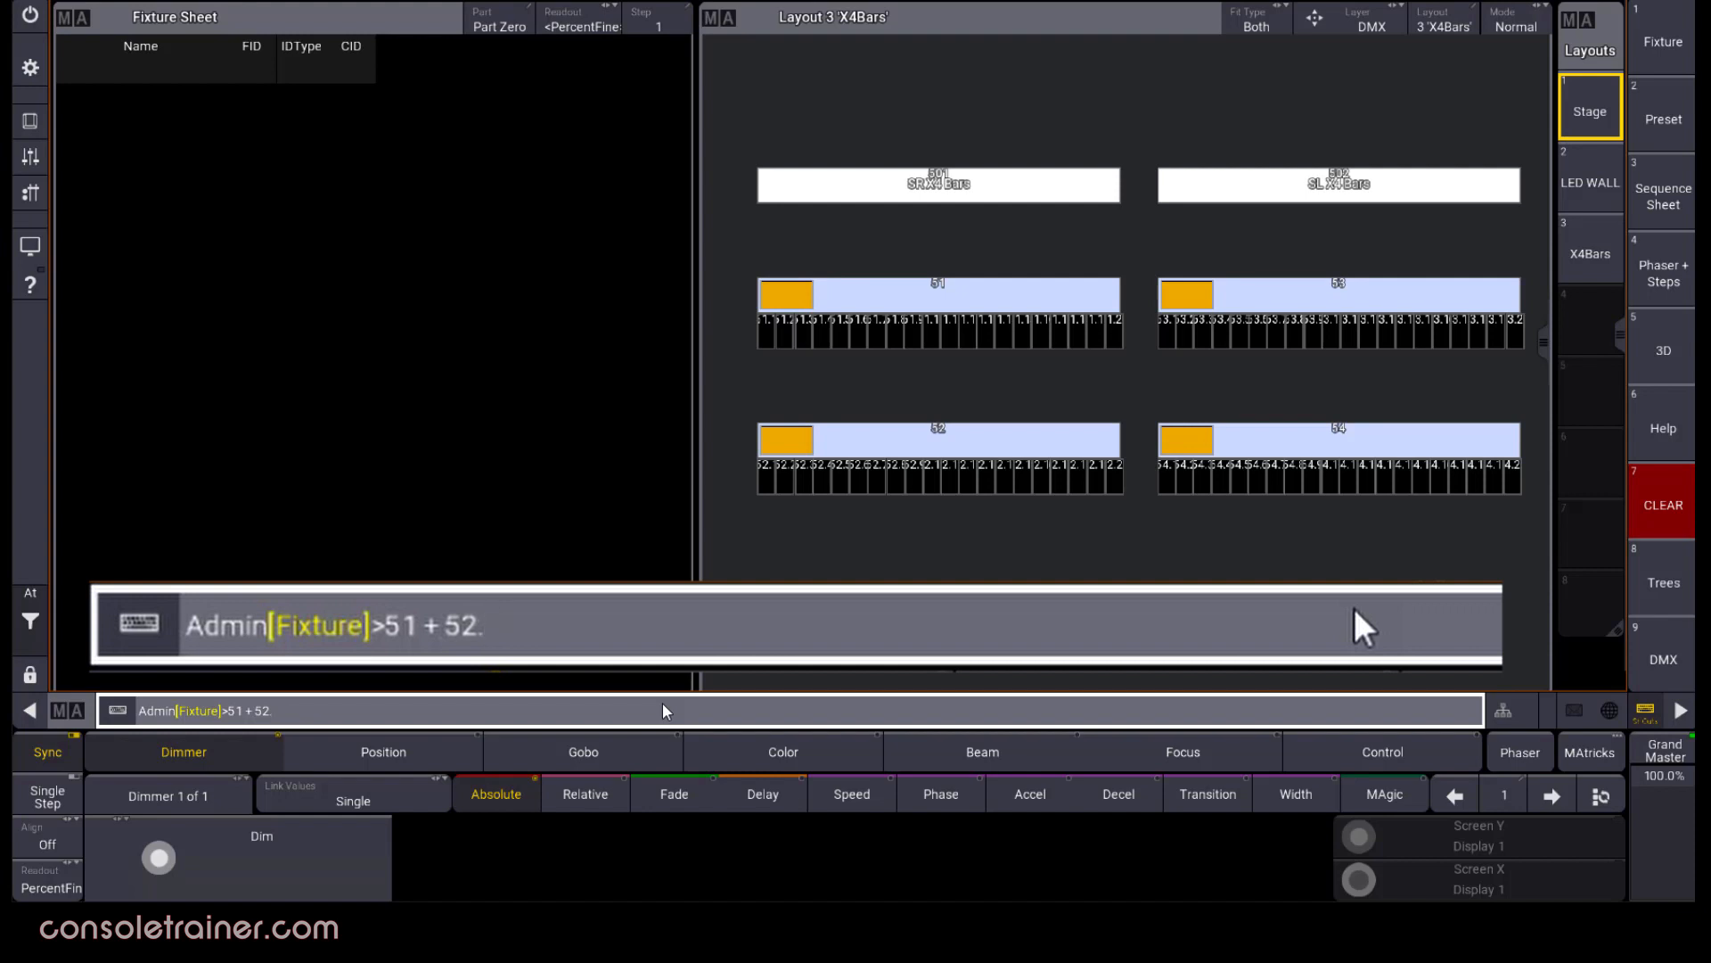
{"action": "key", "text": "Return"}
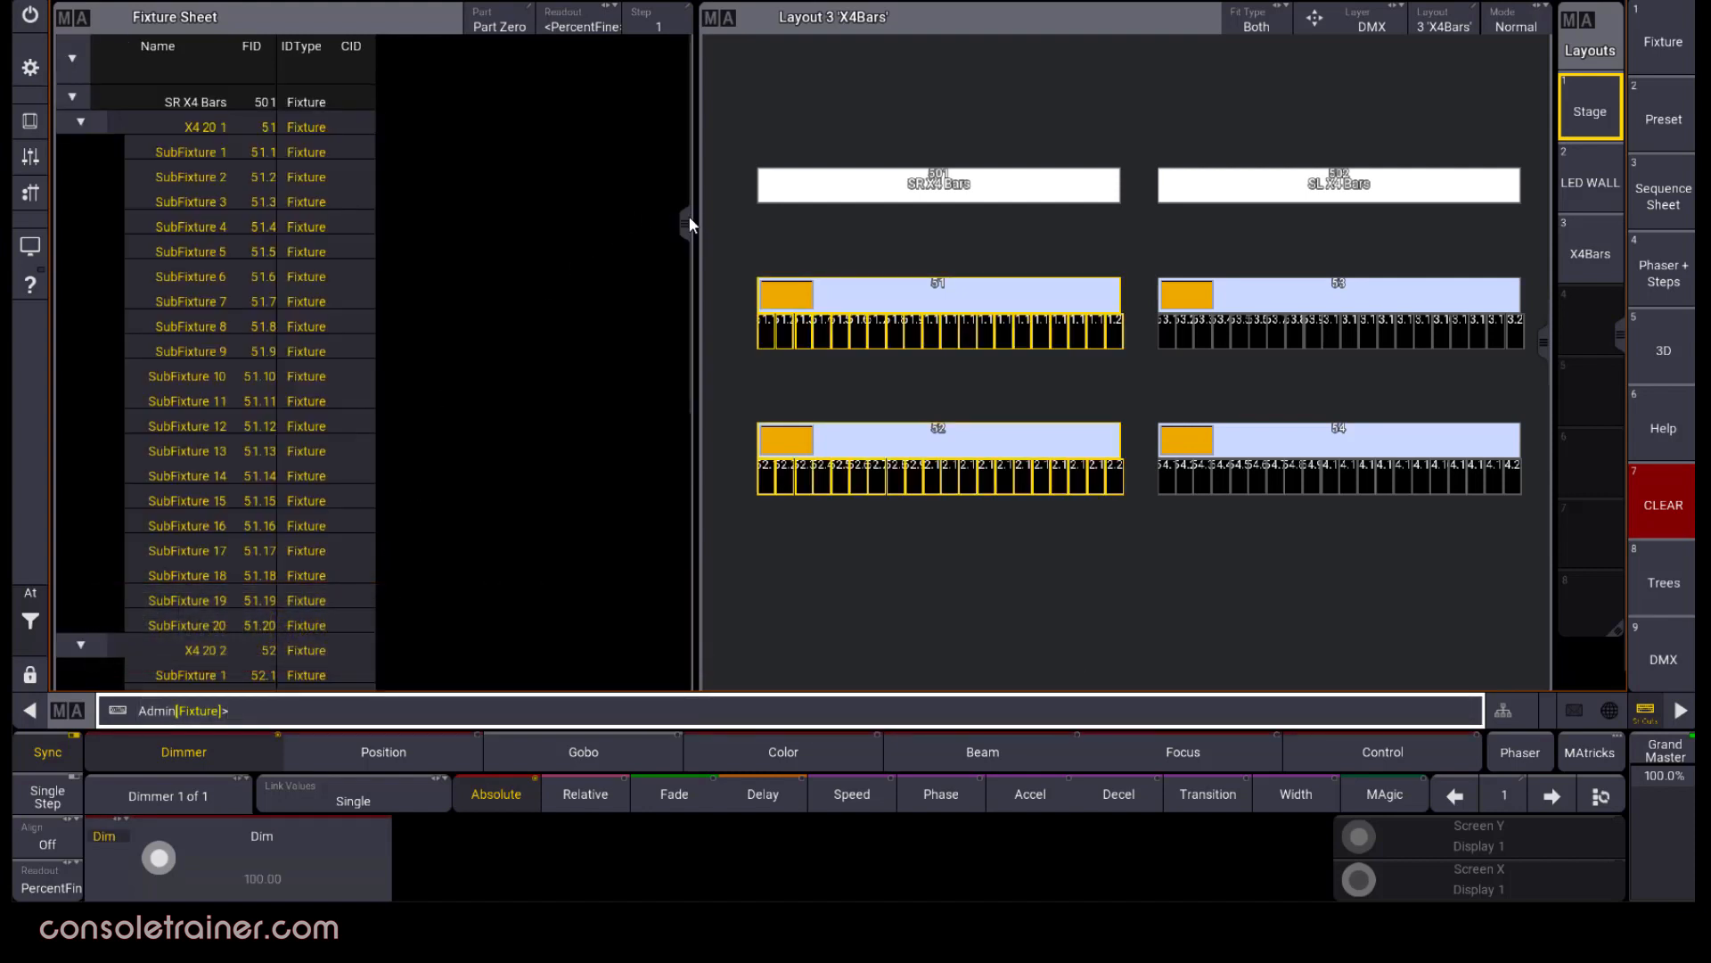
{"action": "mouse_move", "coordinate": [686, 215]}
{"action": "left_mouse_down"}
{"action": "mouse_move", "coordinate": [686, 522]}
{"action": "mouse_move", "coordinate": [692, 232]}
{"action": "left_mouse_up"}
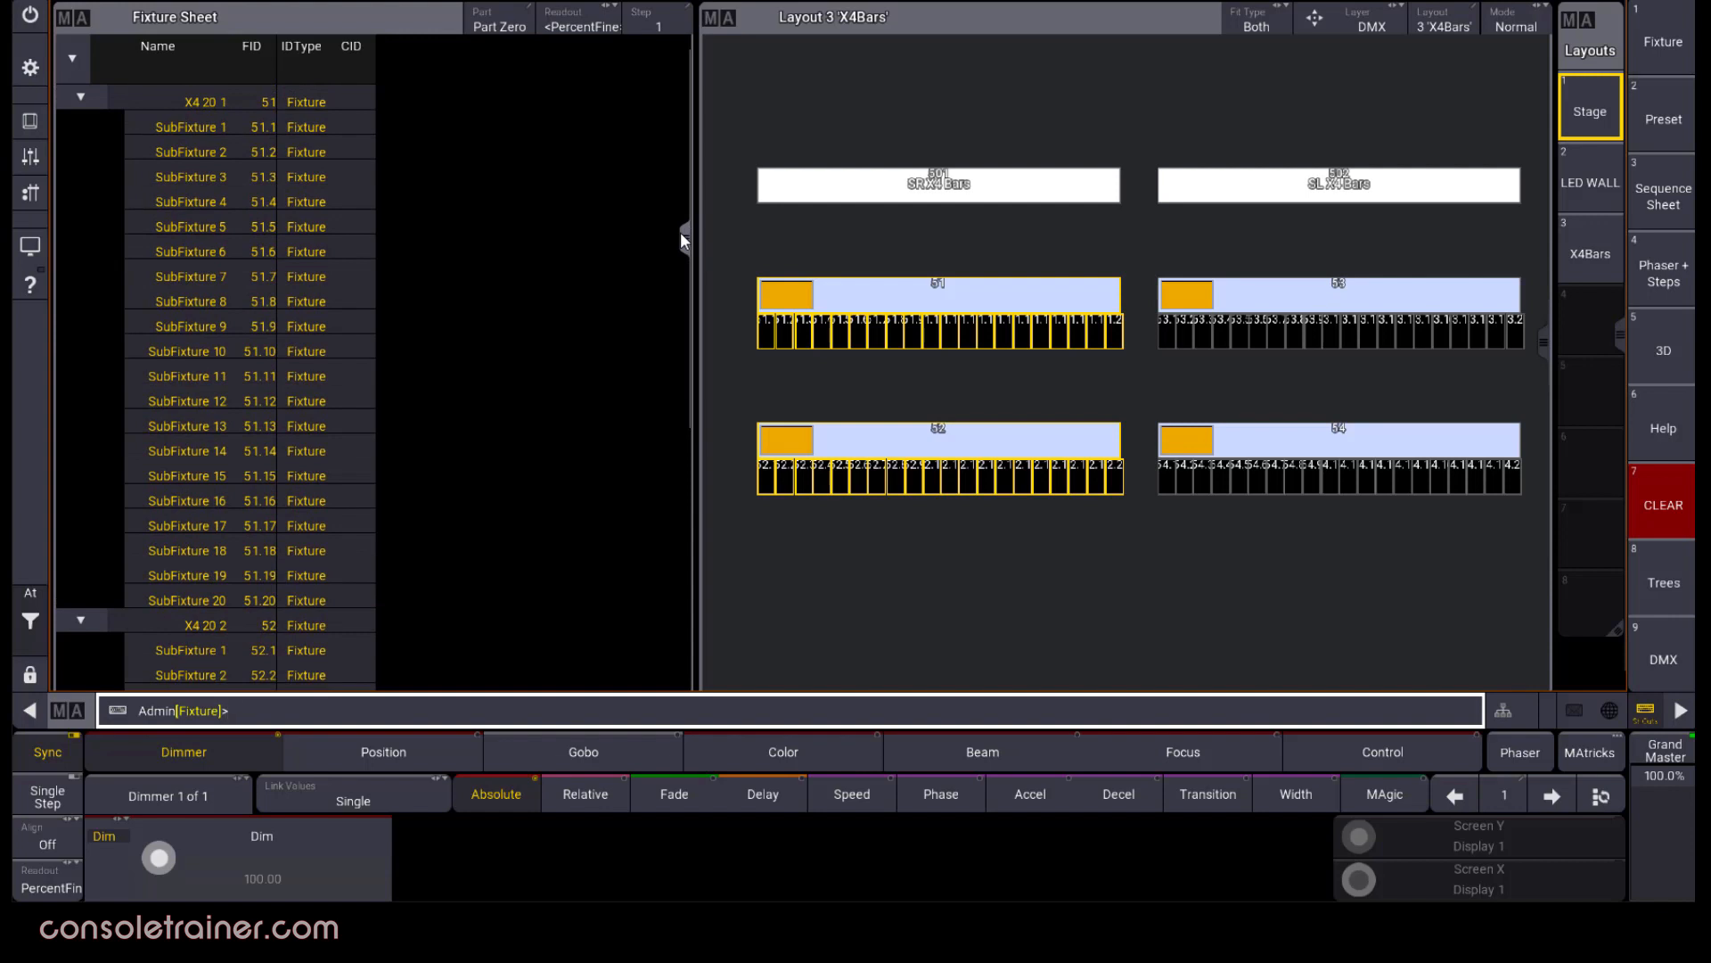
Clear the selection and try to select a range of fixtures with their subfixtures by entering "51. Thru 53." in the command line
{"action": "left_click", "coordinate": [29, 617]}
{"action": "left_click", "coordinate": [134, 660]}
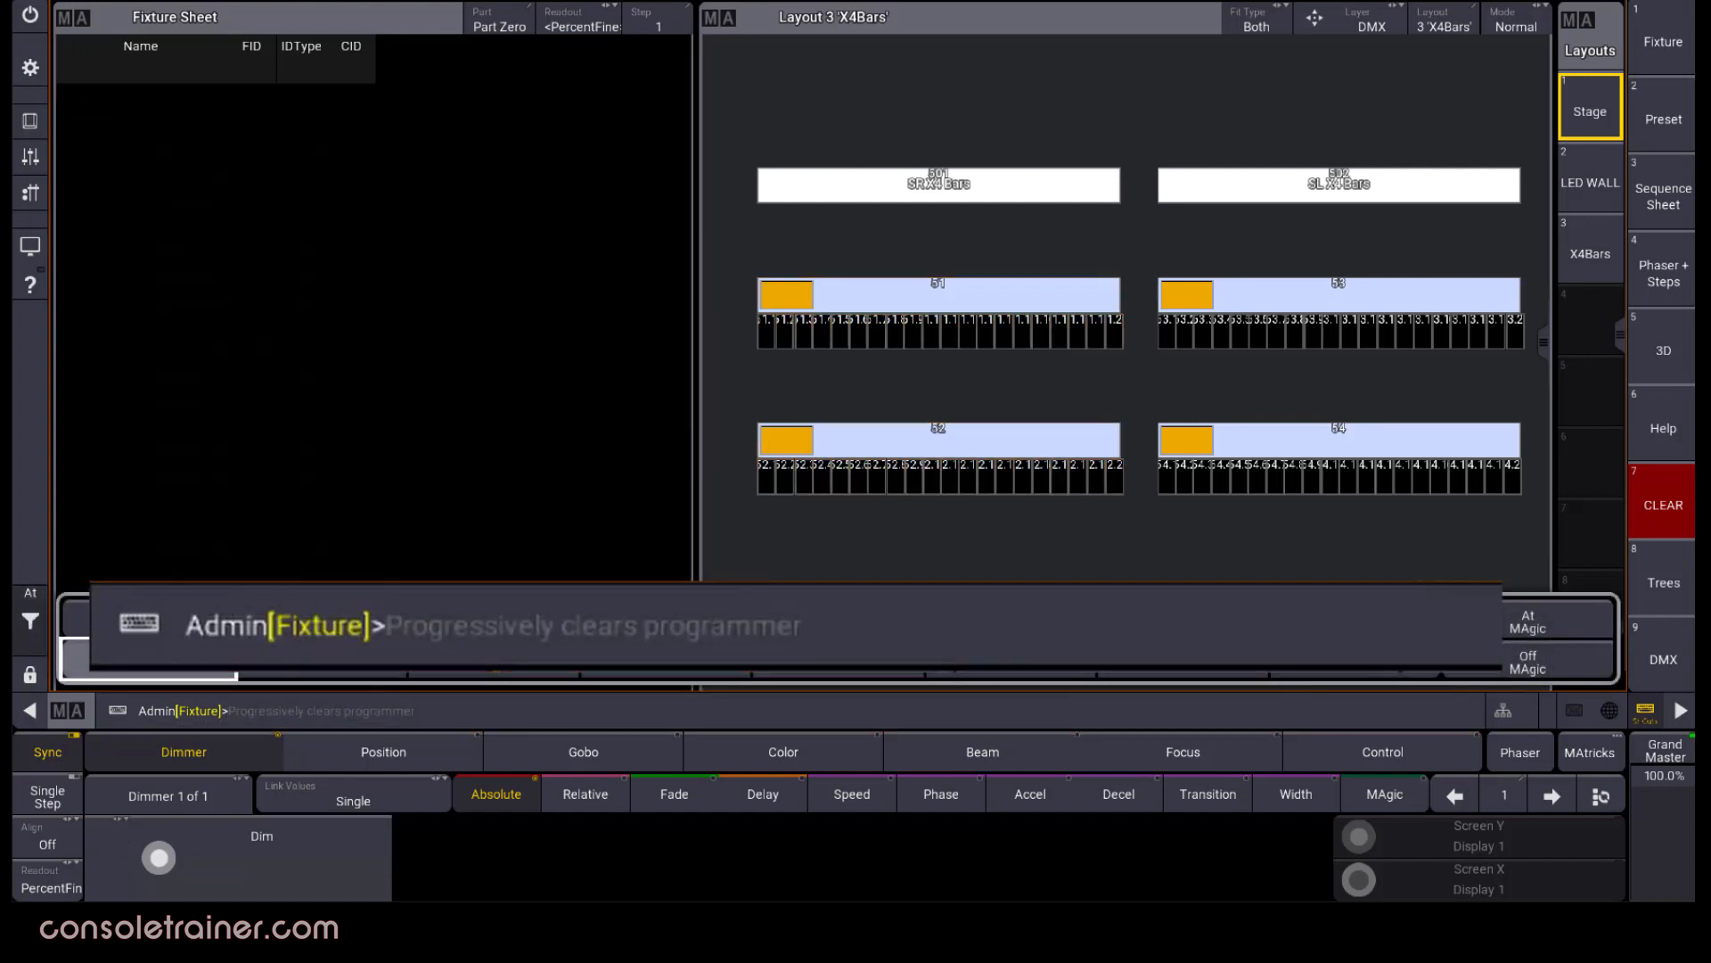
{"action": "type", "text": "5"}
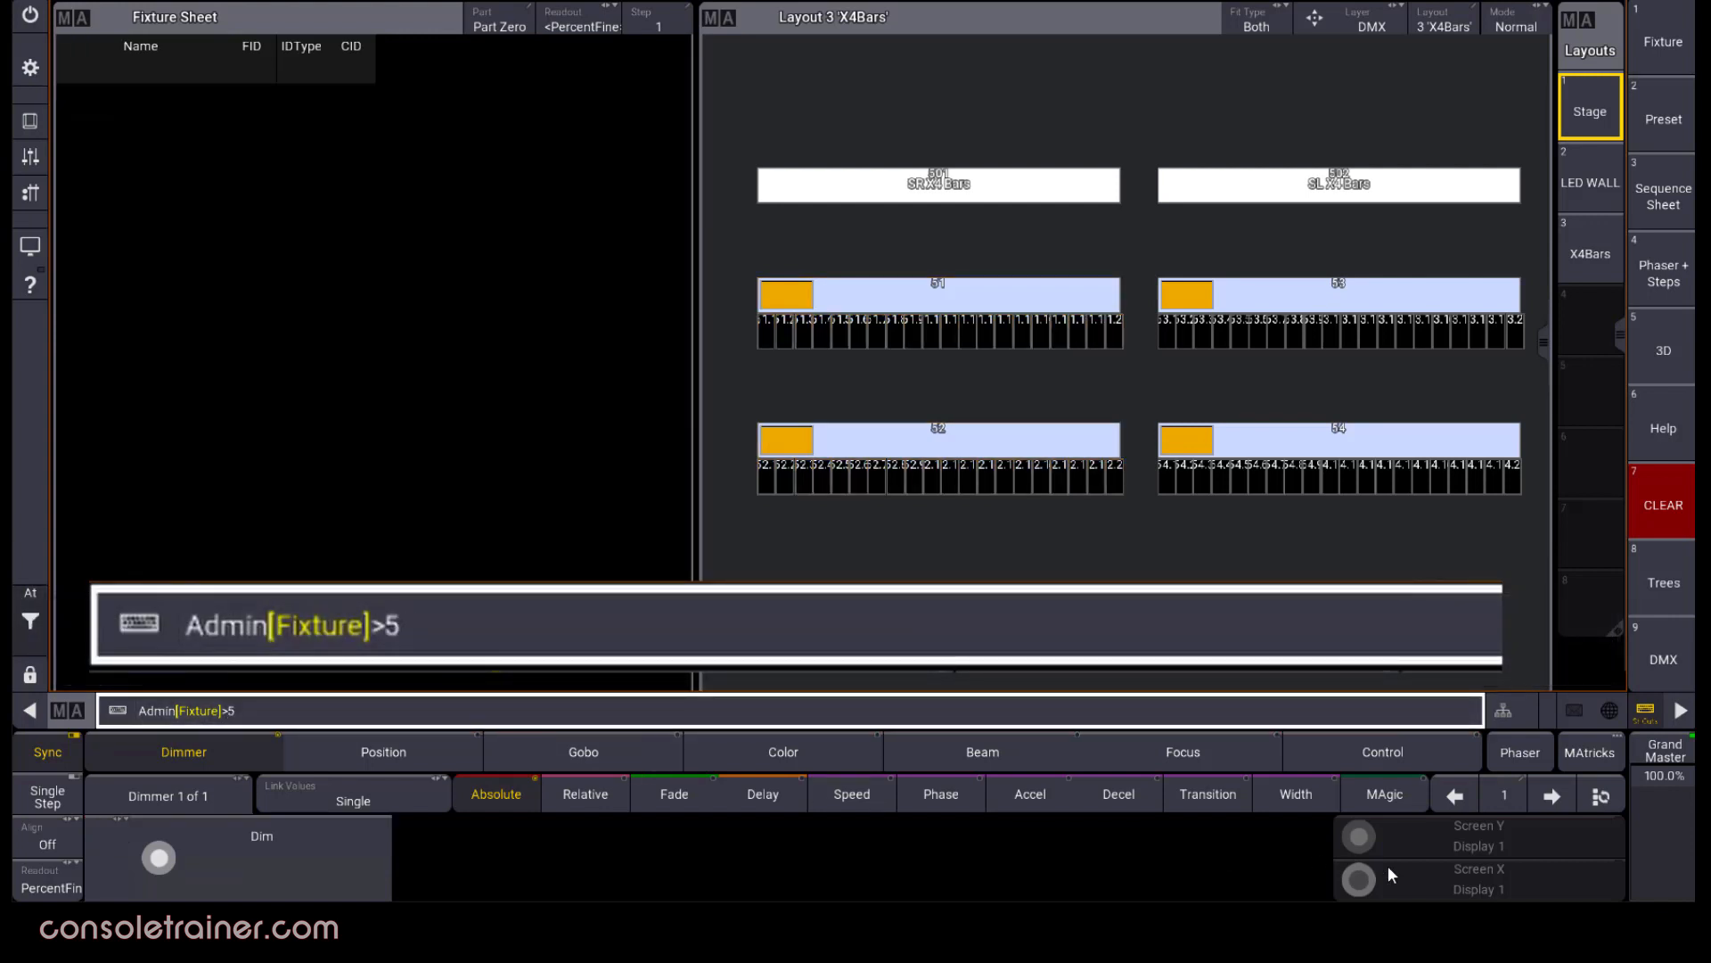
{"action": "type", "text": "1. Thru 53."}
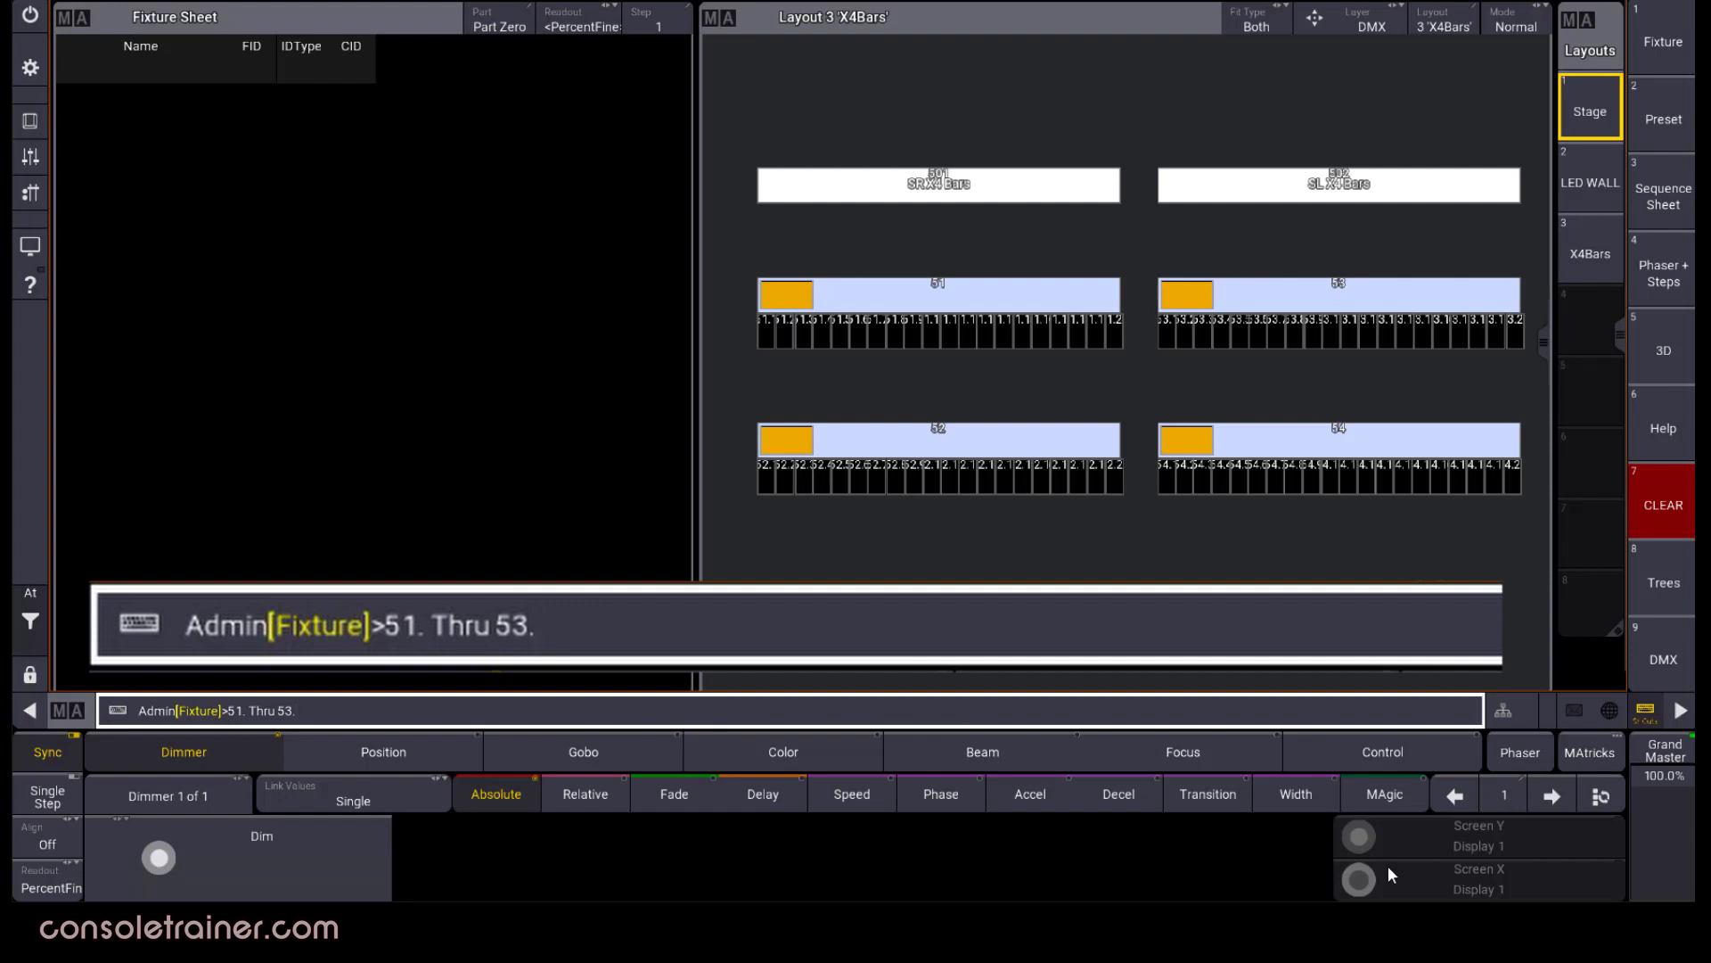
{"action": "key", "text": "Return"}
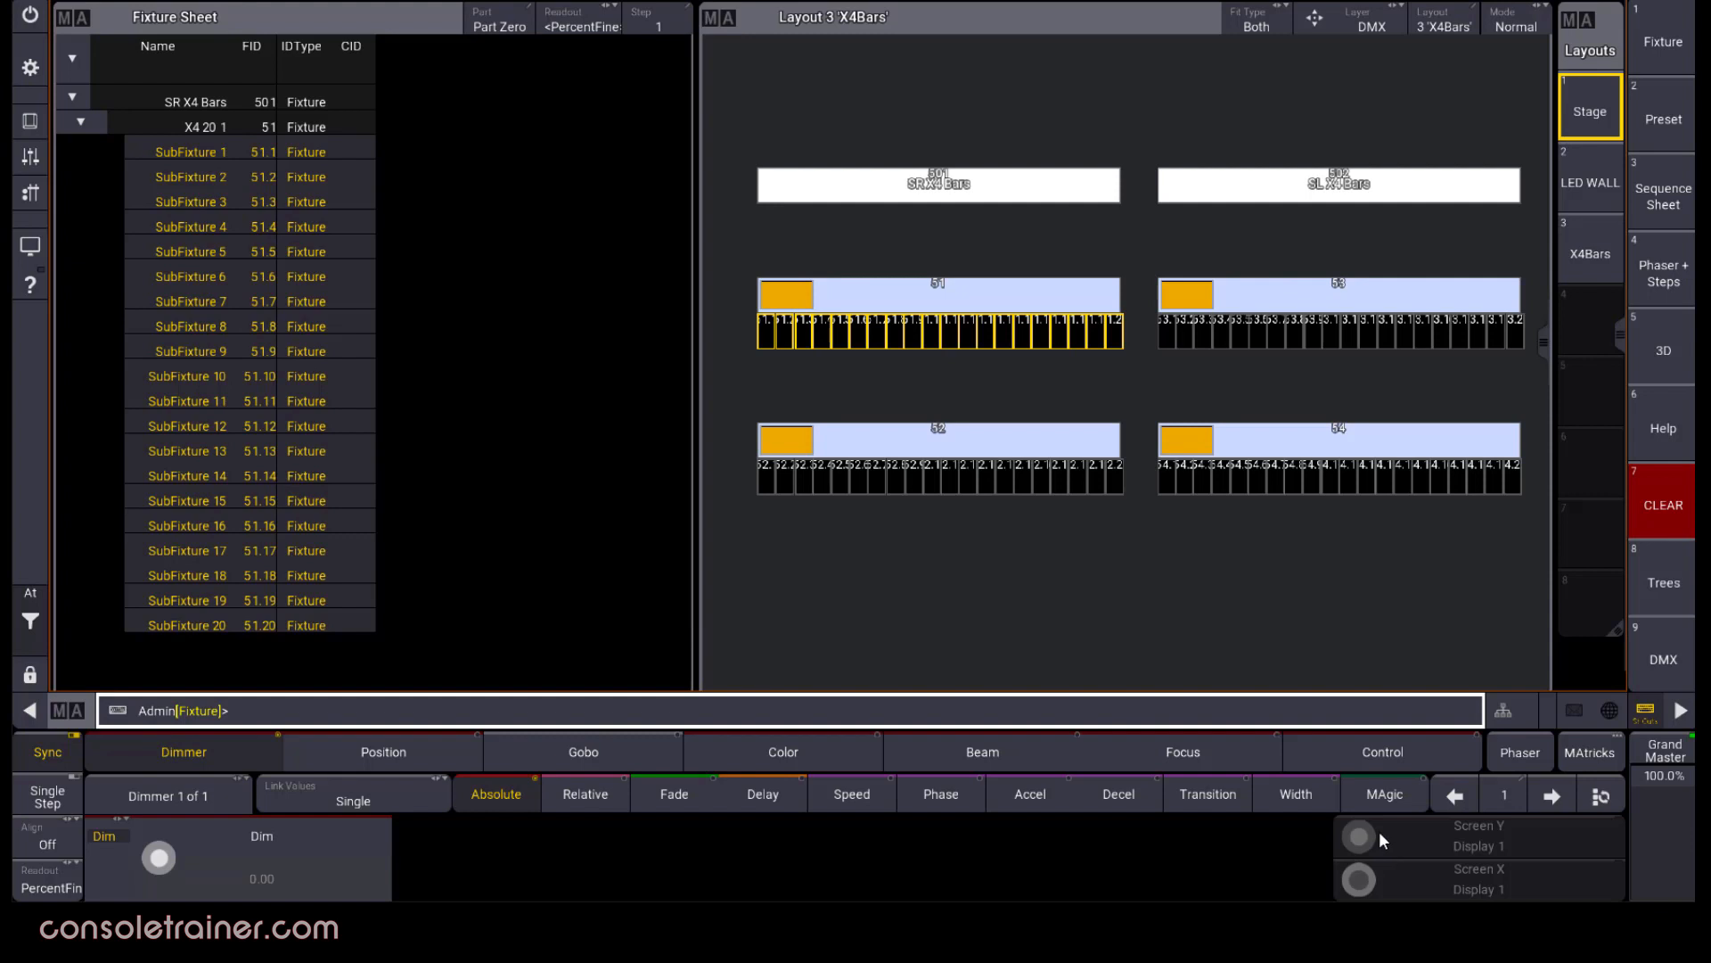
Clear the selection and enter "51 Thru 53." to select fixtures 51 through 53 including all their subfixtures
{"action": "left_click", "coordinate": [31, 615]}
{"action": "left_click", "coordinate": [89, 657]}
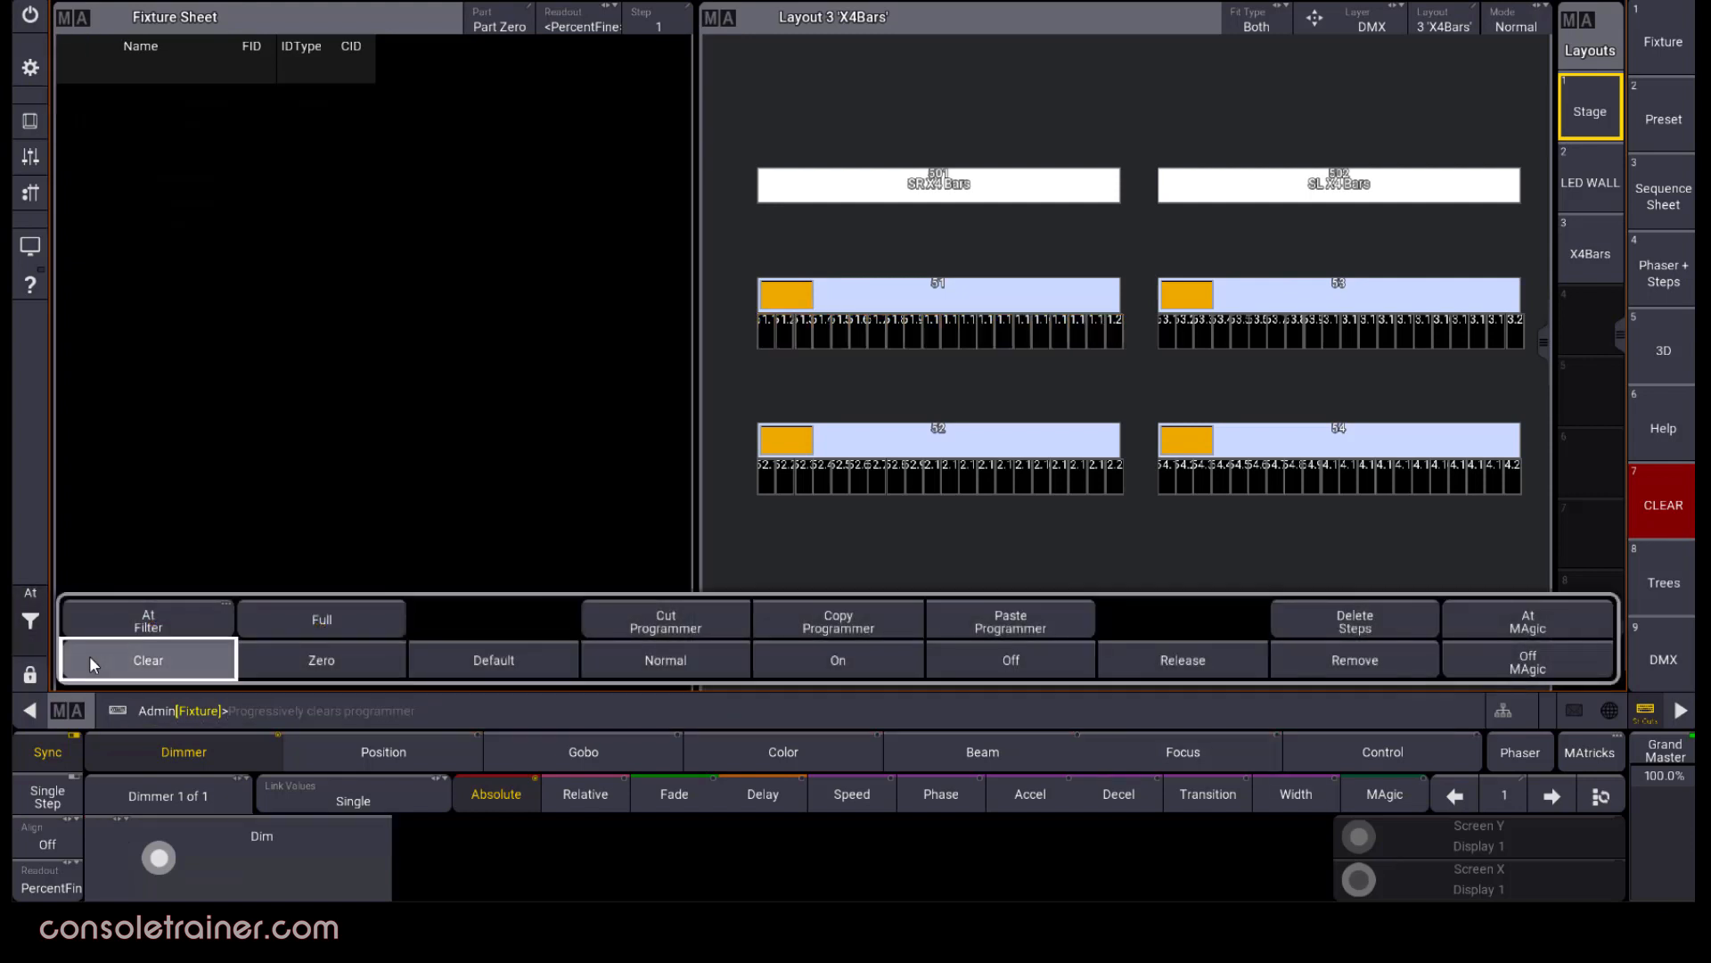
{"action": "left_click", "coordinate": [344, 721]}
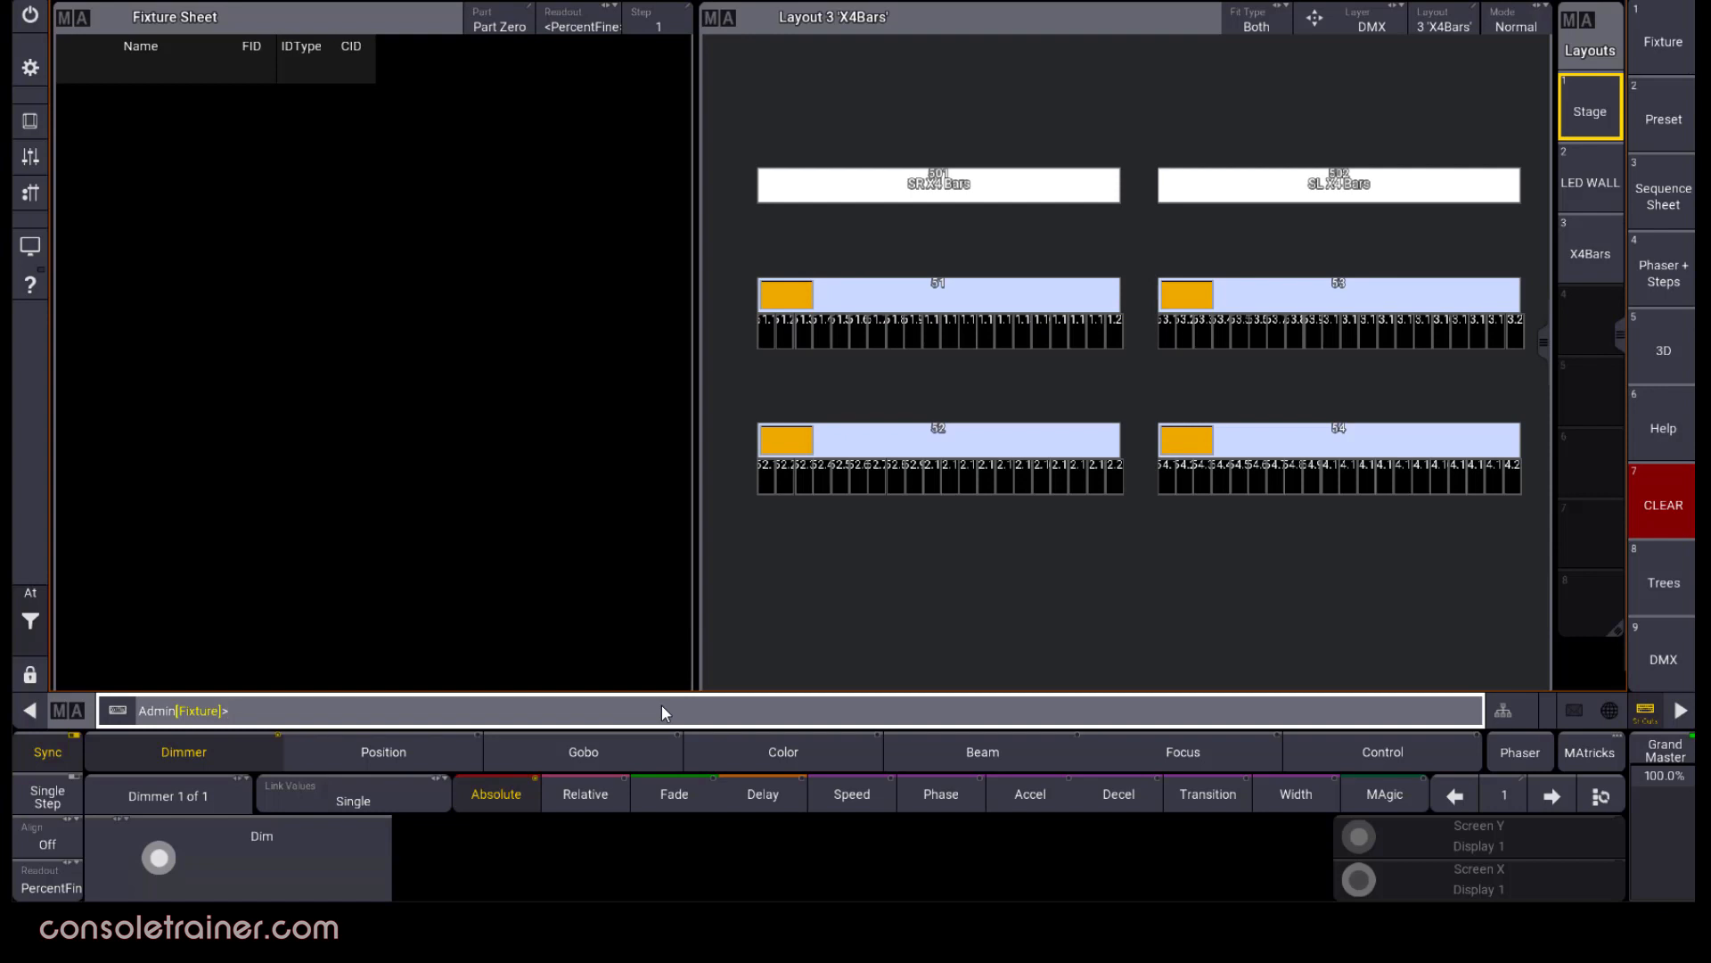
{"action": "type", "text": "51"}
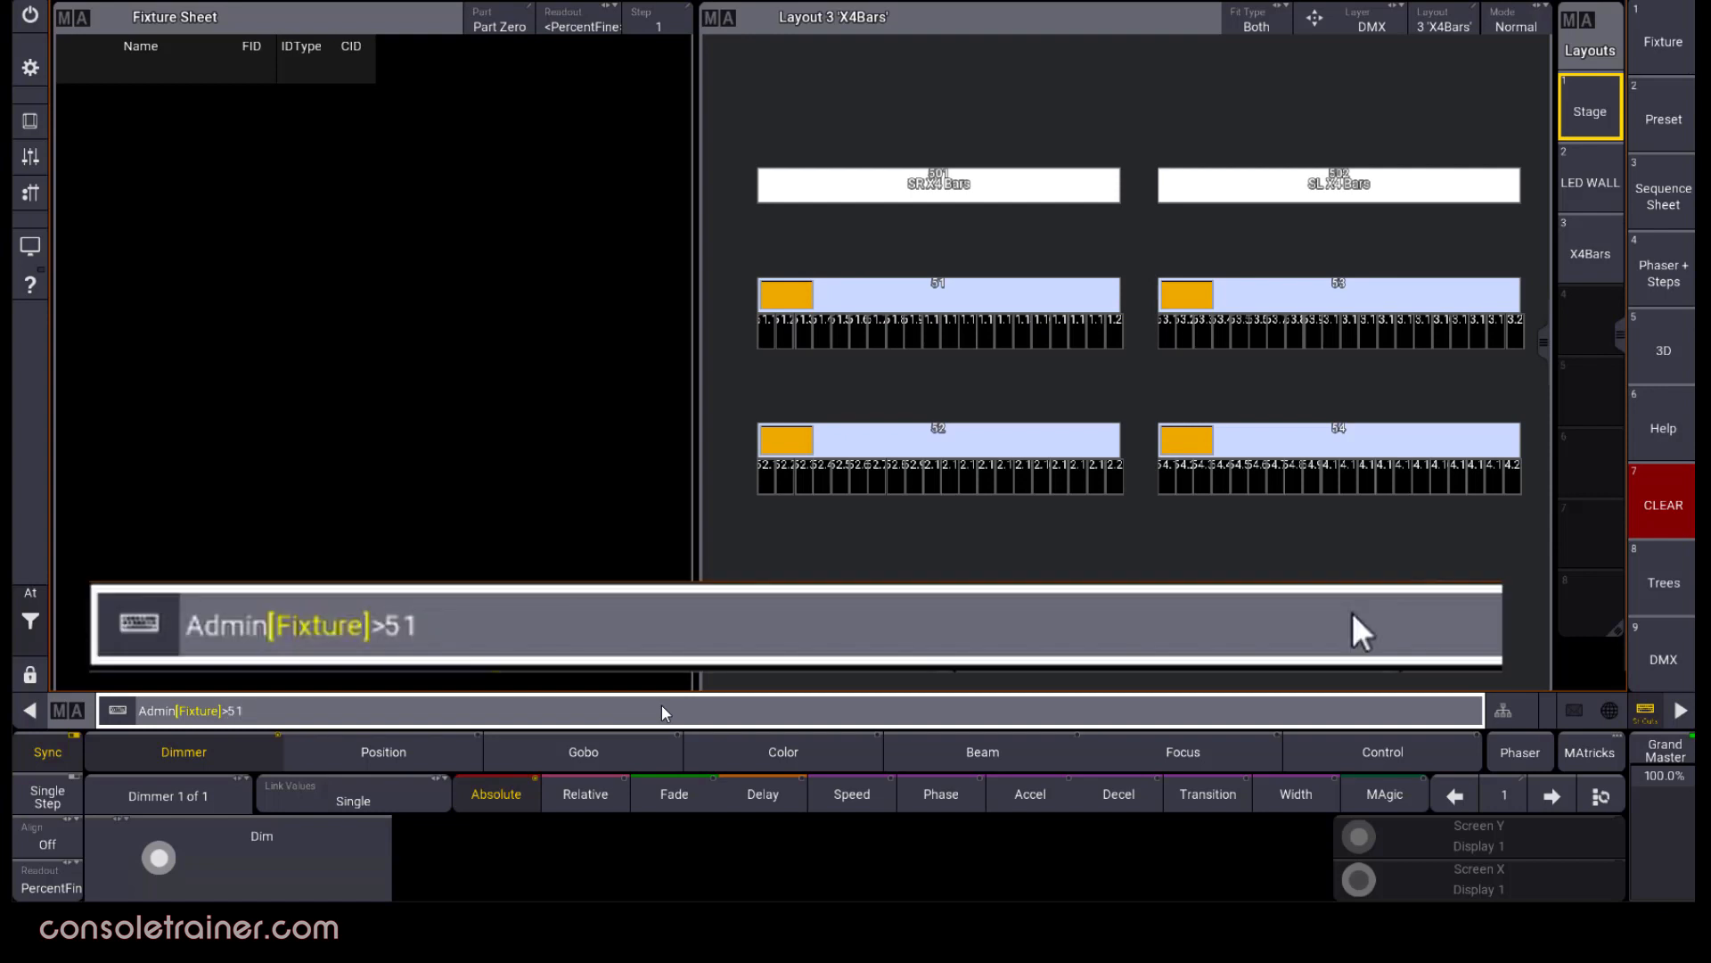
{"action": "type", "text": " Thru 53."}
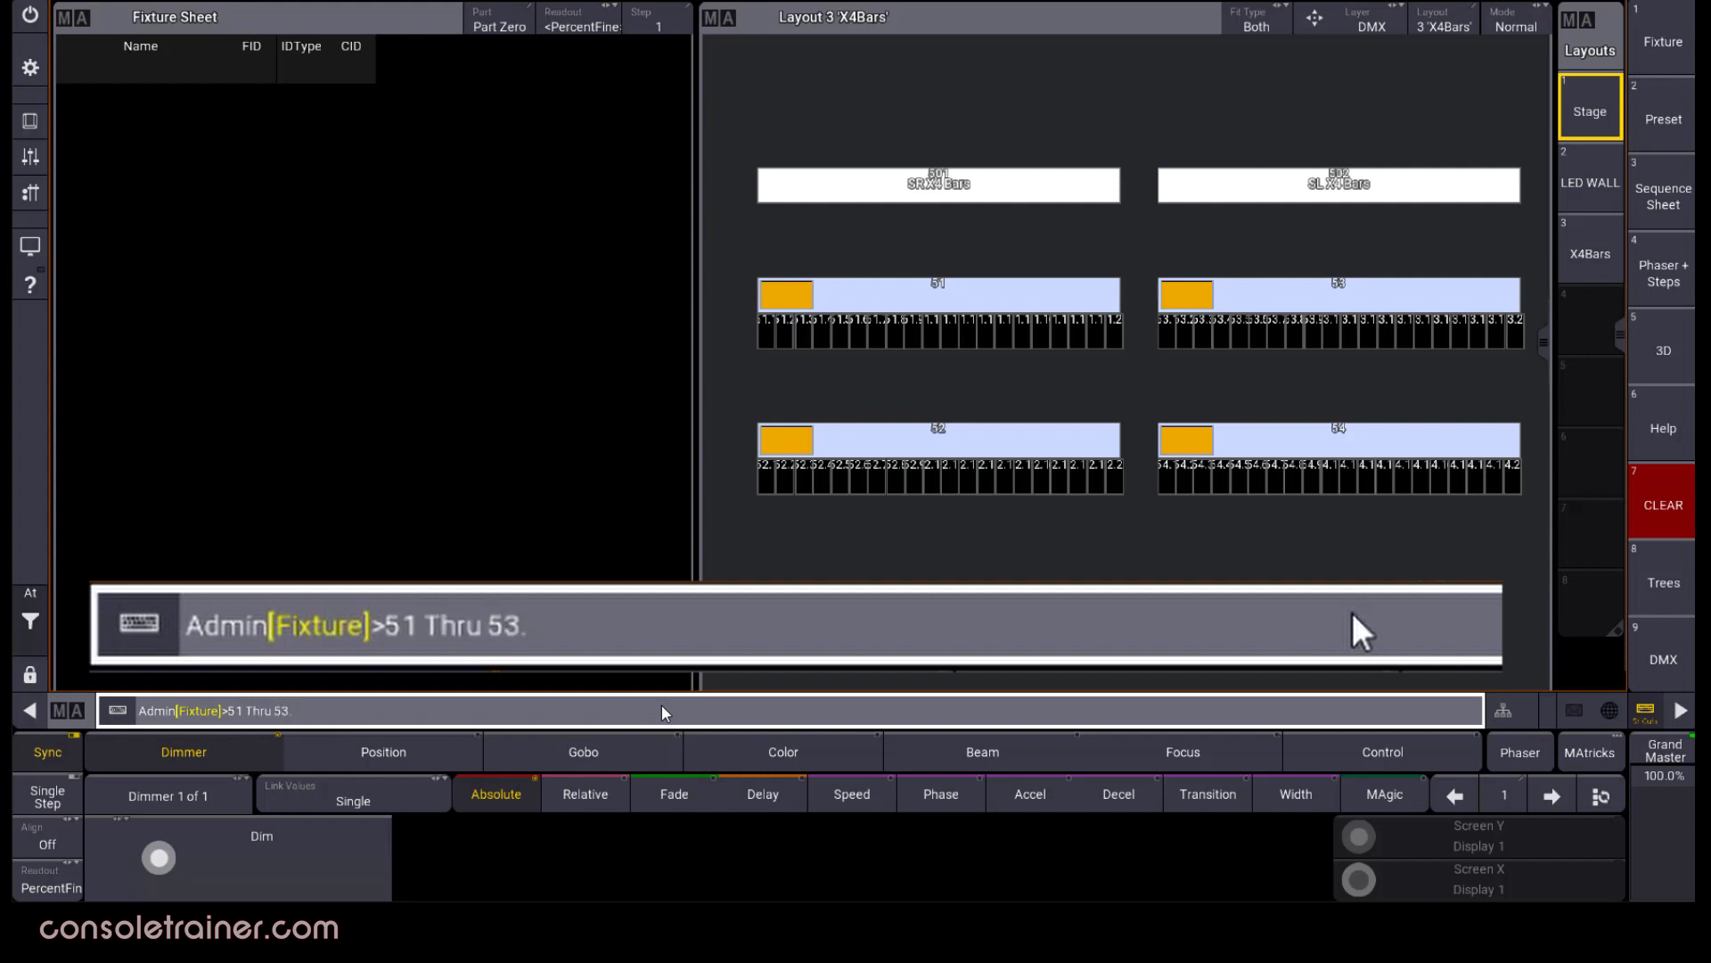
{"action": "key", "text": "Return"}
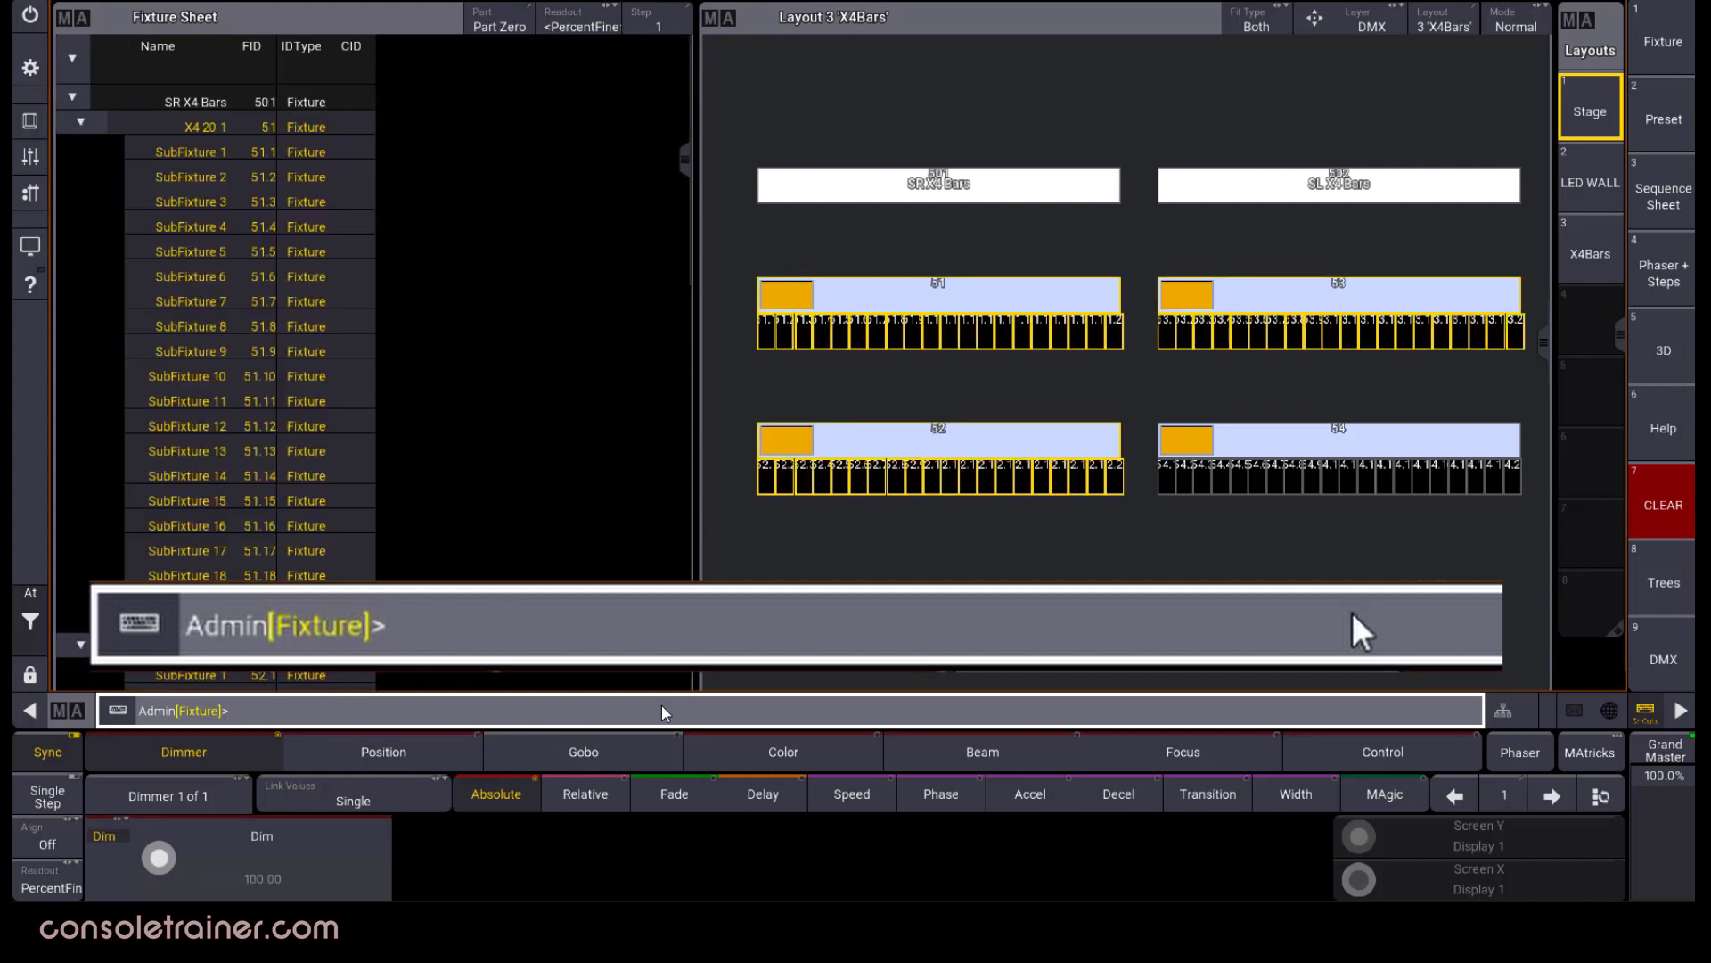
{"action": "left_click_drag", "start_coordinate": [688, 162], "coordinate": [670, 201]}
Clear the selection and select only subfixture 51.1 from the command line
{"action": "left_click", "coordinate": [31, 592]}
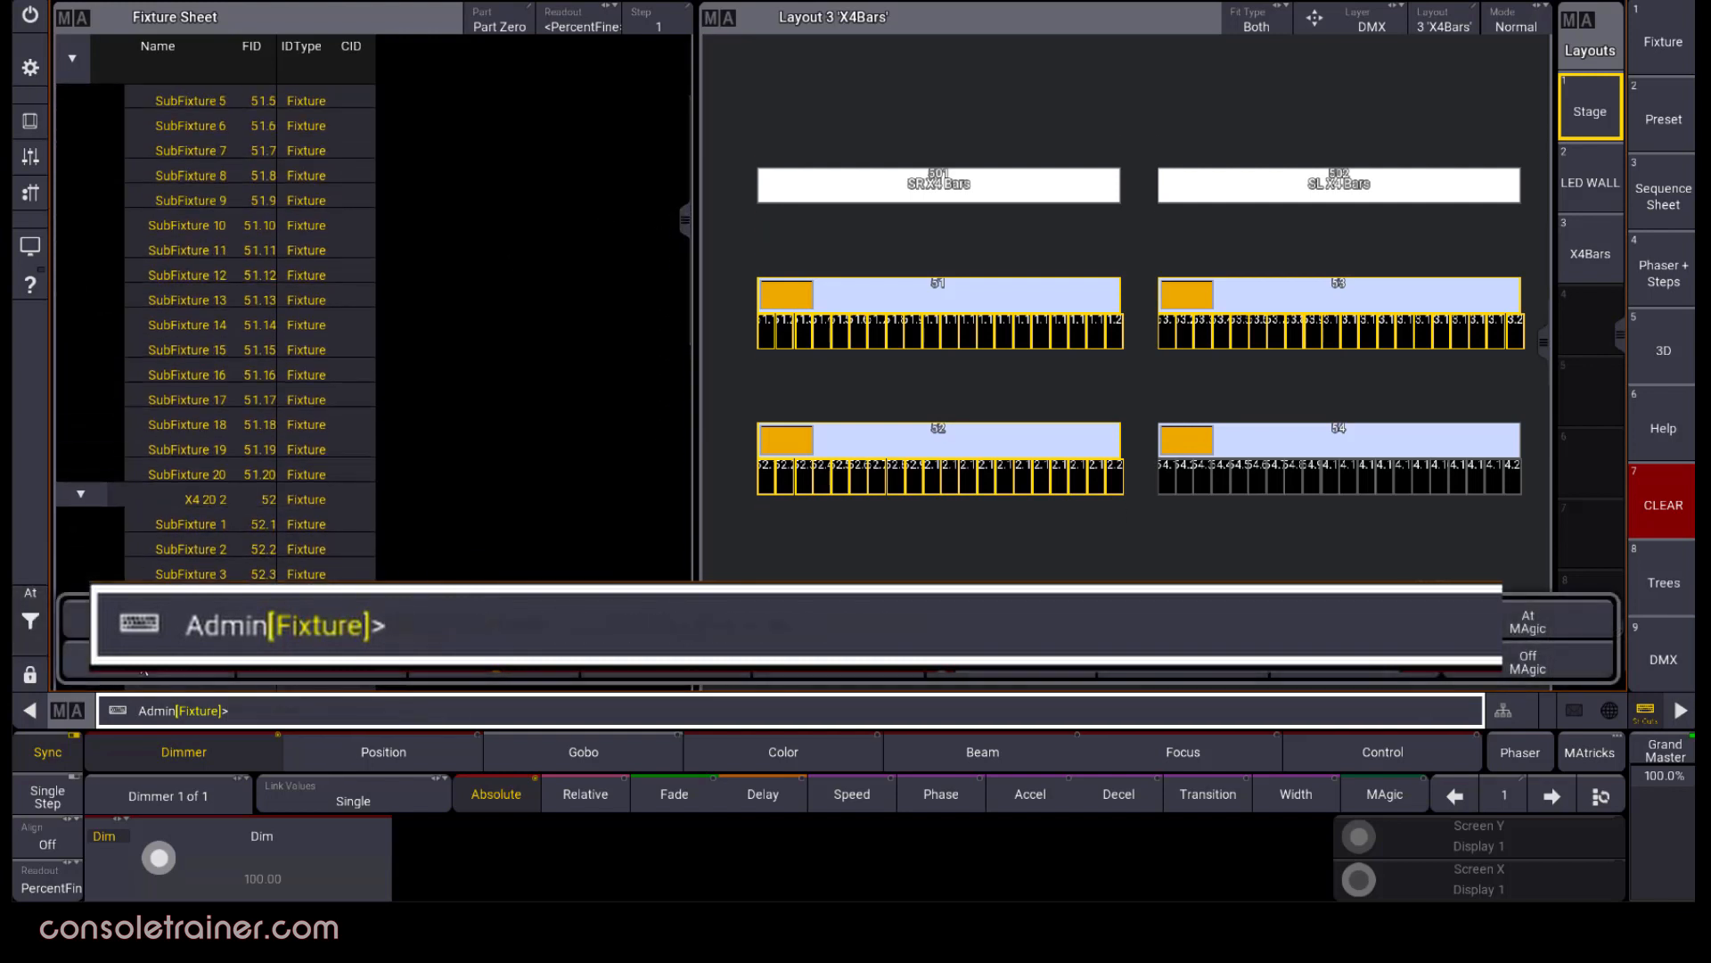
{"action": "left_click", "coordinate": [207, 678]}
{"action": "type", "text": "51.1"}
{"action": "key", "text": "Return"}
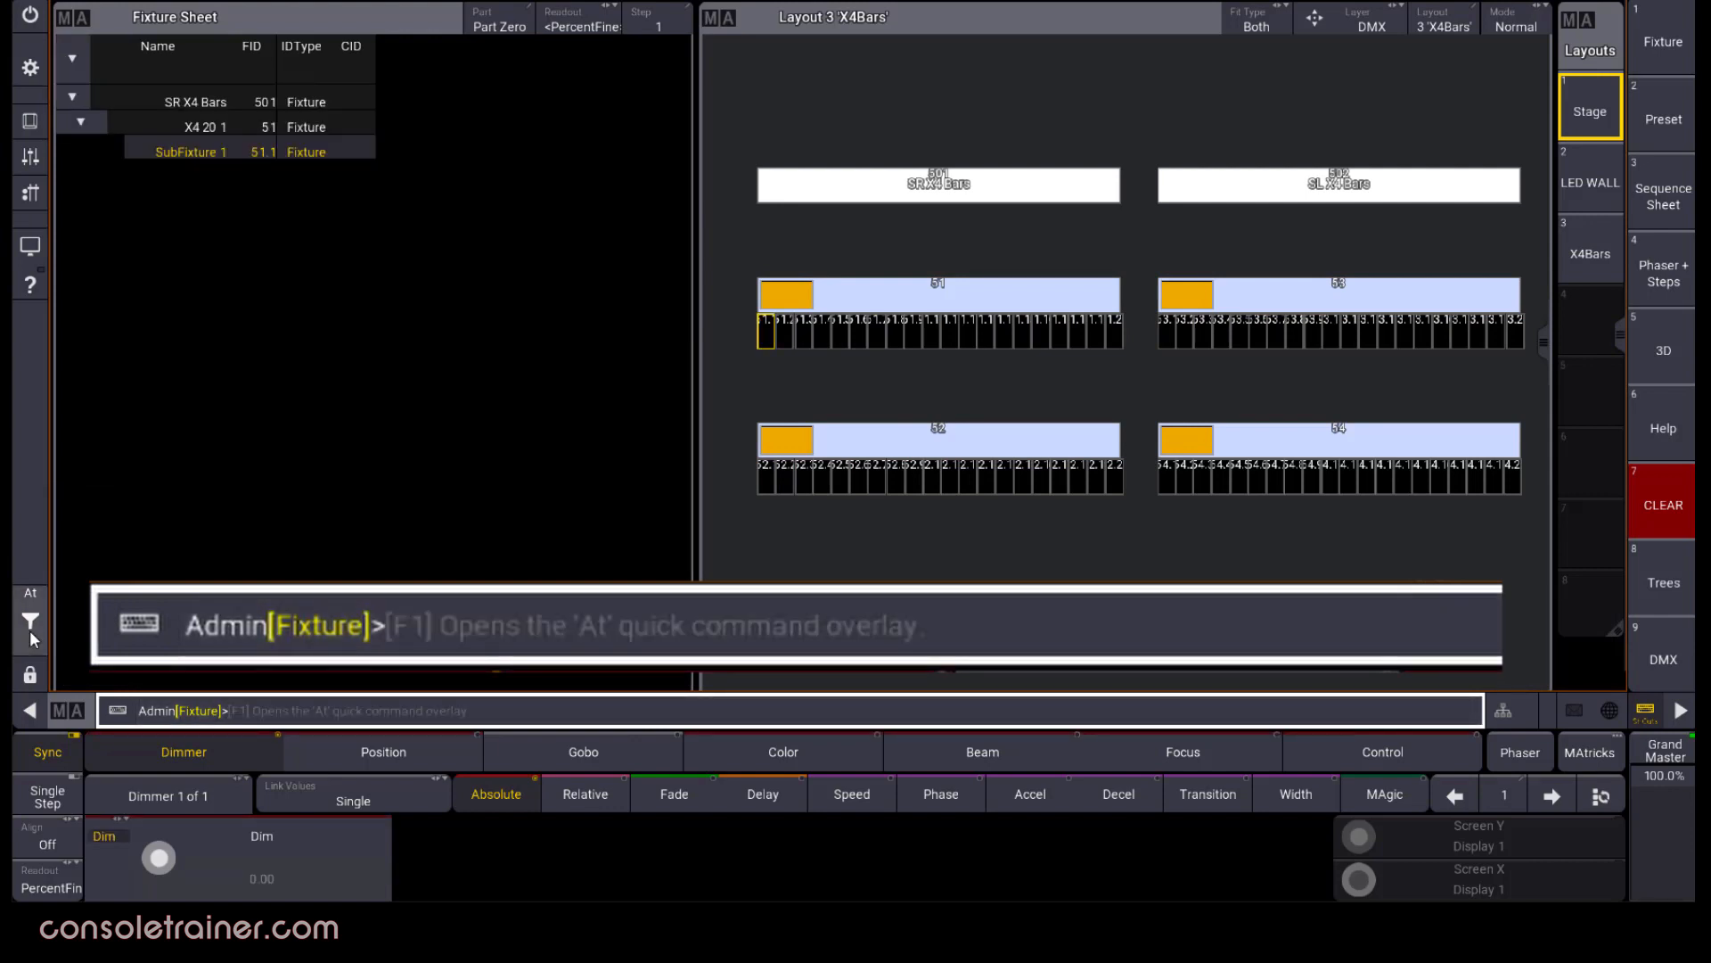
Clear the selection and select subfixtures 1 through 5 of fixture 51 with the command 51.1 Thru 5
{"action": "left_click", "coordinate": [30, 596]}
{"action": "left_click", "coordinate": [173, 673]}
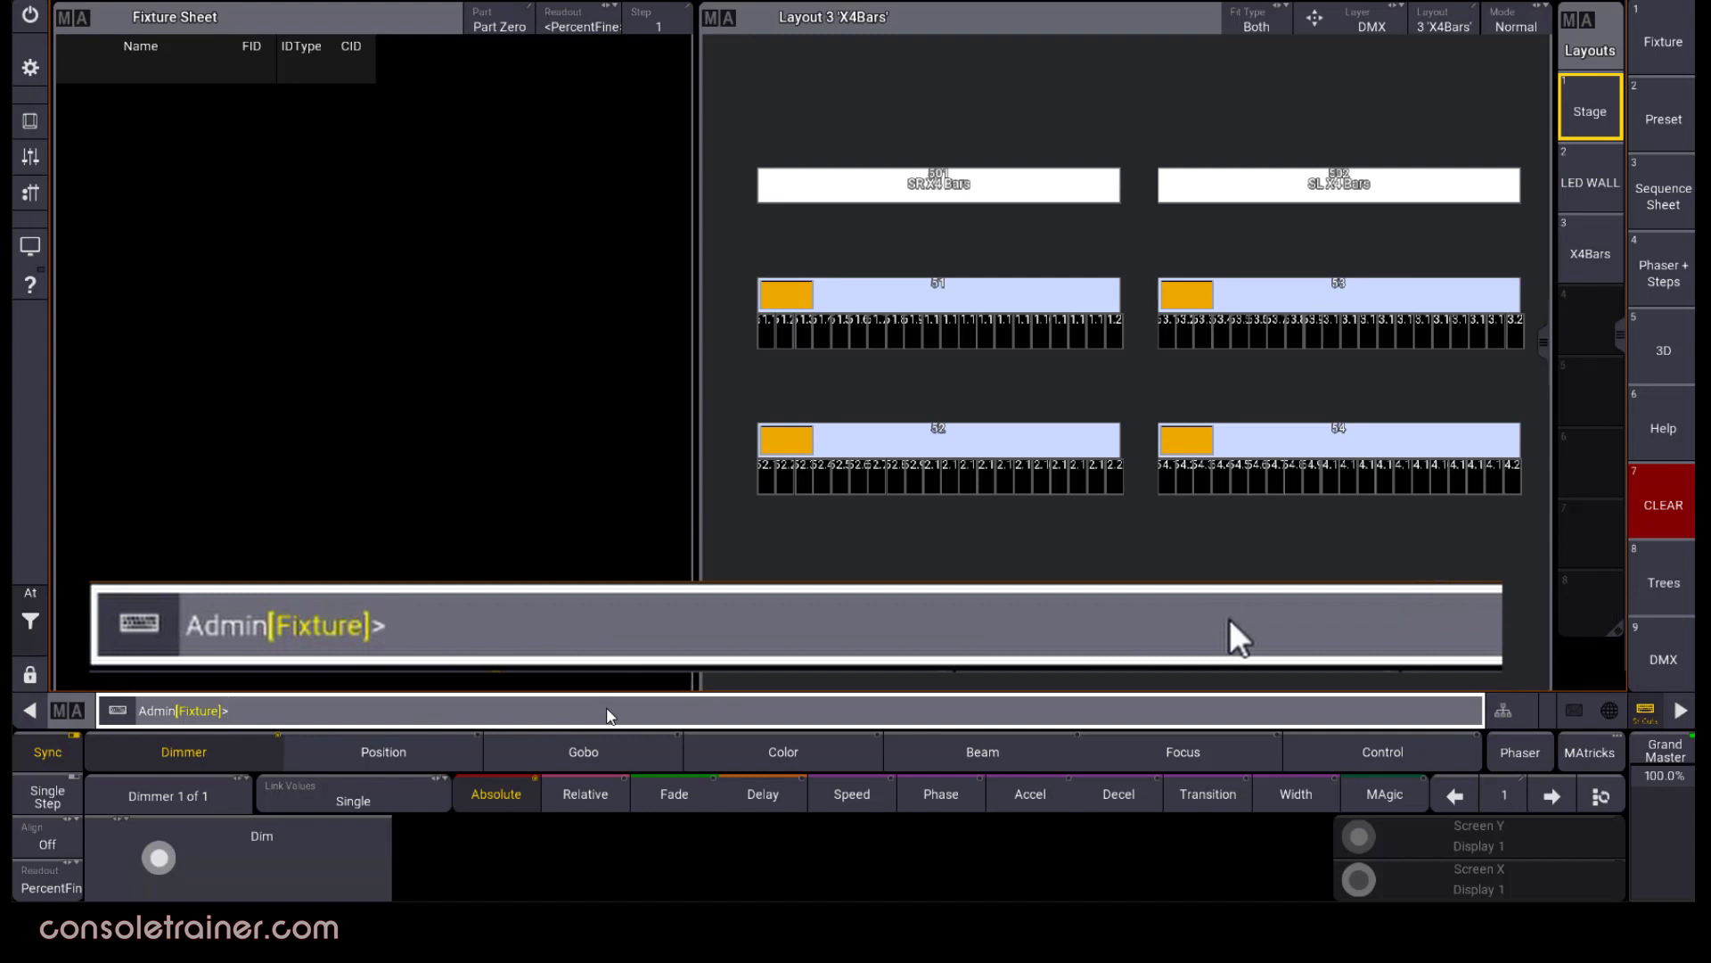
{"action": "type", "text": "51.1 Thru 5"}
{"action": "key", "text": "Return"}
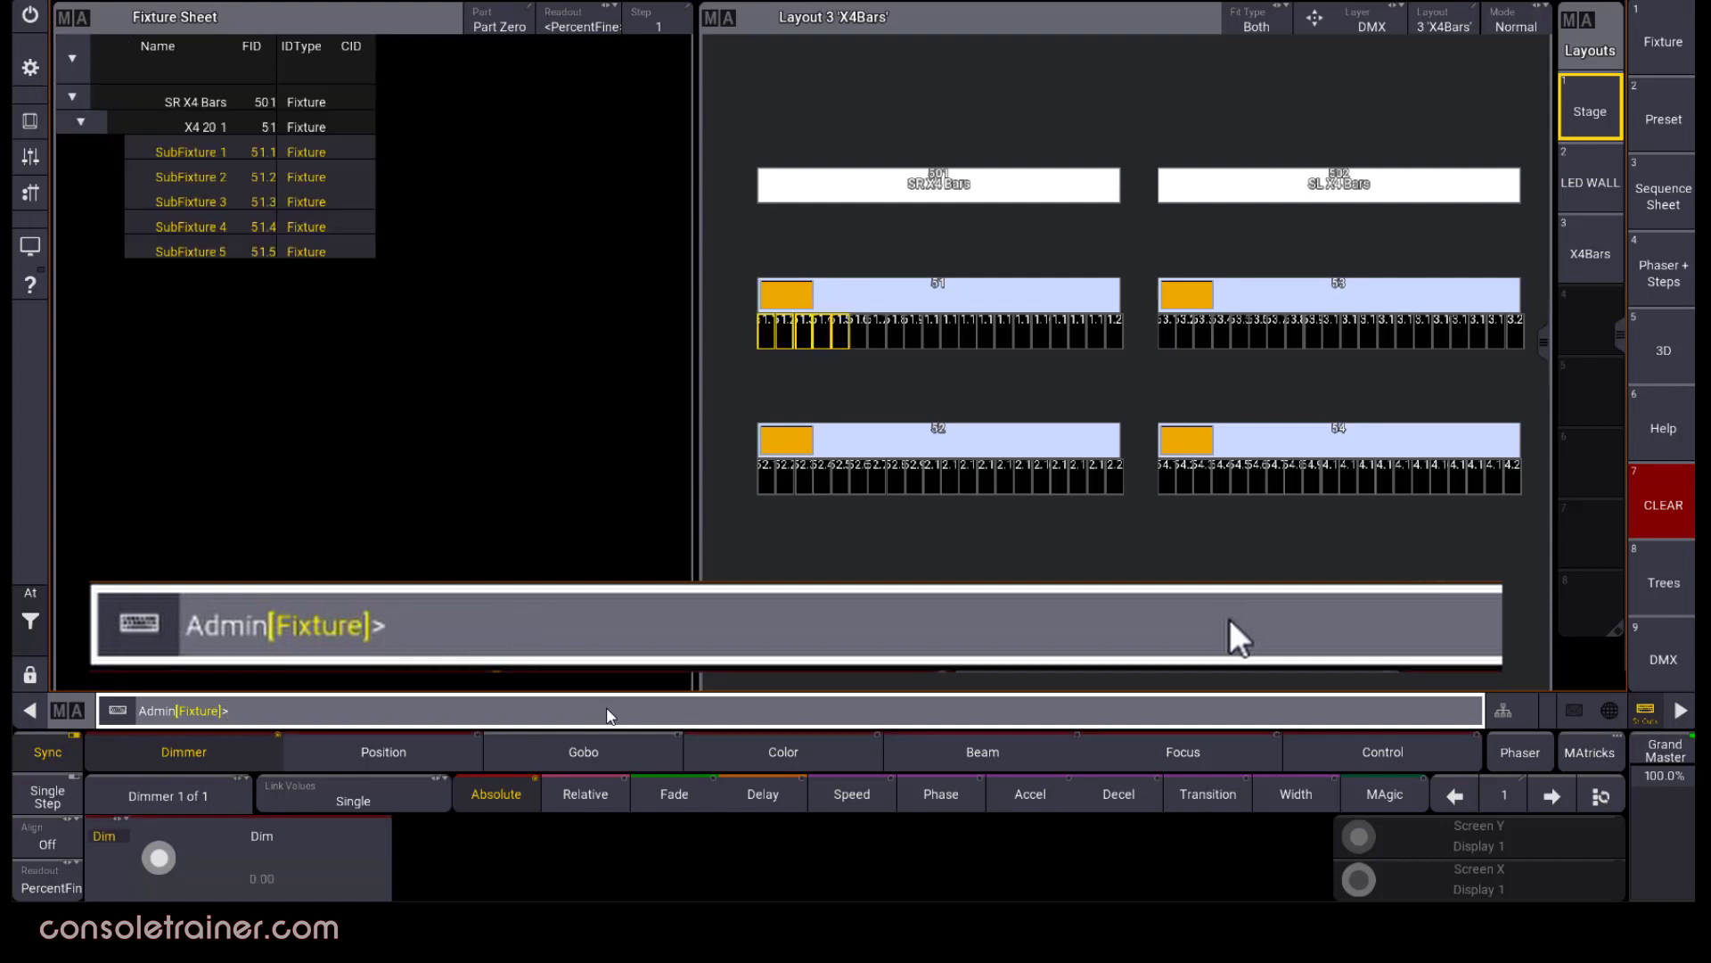
Clear the selection and enter "51 Thru 54.1 Thru 5" to select the first five subfixtures of fixtures 51 through 54
{"action": "left_click", "coordinate": [29, 615]}
{"action": "left_click", "coordinate": [209, 661]}
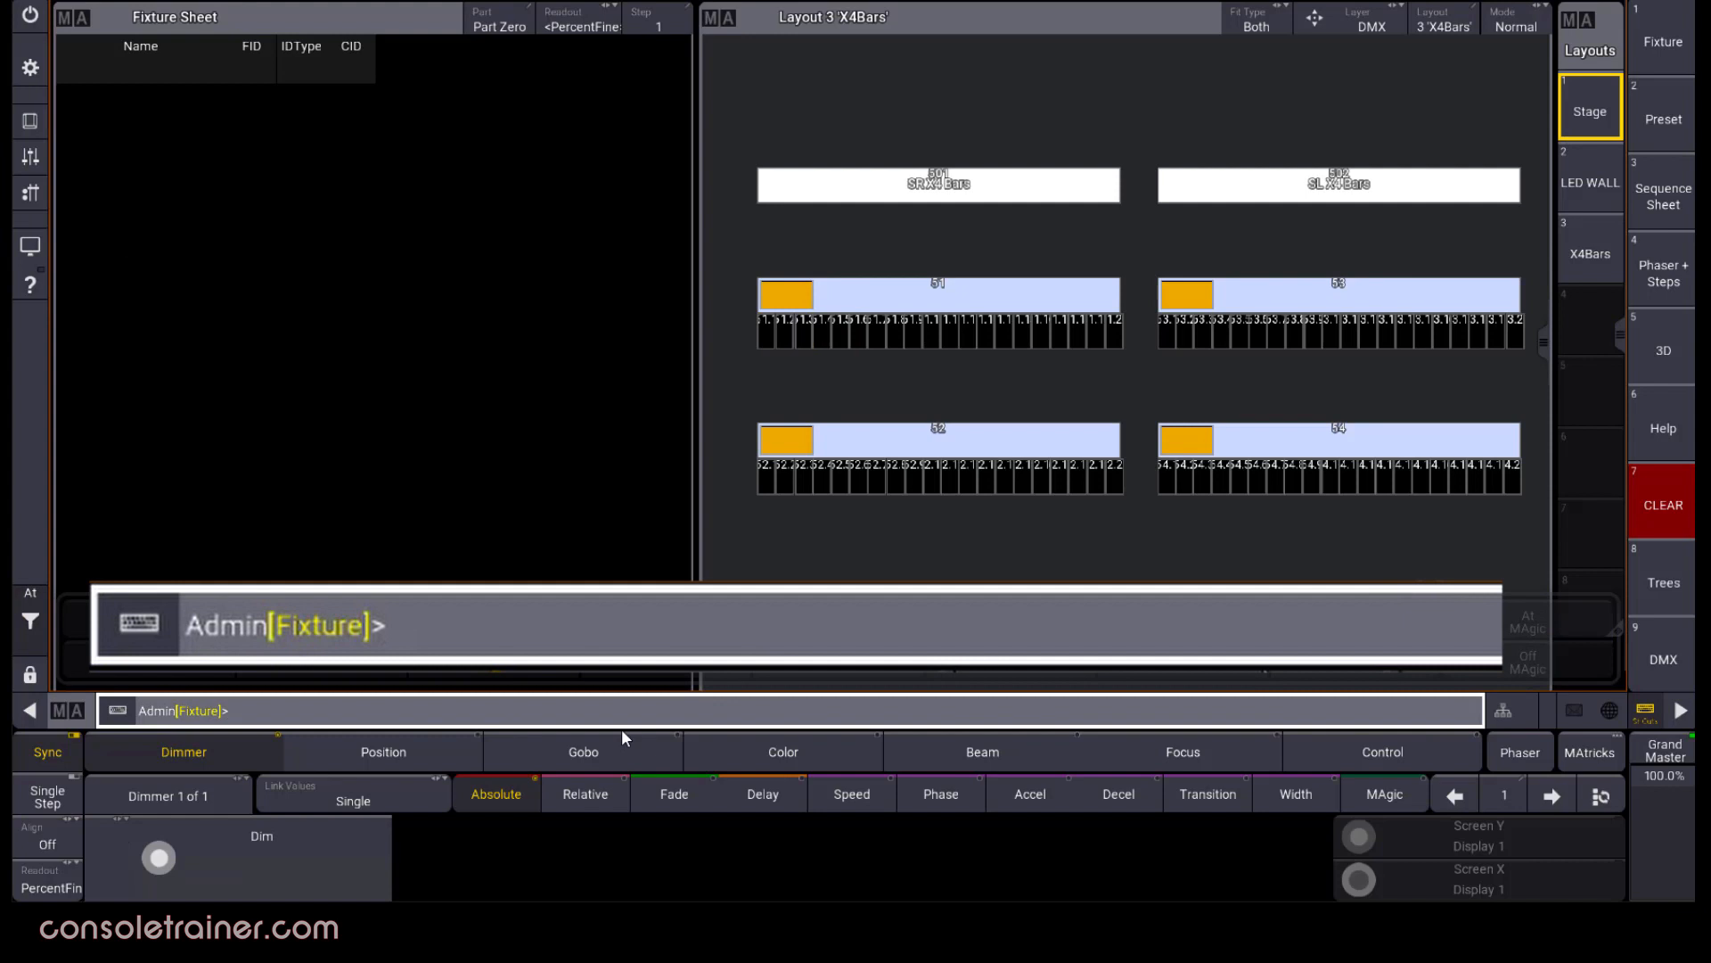
{"action": "type", "text": "51 Thru 54"}
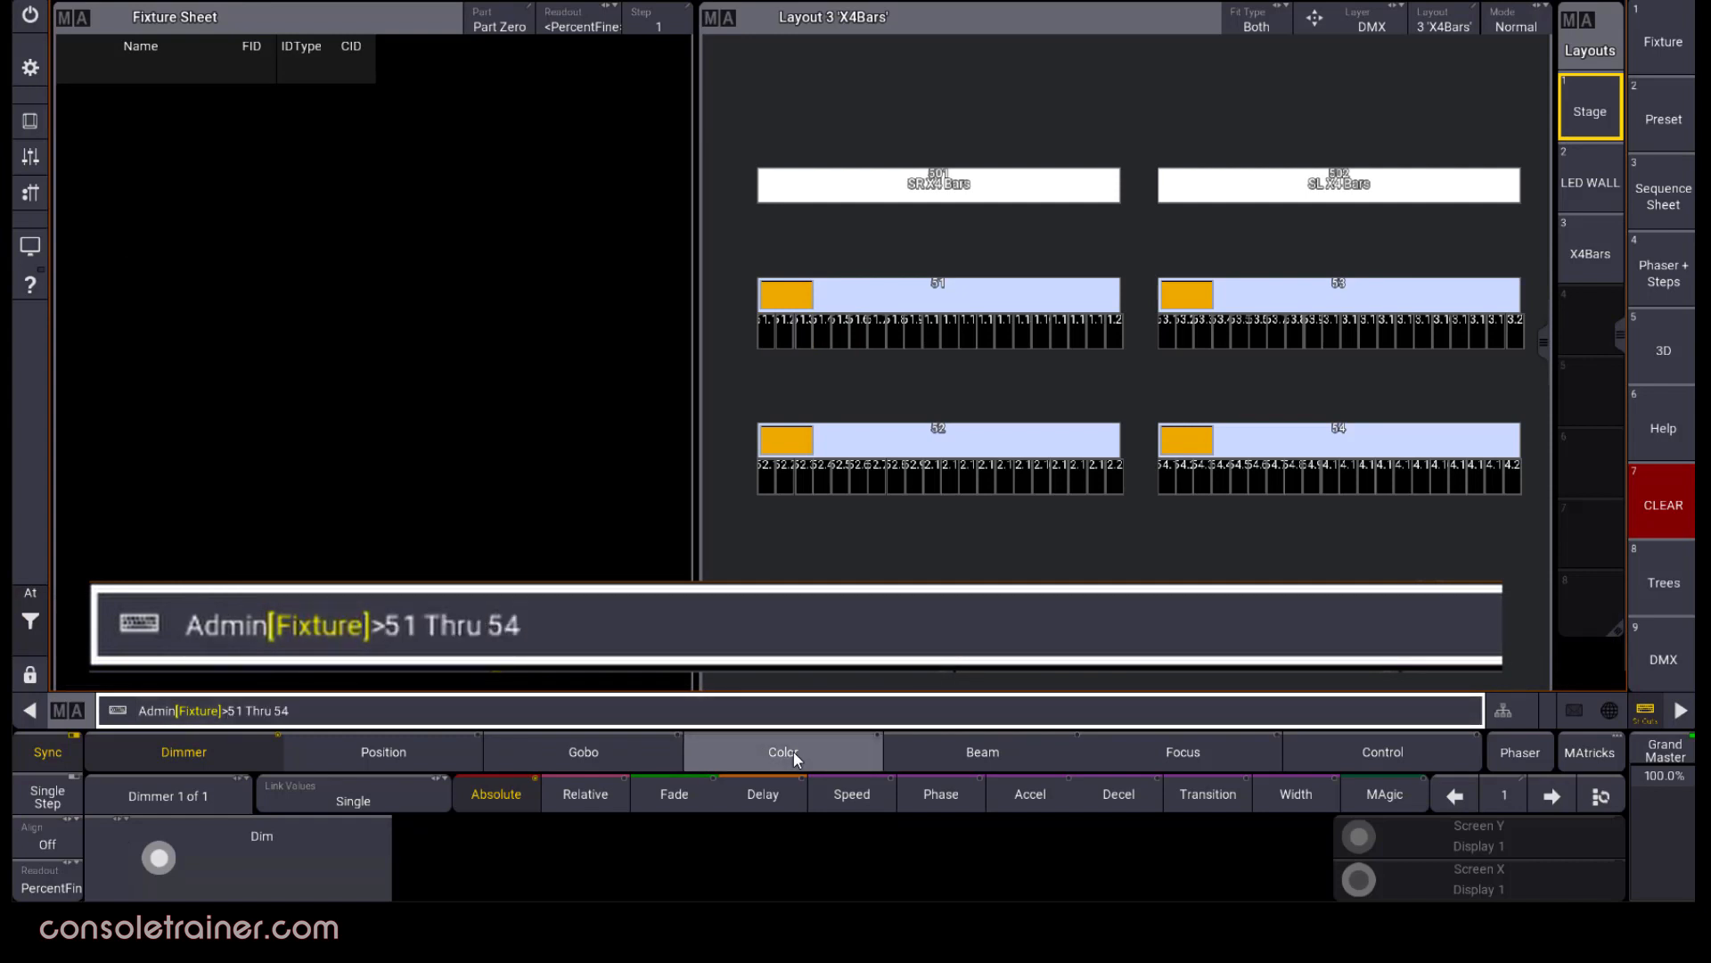
{"action": "type", "text": ".1 Thru 5"}
{"action": "key", "text": "Return"}
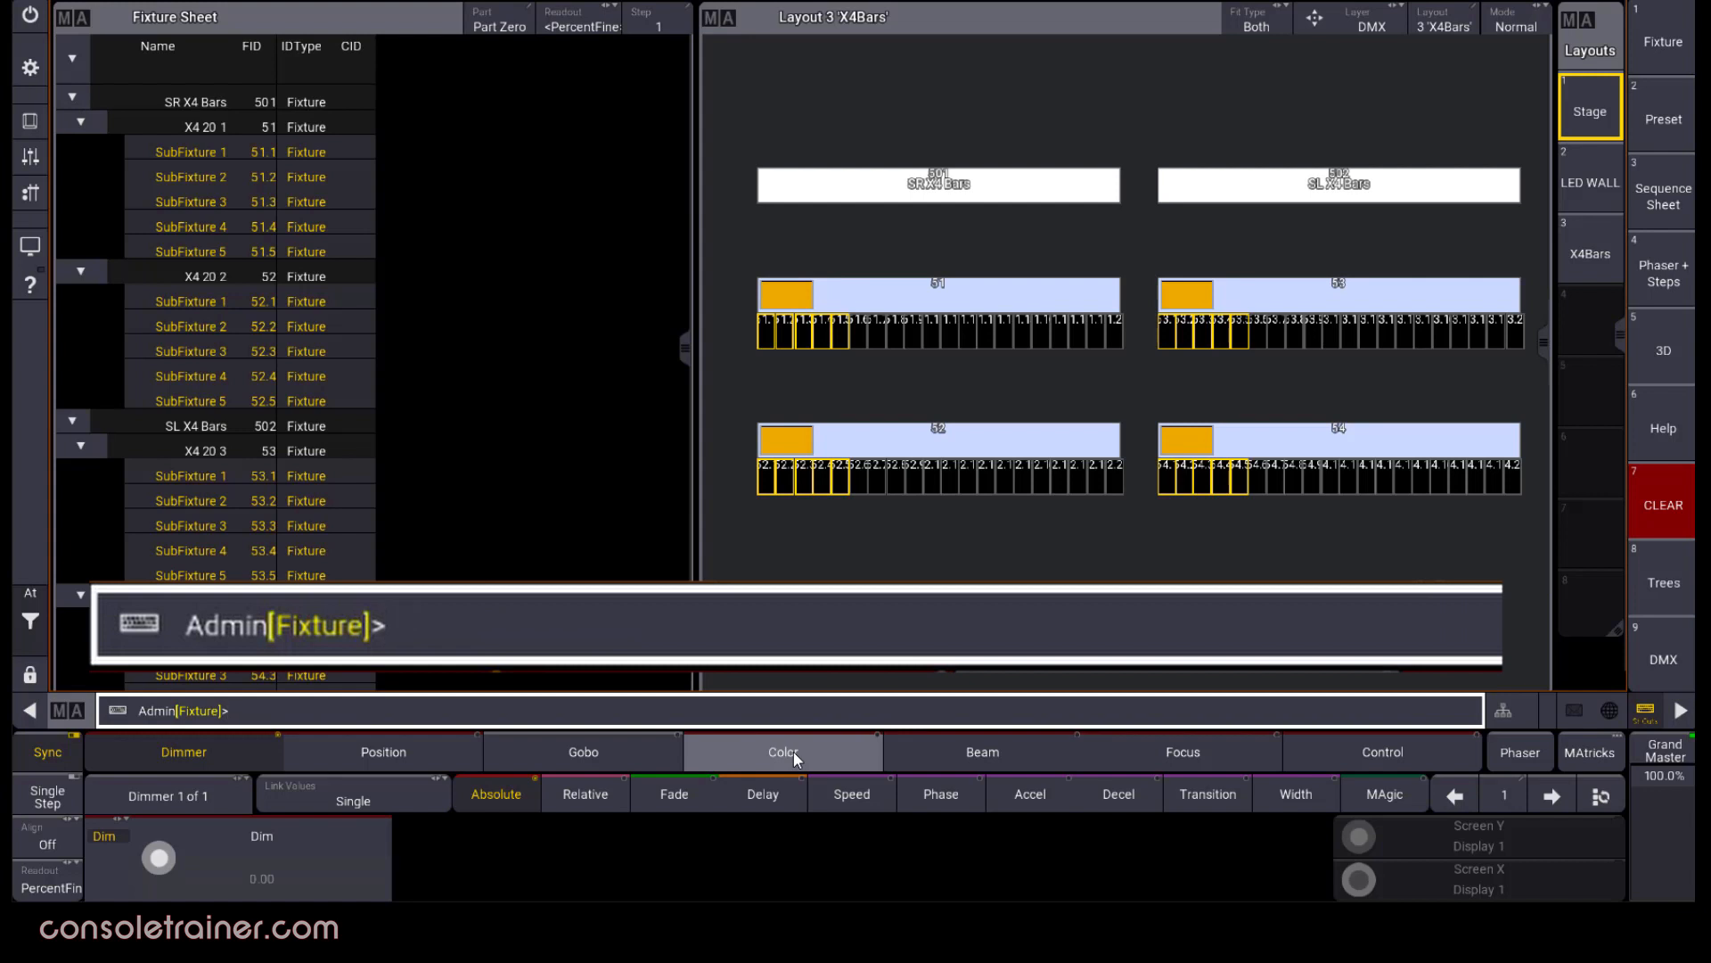
{"action": "left_click_drag", "start_coordinate": [684, 347], "coordinate": [692, 432]}
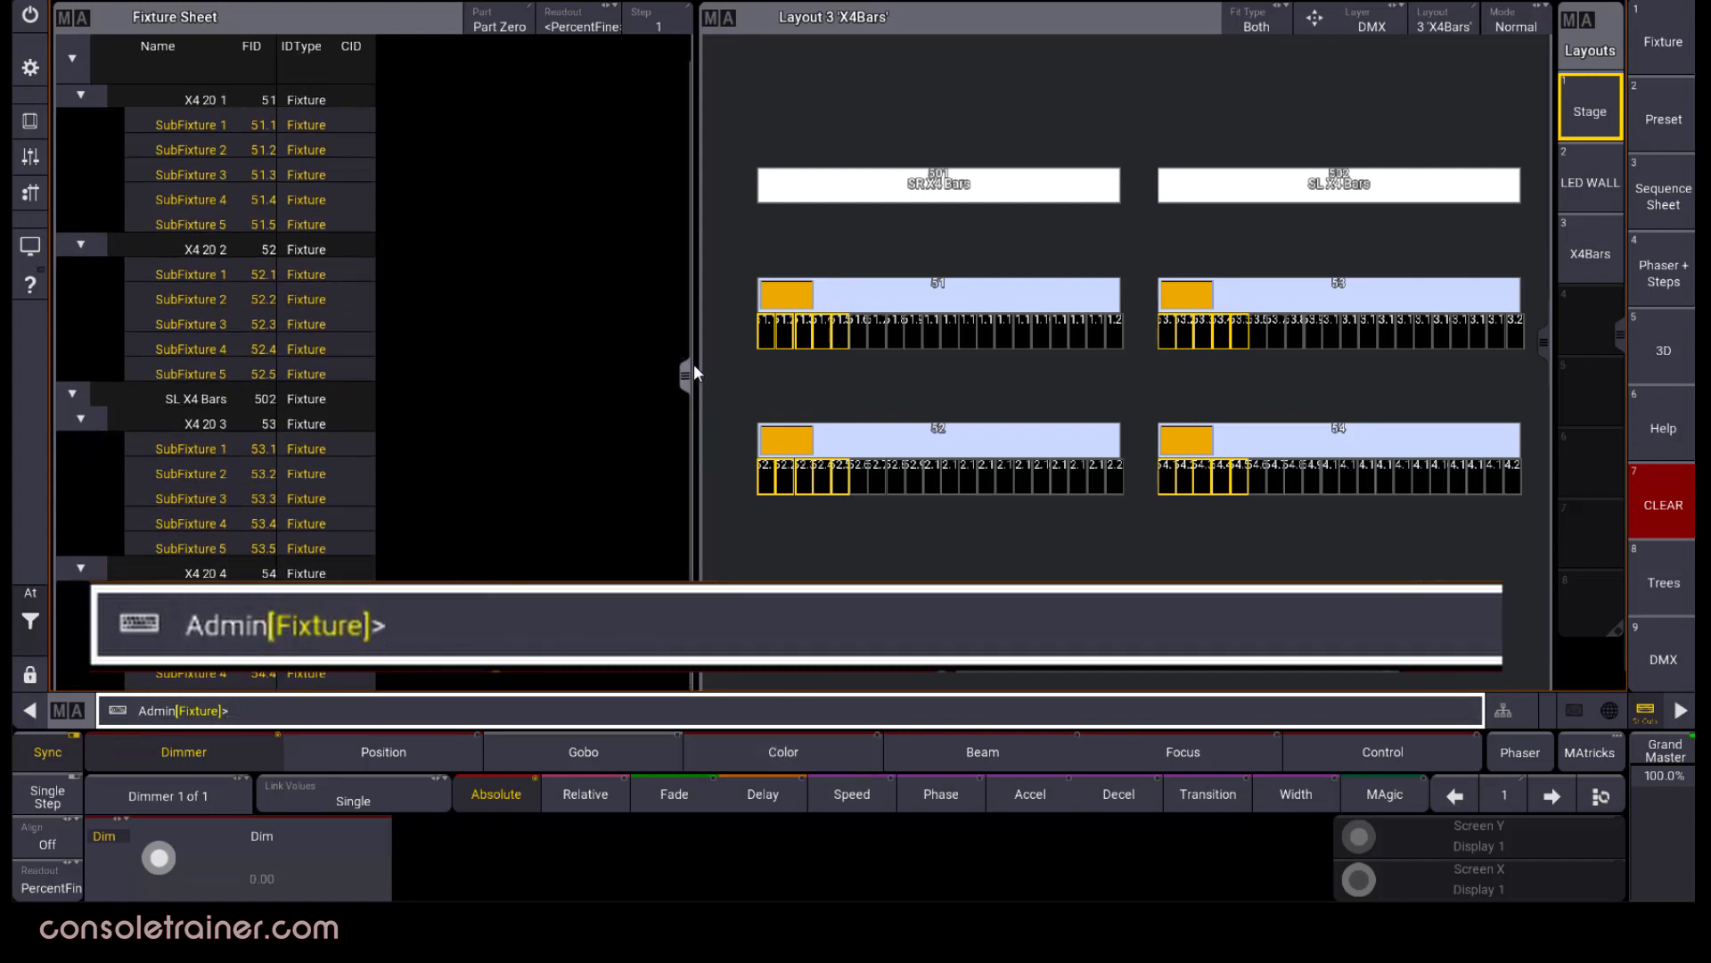
{"action": "left_click_drag", "start_coordinate": [693, 364], "coordinate": [688, 310]}
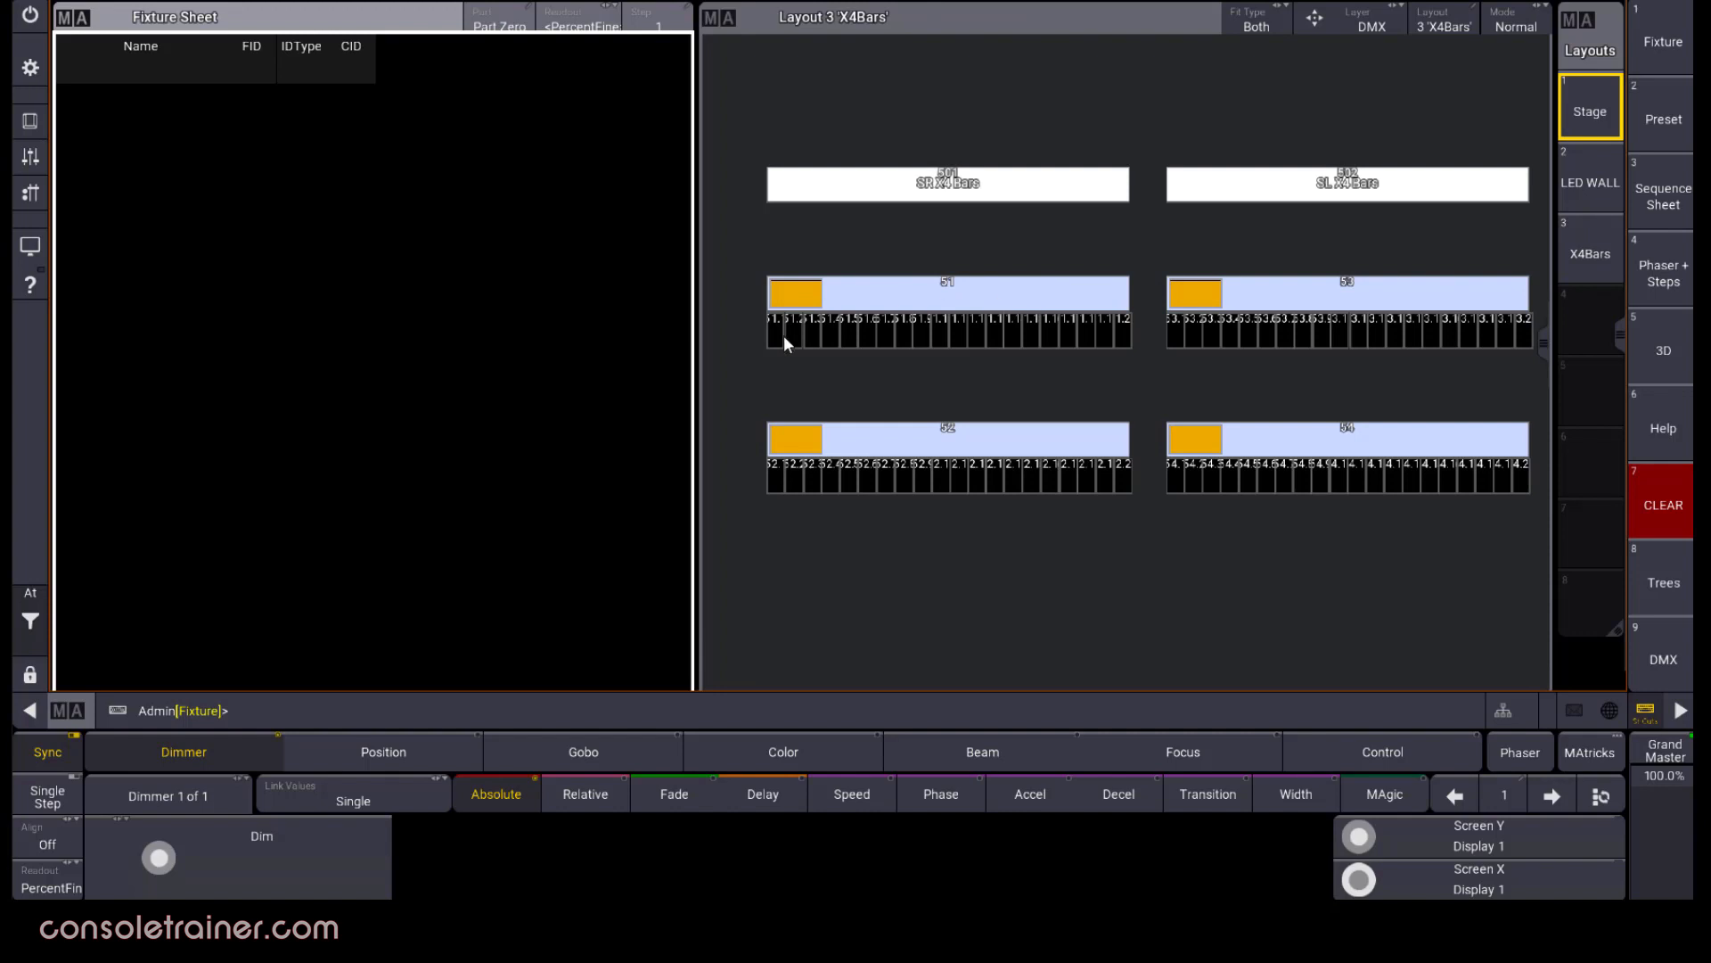
Select only the first five subfixtures of fixture 51 by entering "51.1 Thru 5" in the command line
{"action": "left_click", "coordinate": [843, 712]}
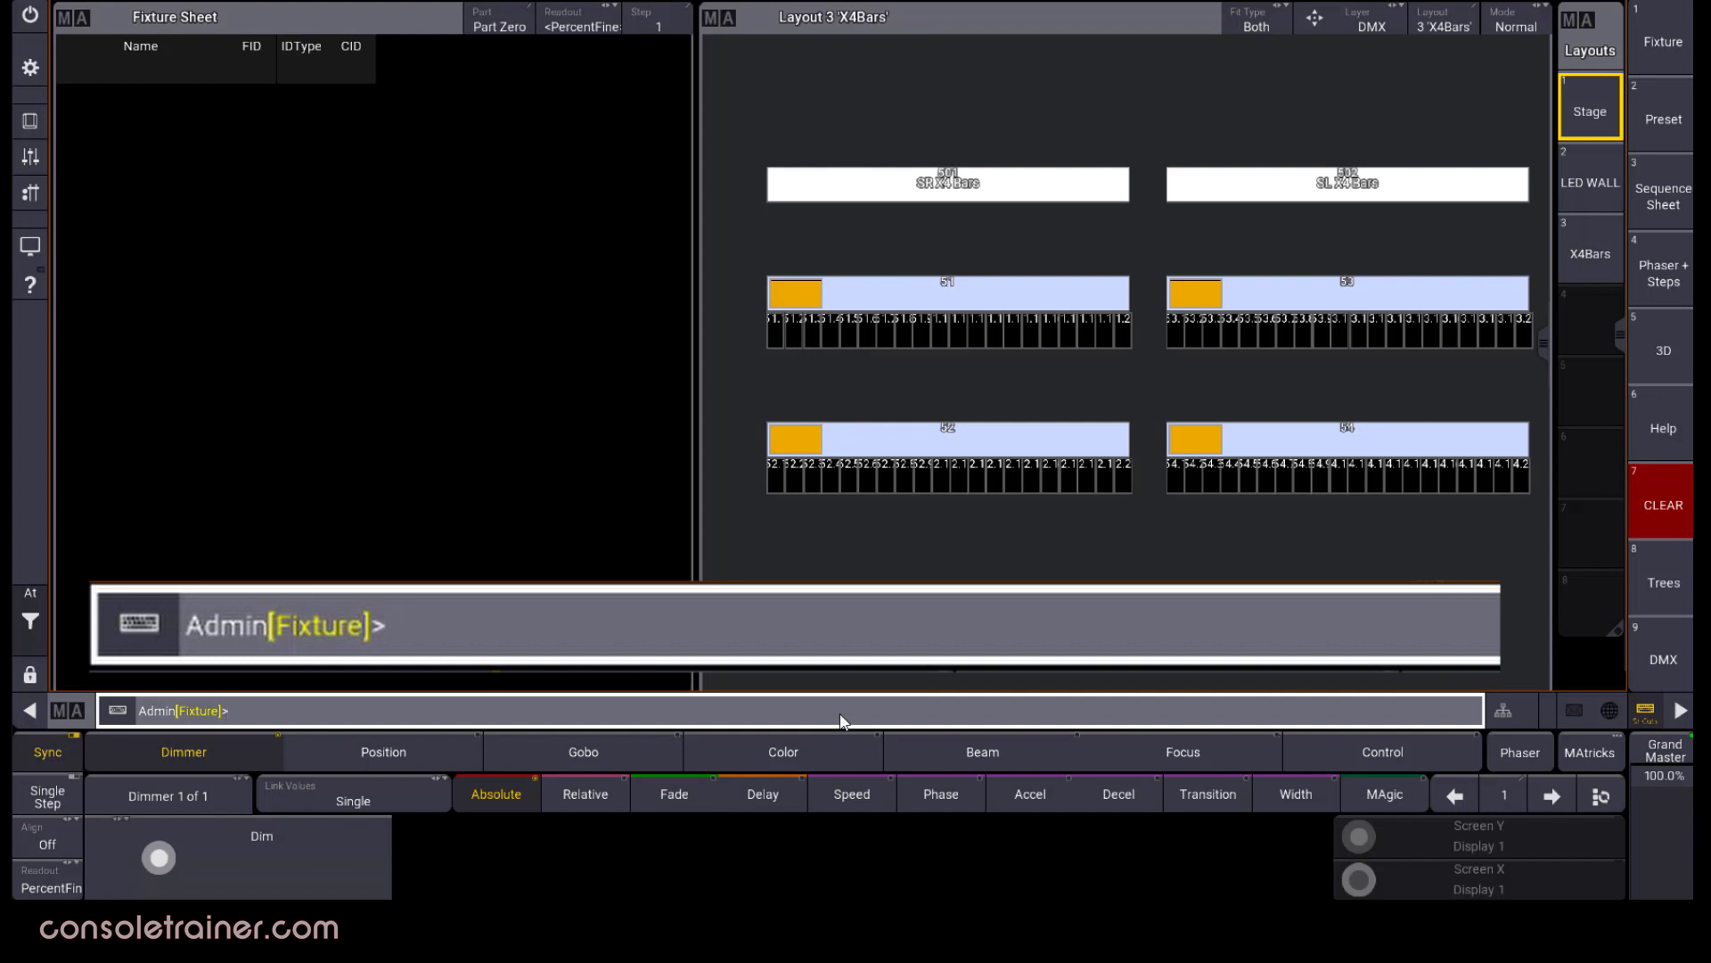
{"action": "type", "text": "51.1 Thru 5"}
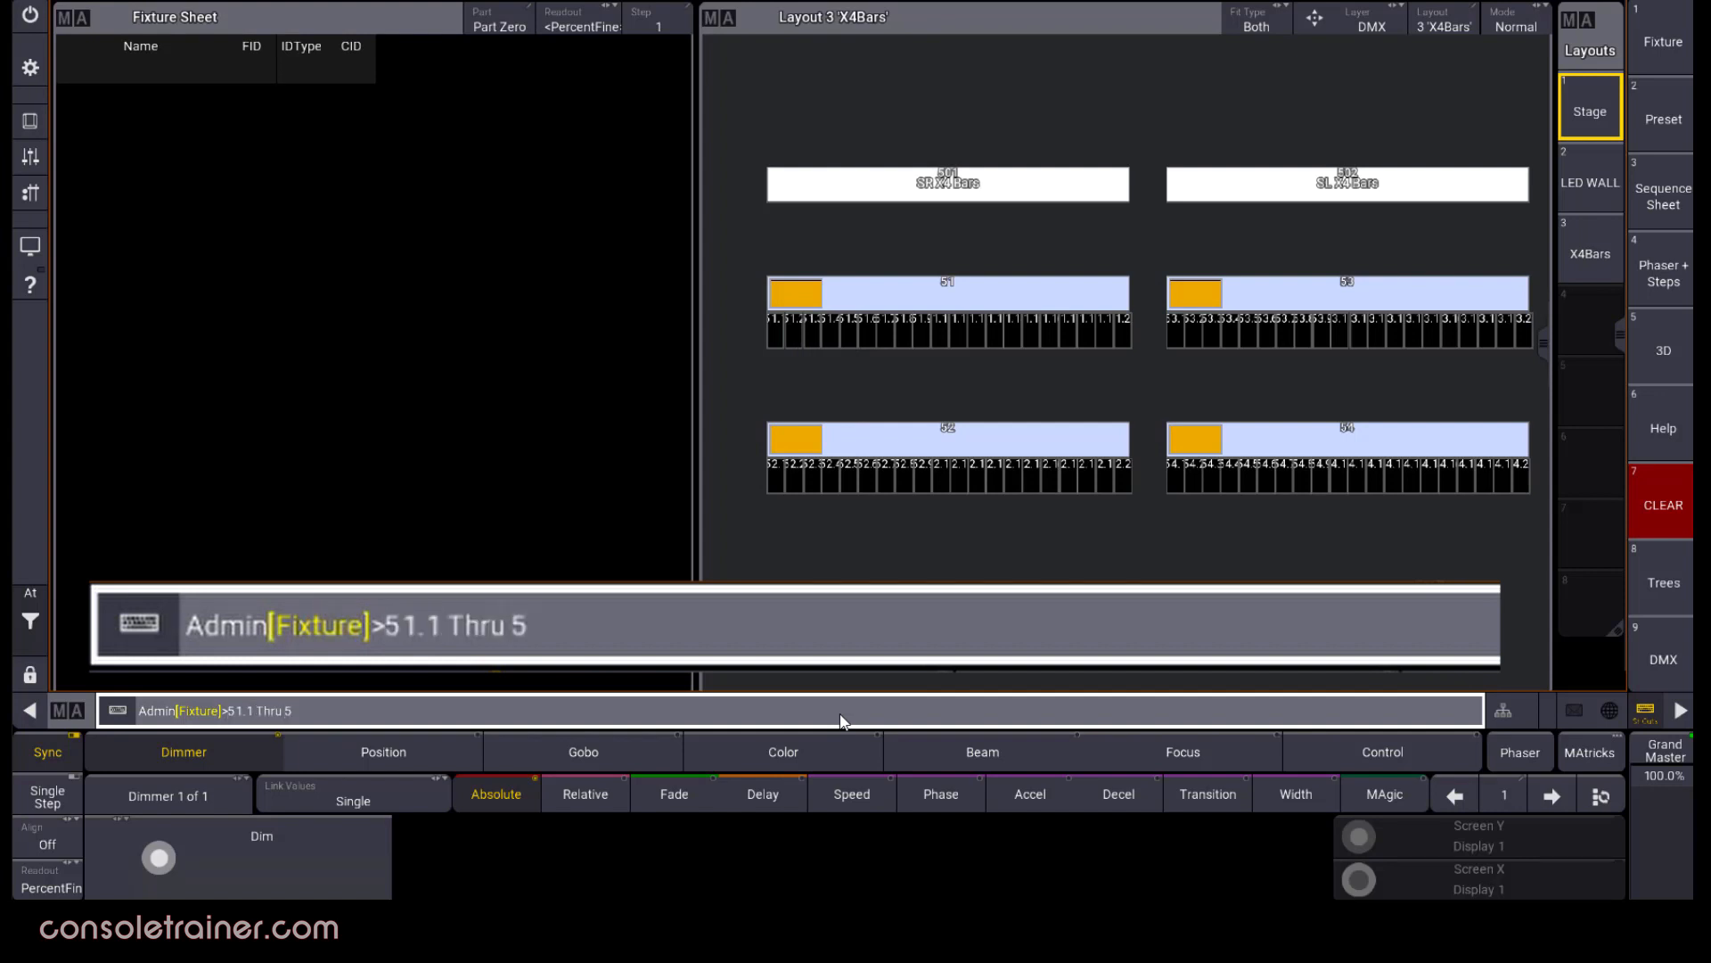
{"action": "key", "text": "Return"}
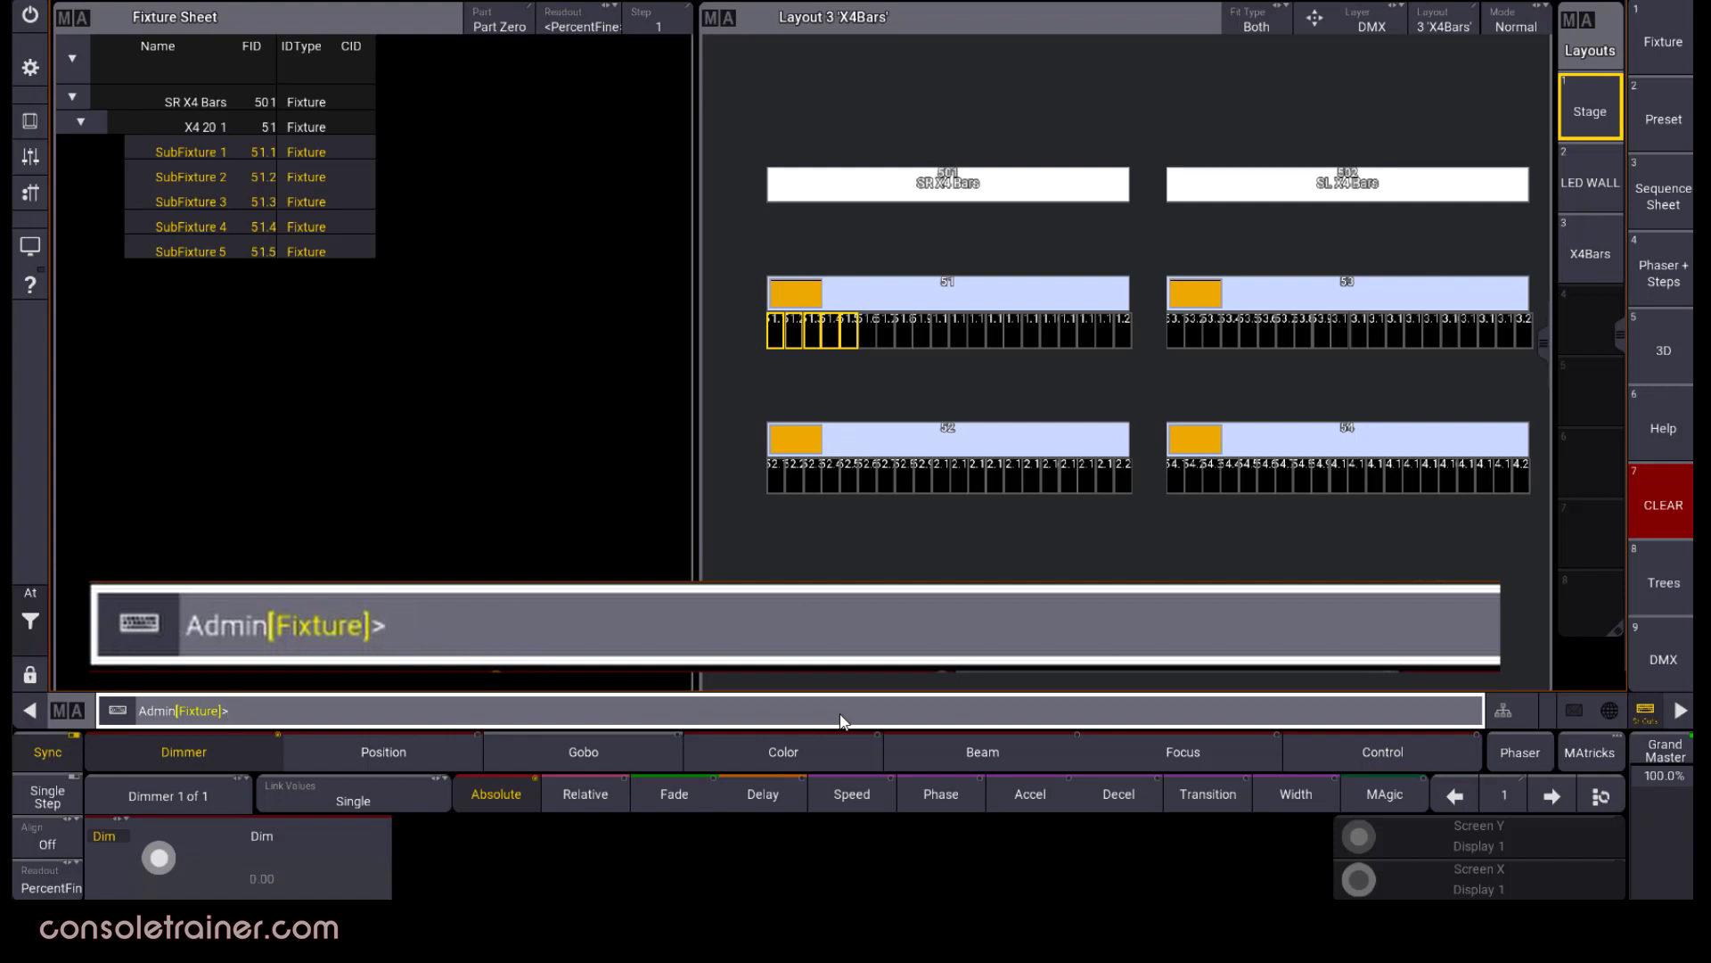
Clear the selection and enter "51 + Fixture 51.1 Thru 5" to select fixture 51 together with its first five subfixtures
{"action": "left_click", "coordinate": [30, 620]}
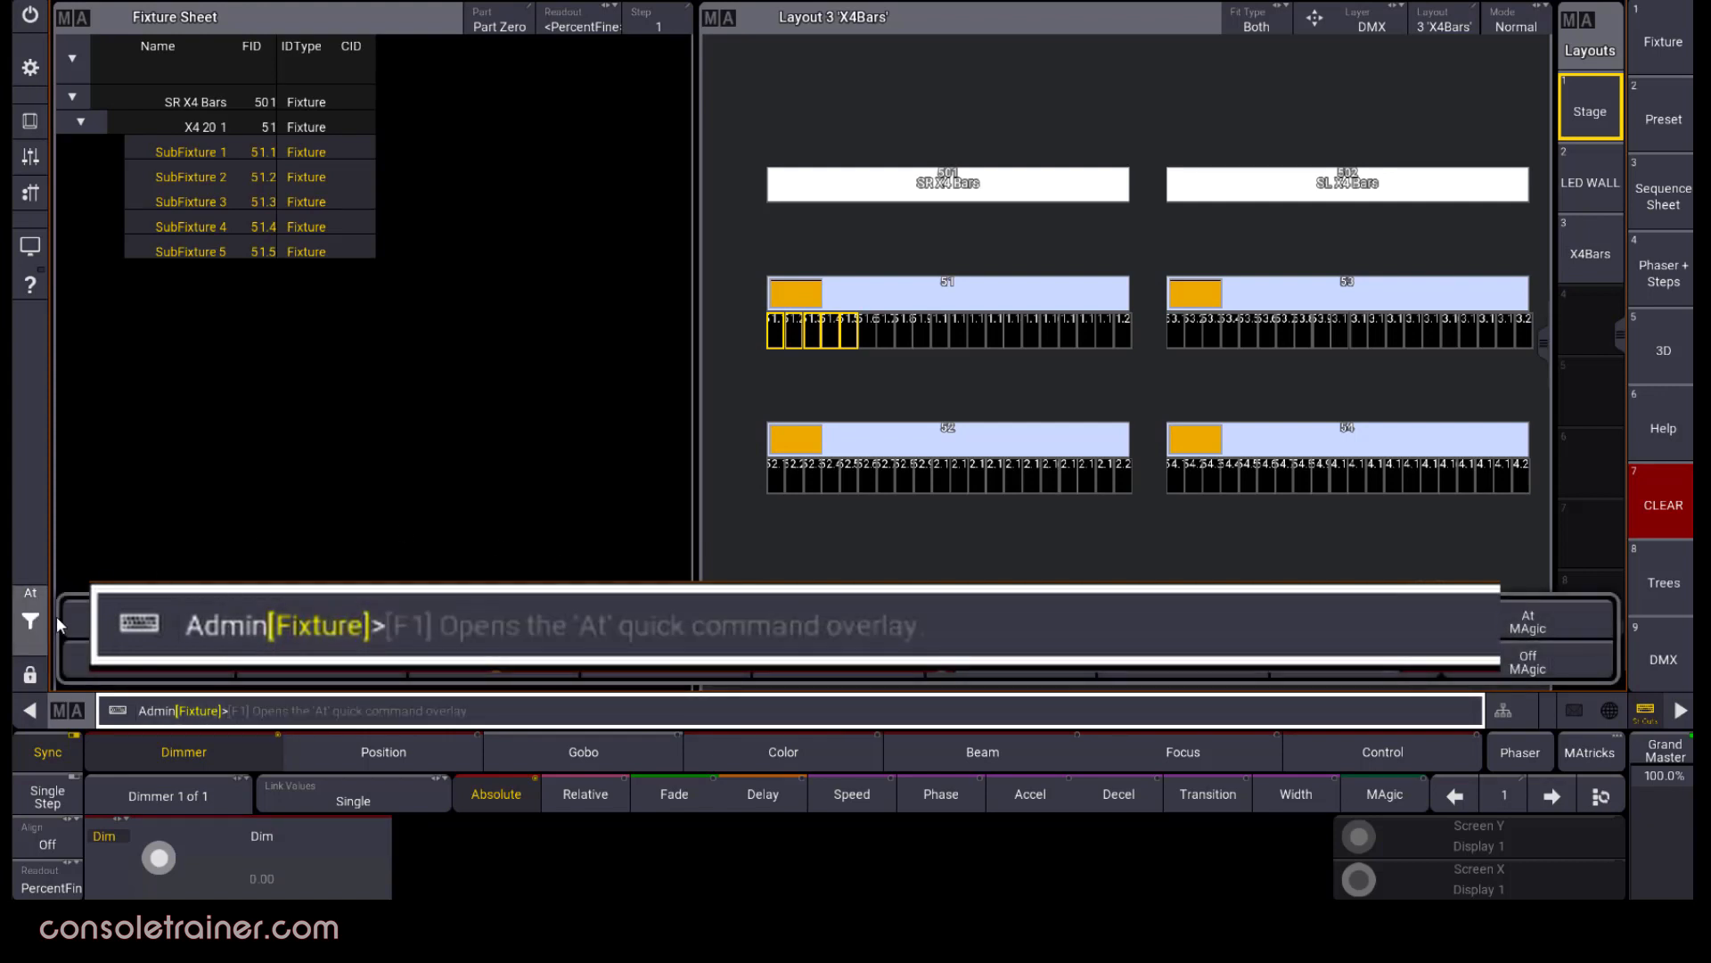
{"action": "left_click", "coordinate": [148, 660]}
{"action": "left_click", "coordinate": [718, 718]}
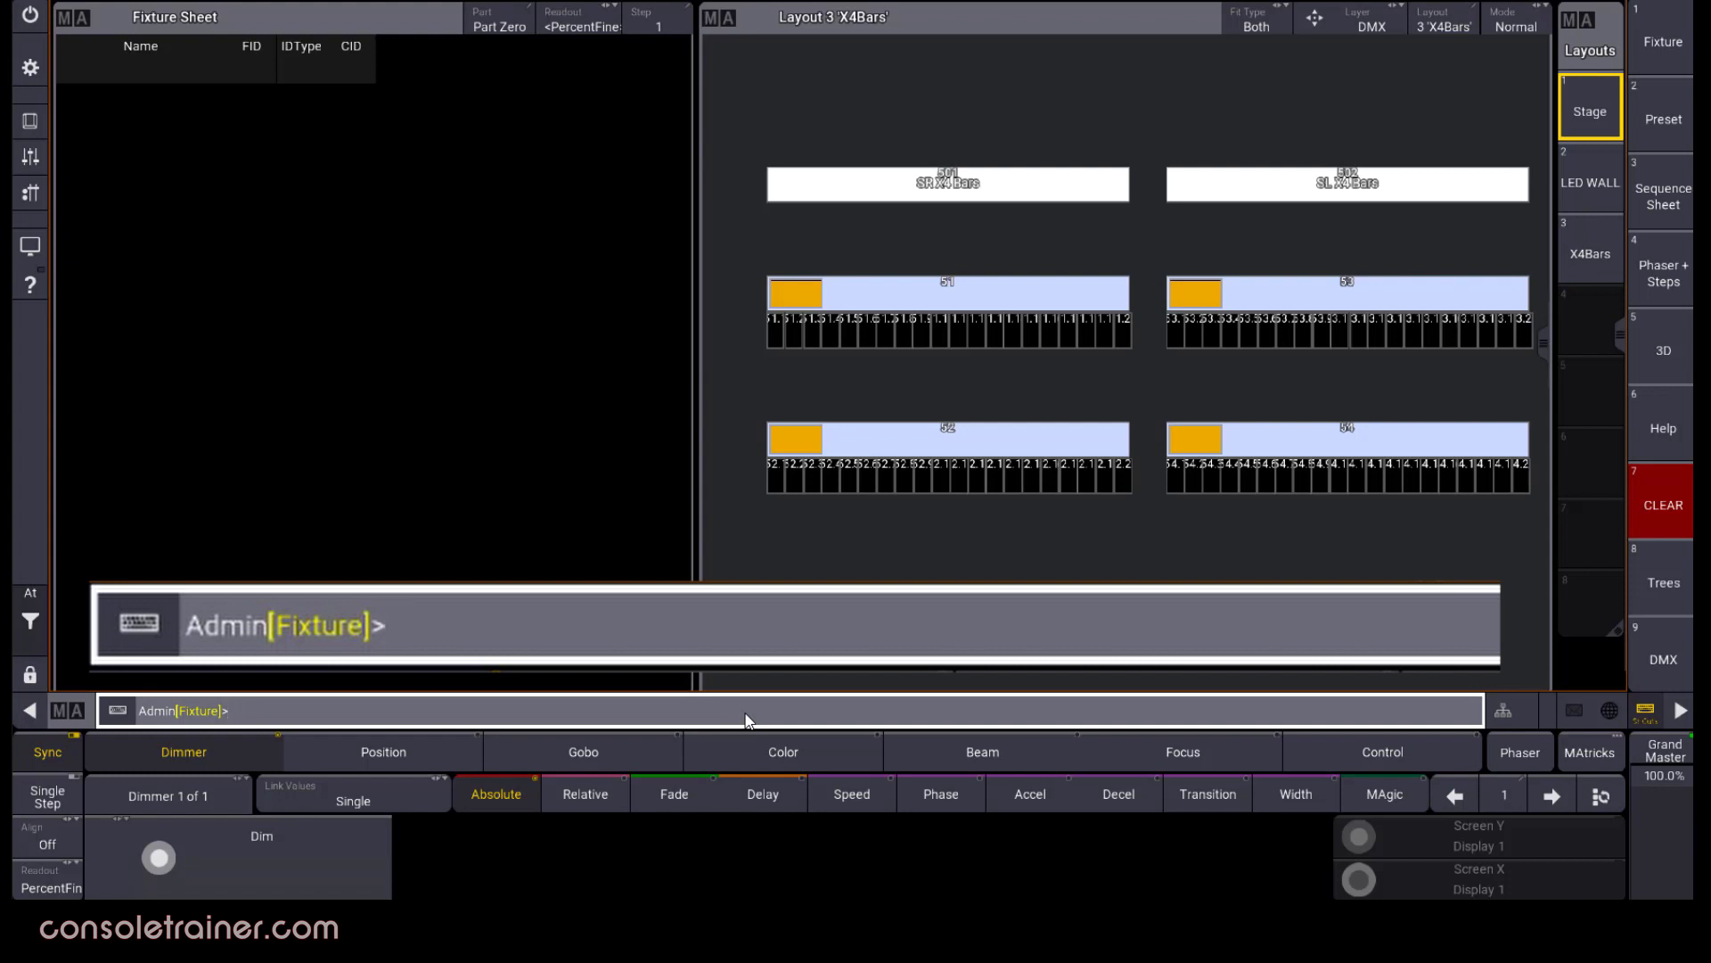
{"action": "type", "text": "51 + Fixture"}
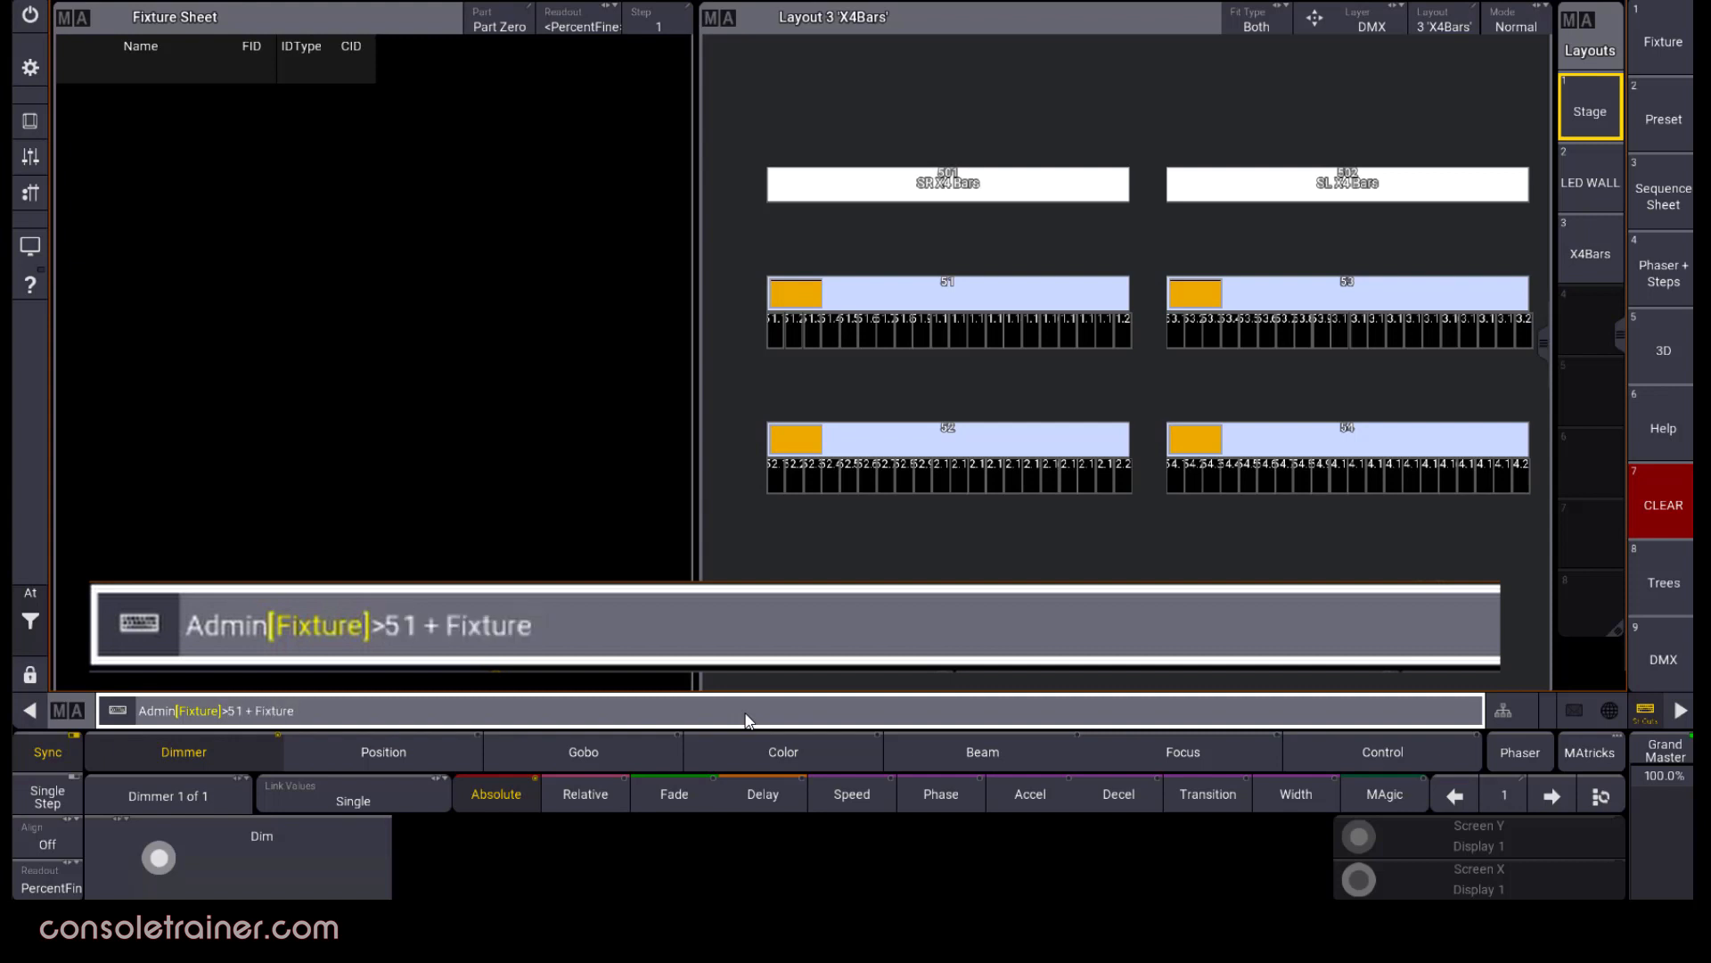
{"action": "type", "text": "51.1 Thru 5"}
{"action": "key", "text": "Return"}
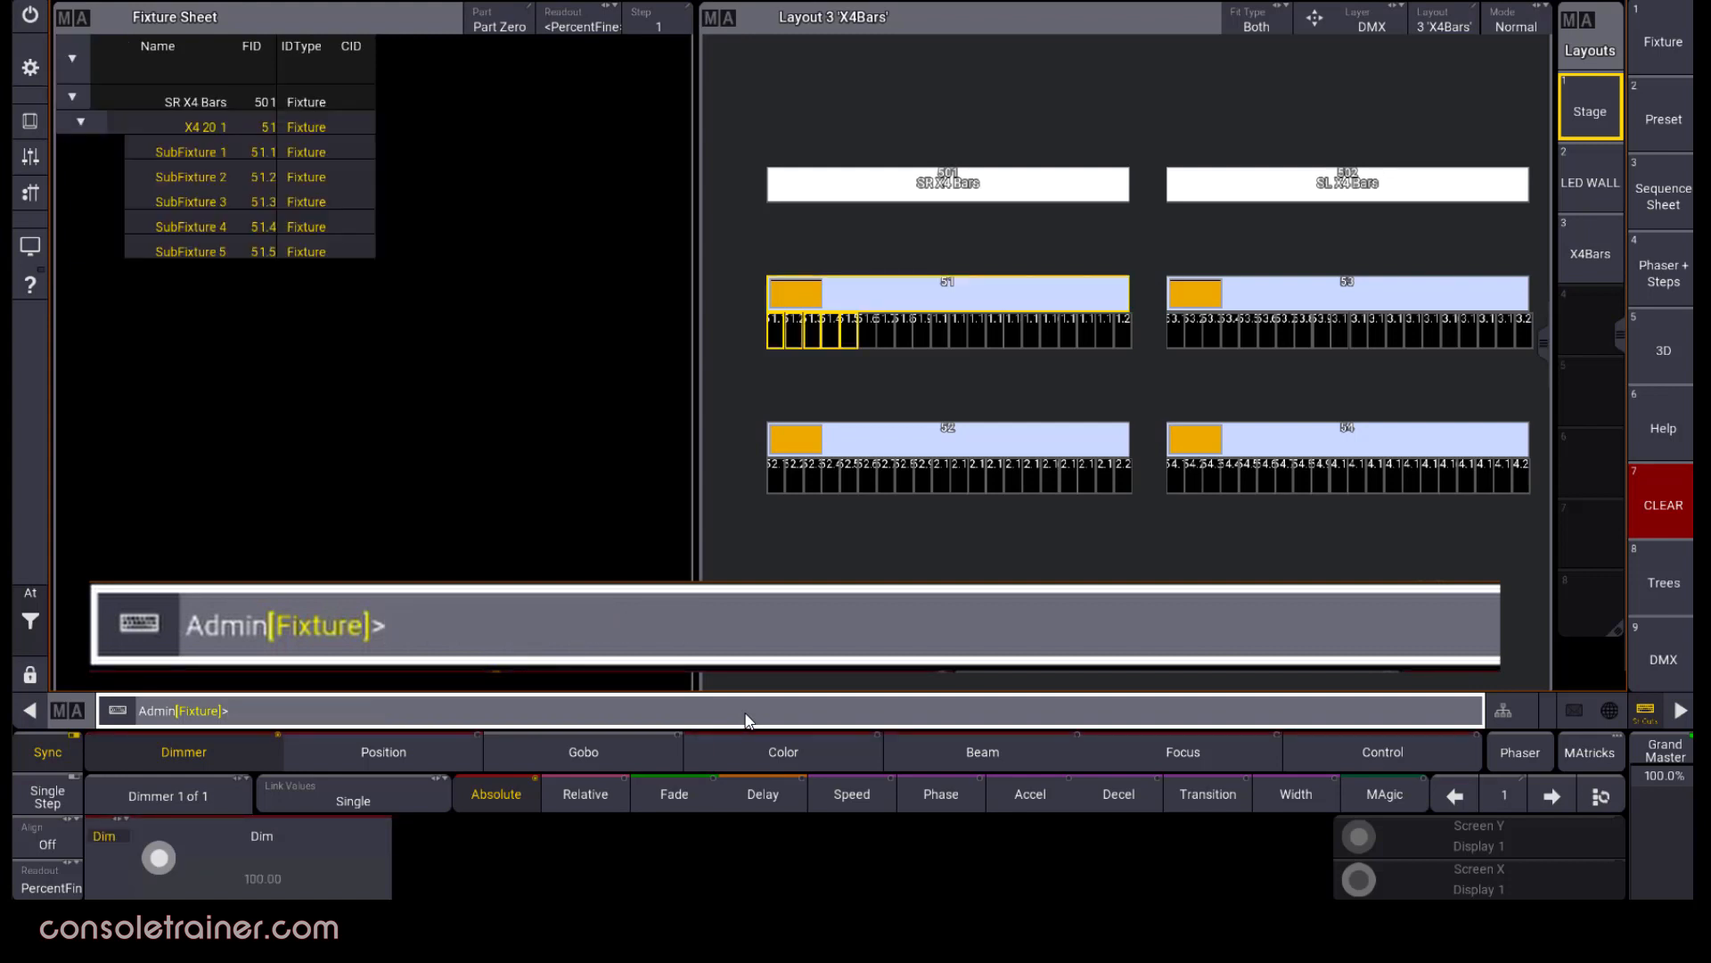
Clear the selection and select fixtures 51 through 54 plus their first five subfixtures with "51 Thru 54 + Fixture 51 Thru 54.1 Thru 5"
{"action": "left_click", "coordinate": [26, 642]}
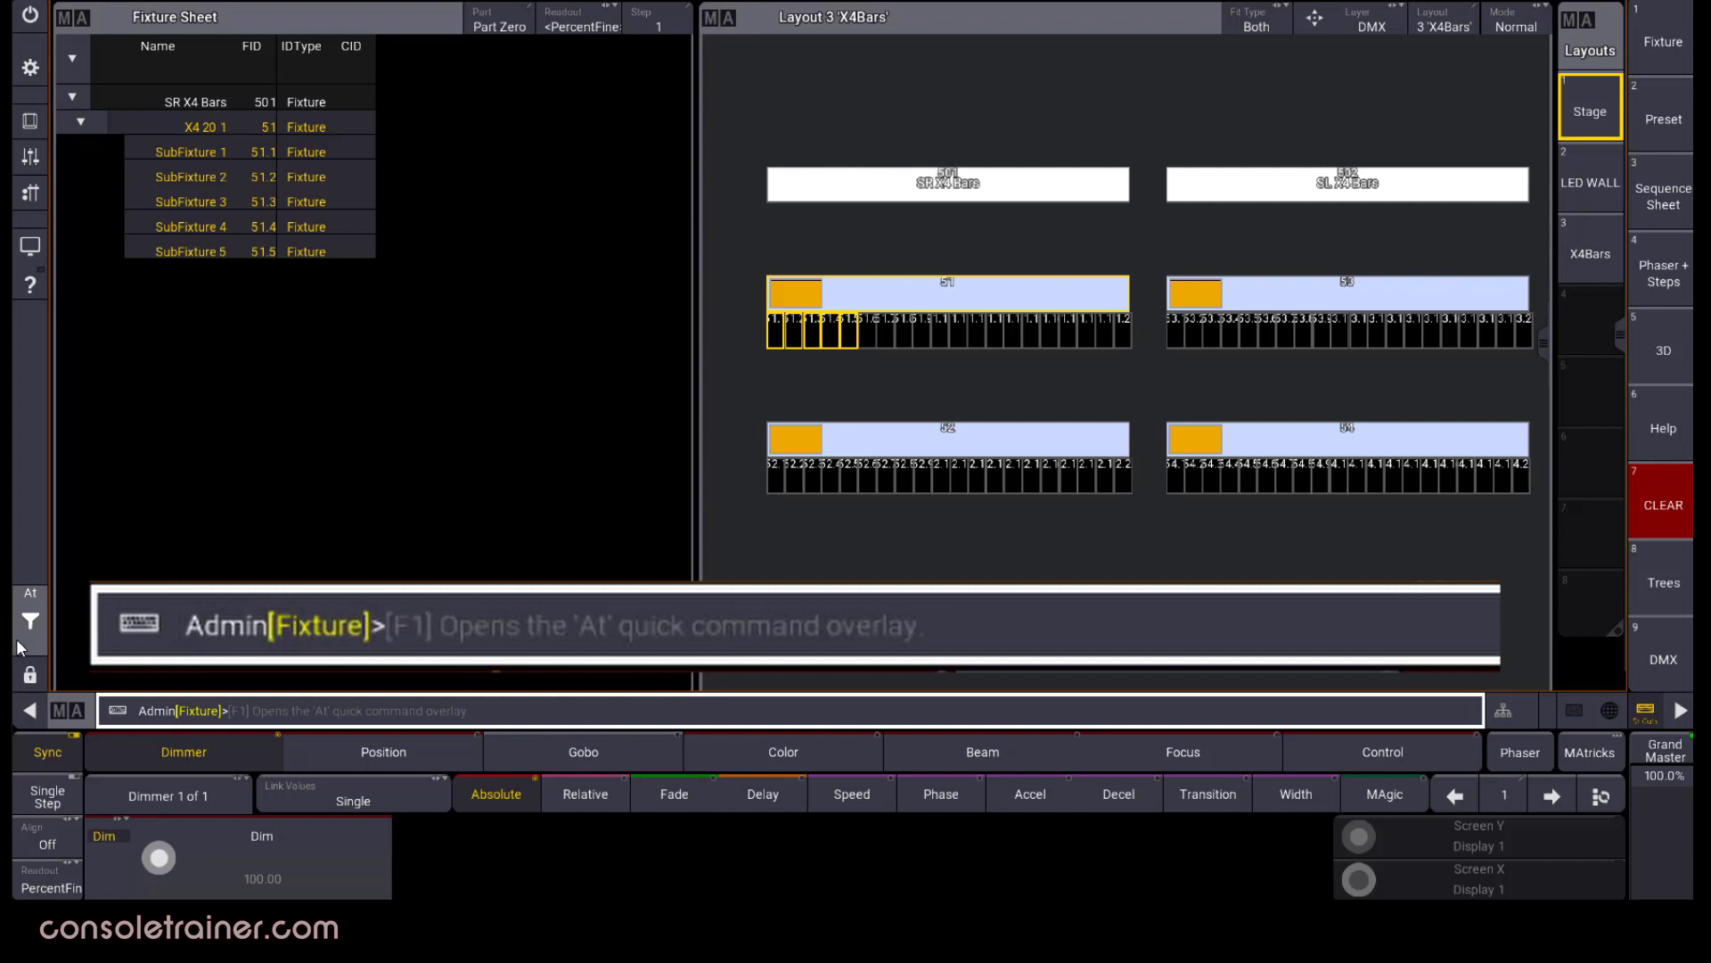
{"action": "left_click", "coordinate": [107, 660]}
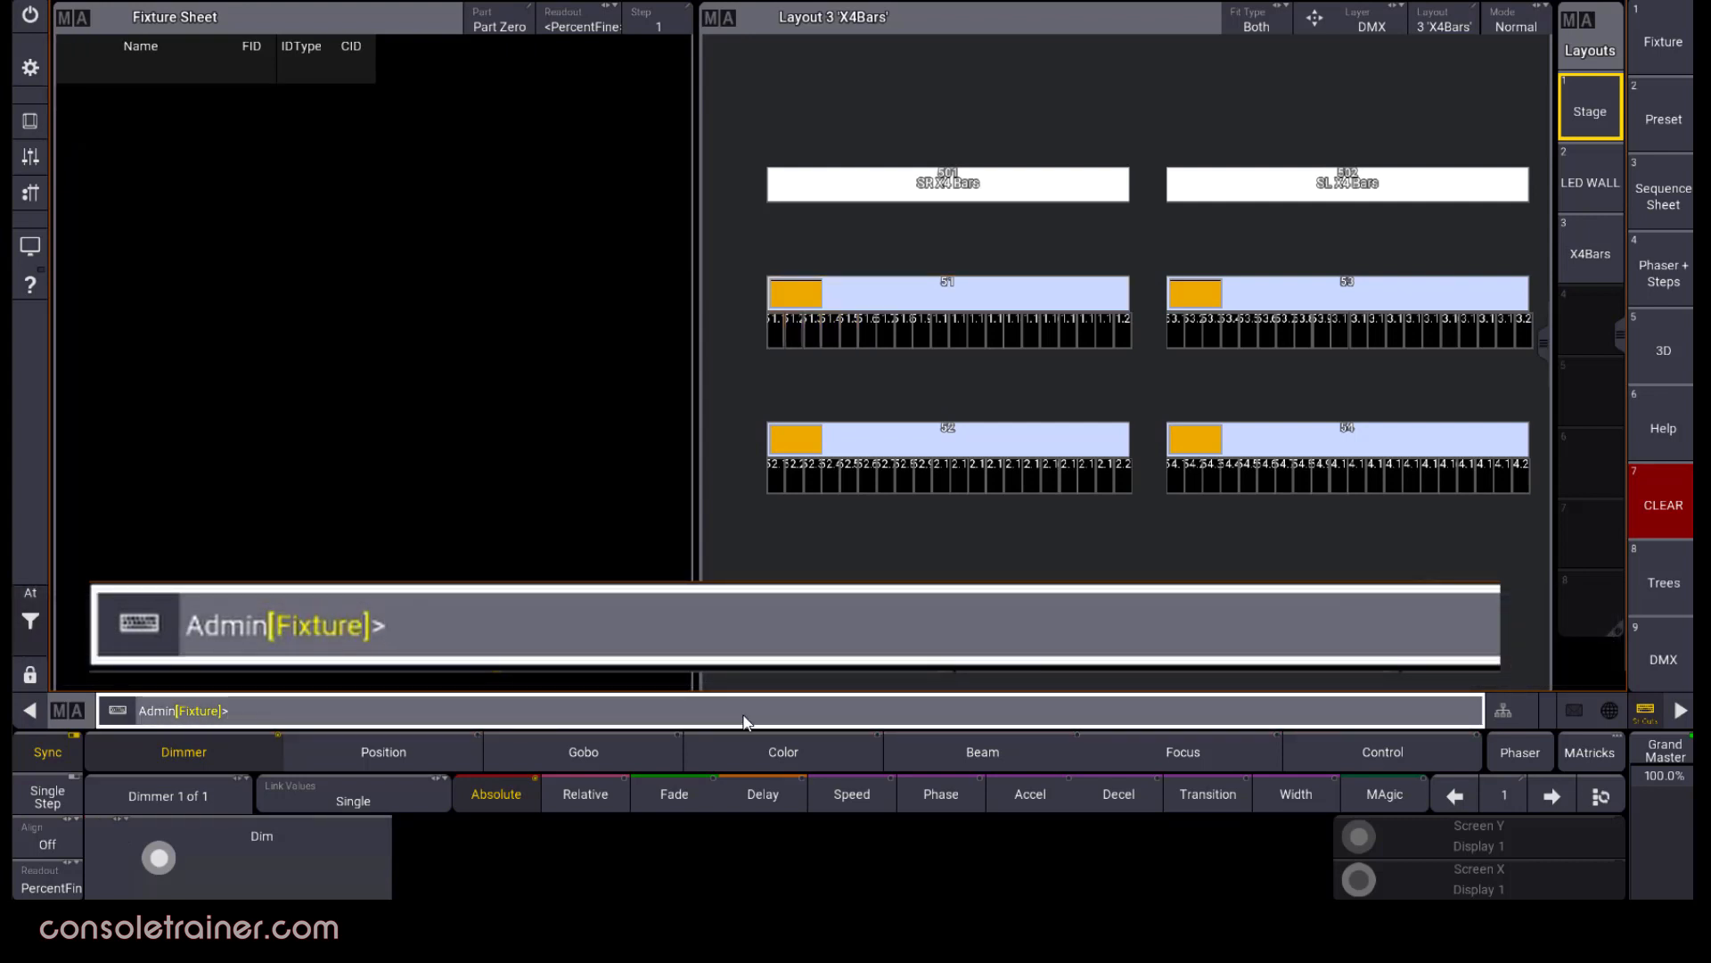
{"action": "type", "text": "51 Thru 54 + Fixture 51"}
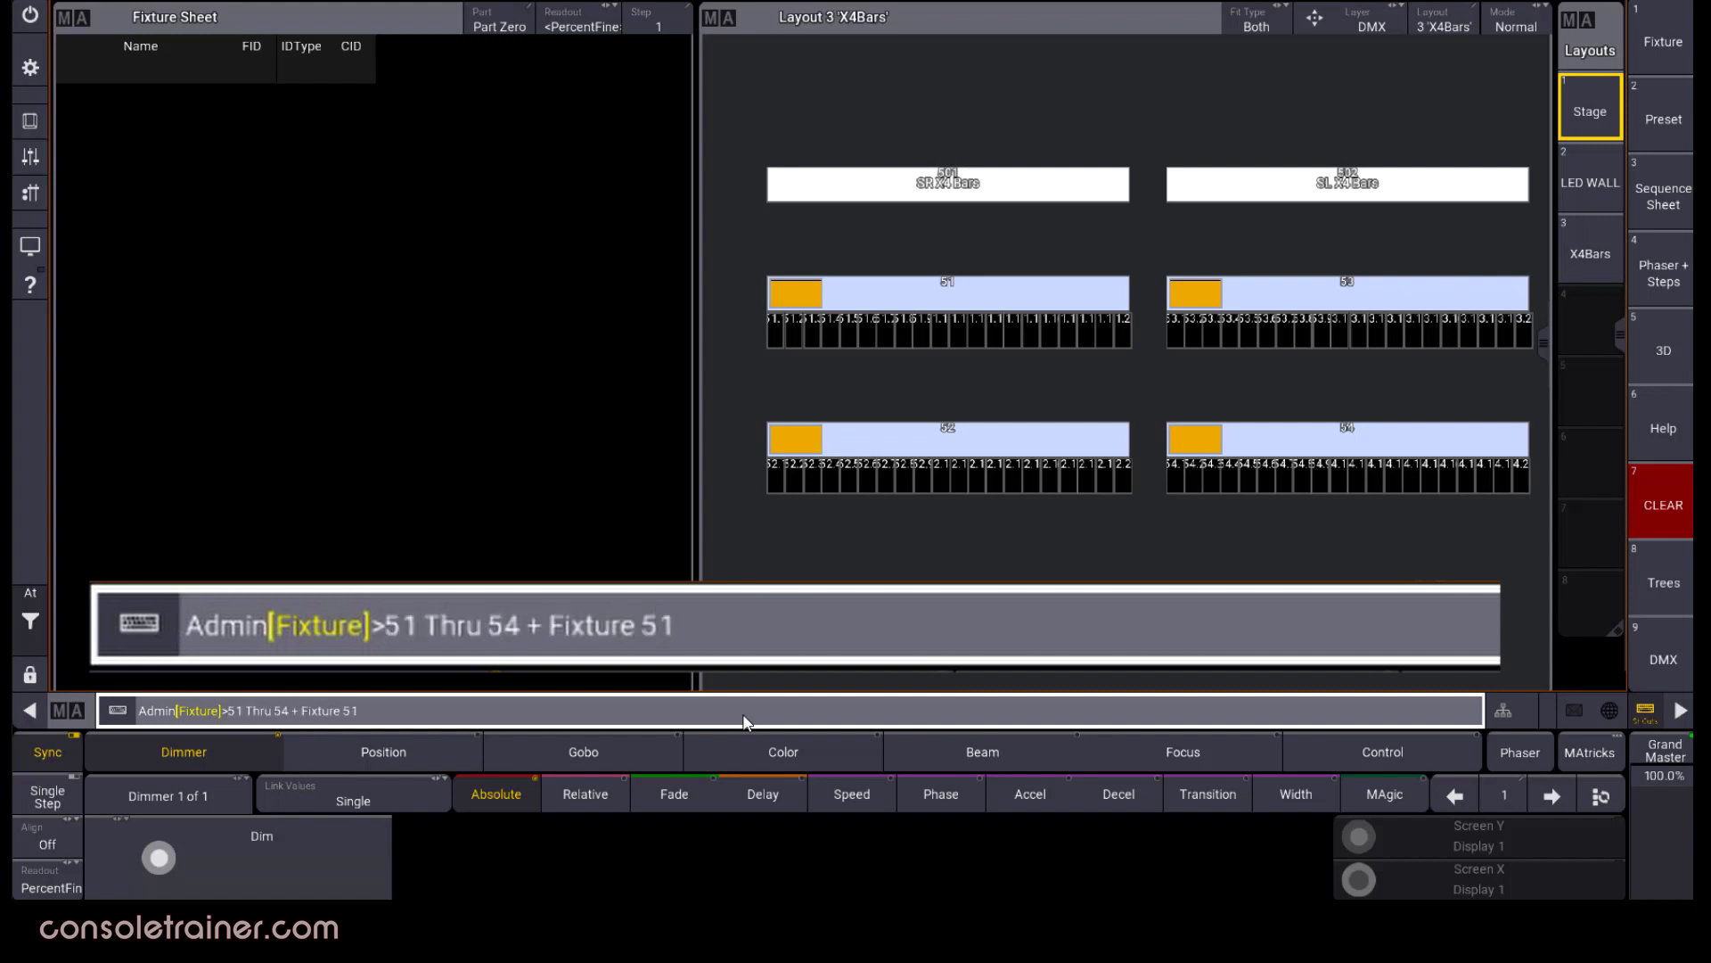
{"action": "type", "text": " Thru 54.1 Thru 5"}
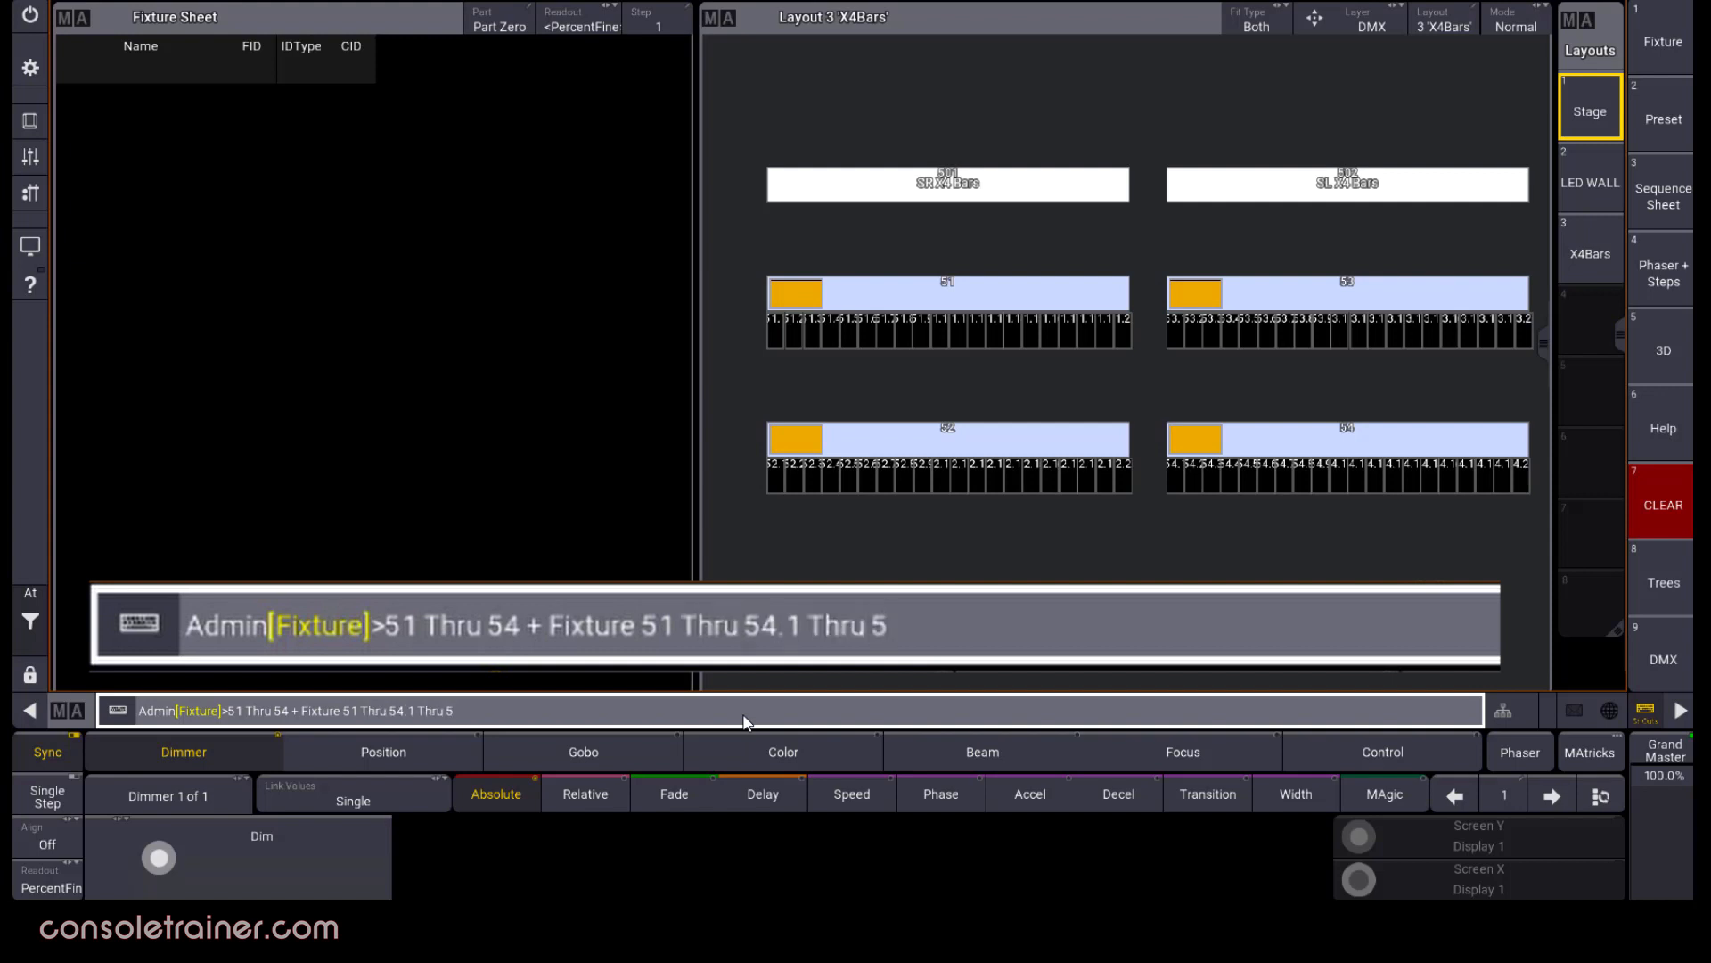
{"action": "key", "text": "Return"}
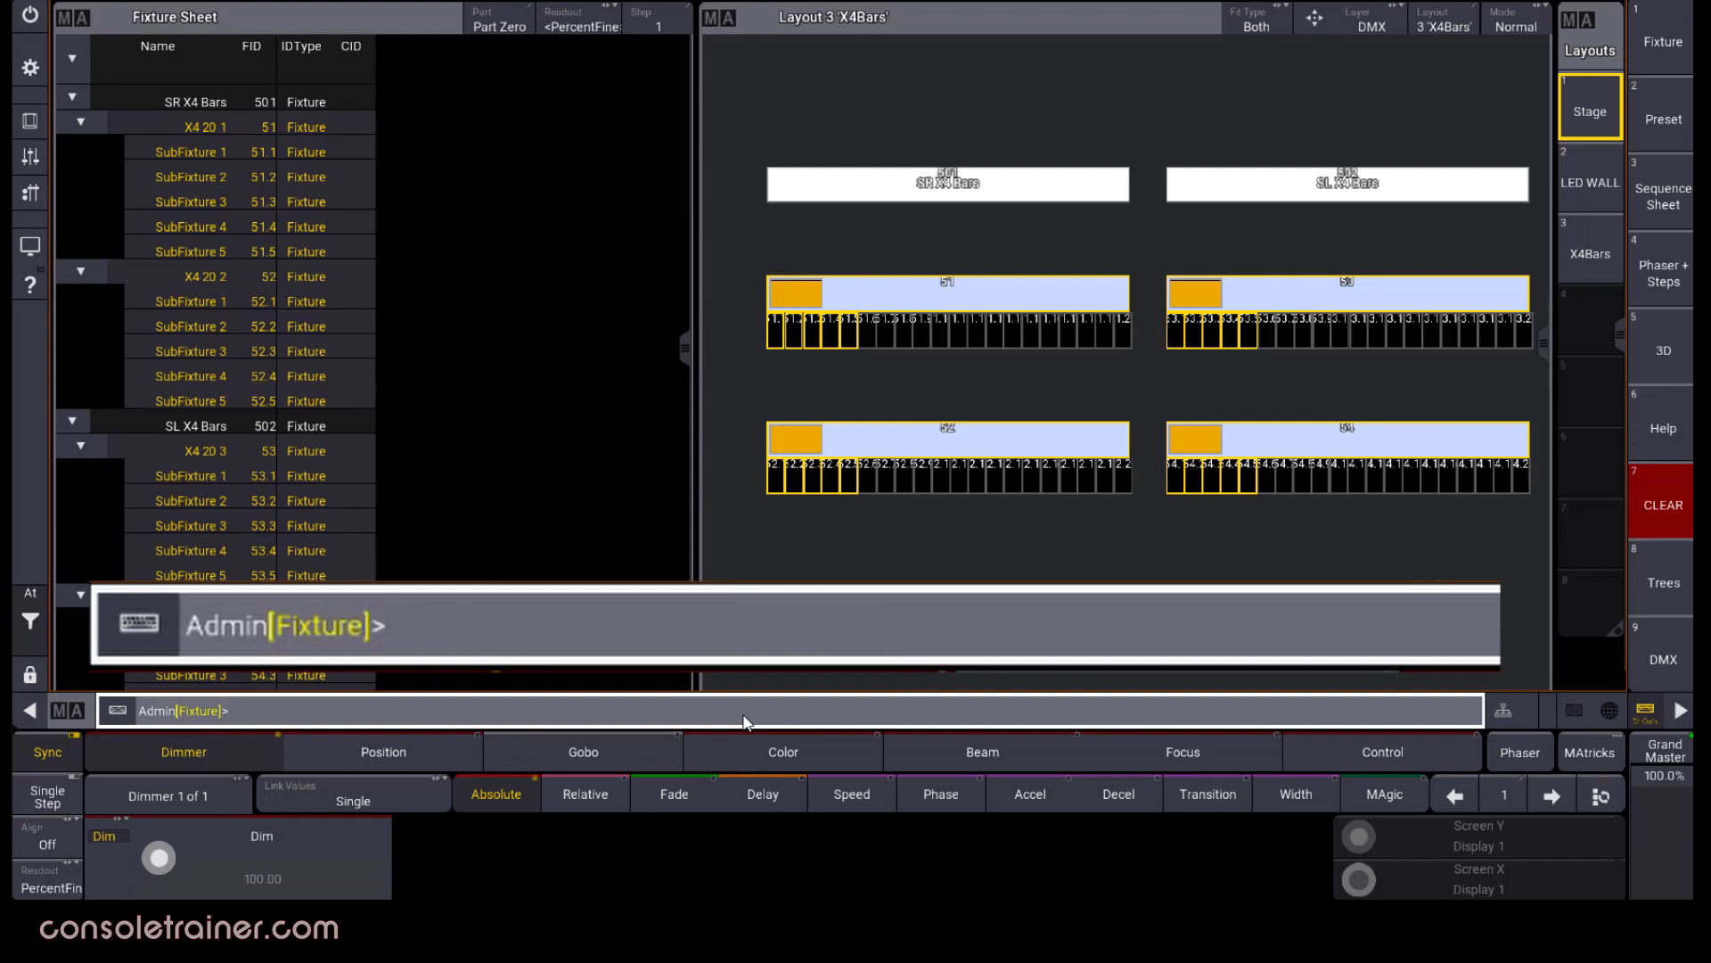
Step forward one at a time through the selected main fixtures 51 through 54 and their subfixtures to check the selection order
{"action": "key", "text": "Page_Down"}
{"action": "key", "text": "Page_Down"}
{"action": "key", "text": "Page_Down"}
{"action": "key", "text": "Page_Down"}
{"action": "key", "text": "Page_Down"}
{"action": "key", "text": "Page_Down"}
{"action": "key", "text": "Page_Down"}
{"action": "key", "text": "Page_Down"}
{"action": "key", "text": "Page_Down"}
{"action": "key", "text": "Page_Down"}
{"action": "key", "text": "Page_Down"}
{"action": "key", "text": "Page_Down"}
{"action": "key", "text": "Page_Down"}
{"action": "key", "text": "Page_Down"}
{"action": "key", "text": "Page_Down"}
{"action": "key", "text": "Page_Down"}
{"action": "key", "text": "Page_Down"}
{"action": "key", "text": "Page_Down"}
{"action": "key", "text": "Page_Down"}
{"action": "key", "text": "Page_Down"}
{"action": "key", "text": "Page_Down"}
{"action": "key", "text": "Page_Down"}
{"action": "key", "text": "Page_Down"}
{"action": "key", "text": "Page_Down"}
{"action": "key", "text": "Page_Down"}
Clear the selection and enter one command adding fixtures 51, 52, 53 and 54 individually, each followed by its own subfixtures .1 Thru 5
{"action": "left_click", "coordinate": [32, 604]}
{"action": "left_click", "coordinate": [186, 653]}
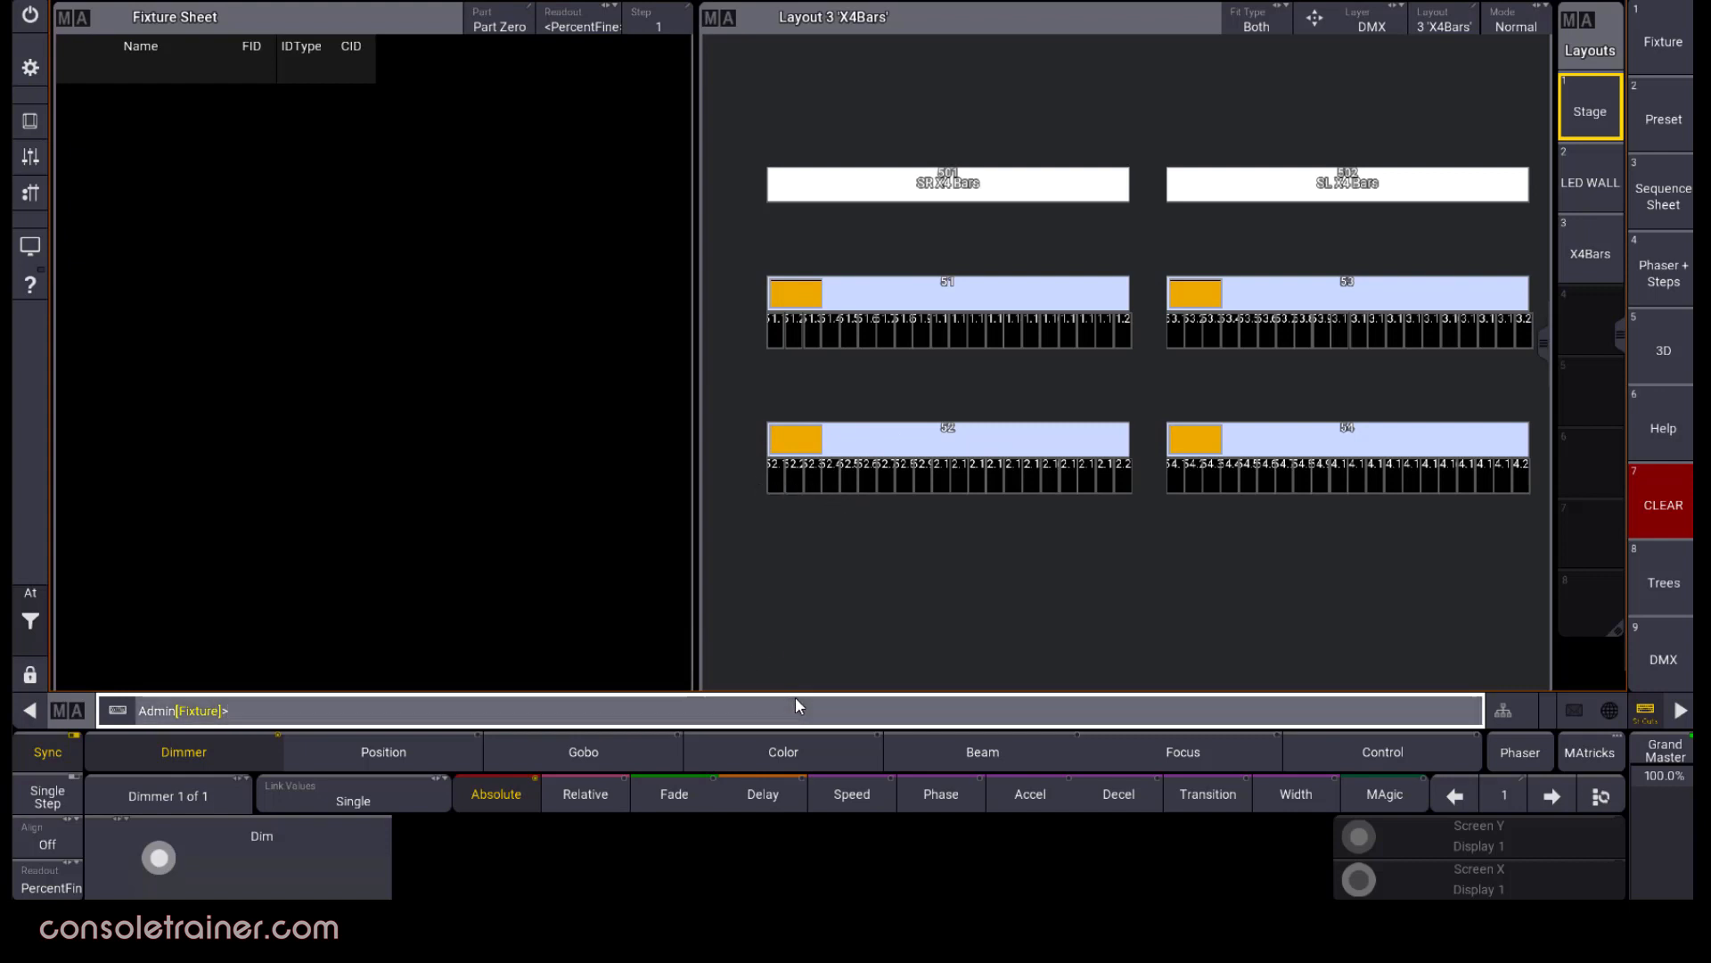
{"action": "left_click", "coordinate": [988, 709]}
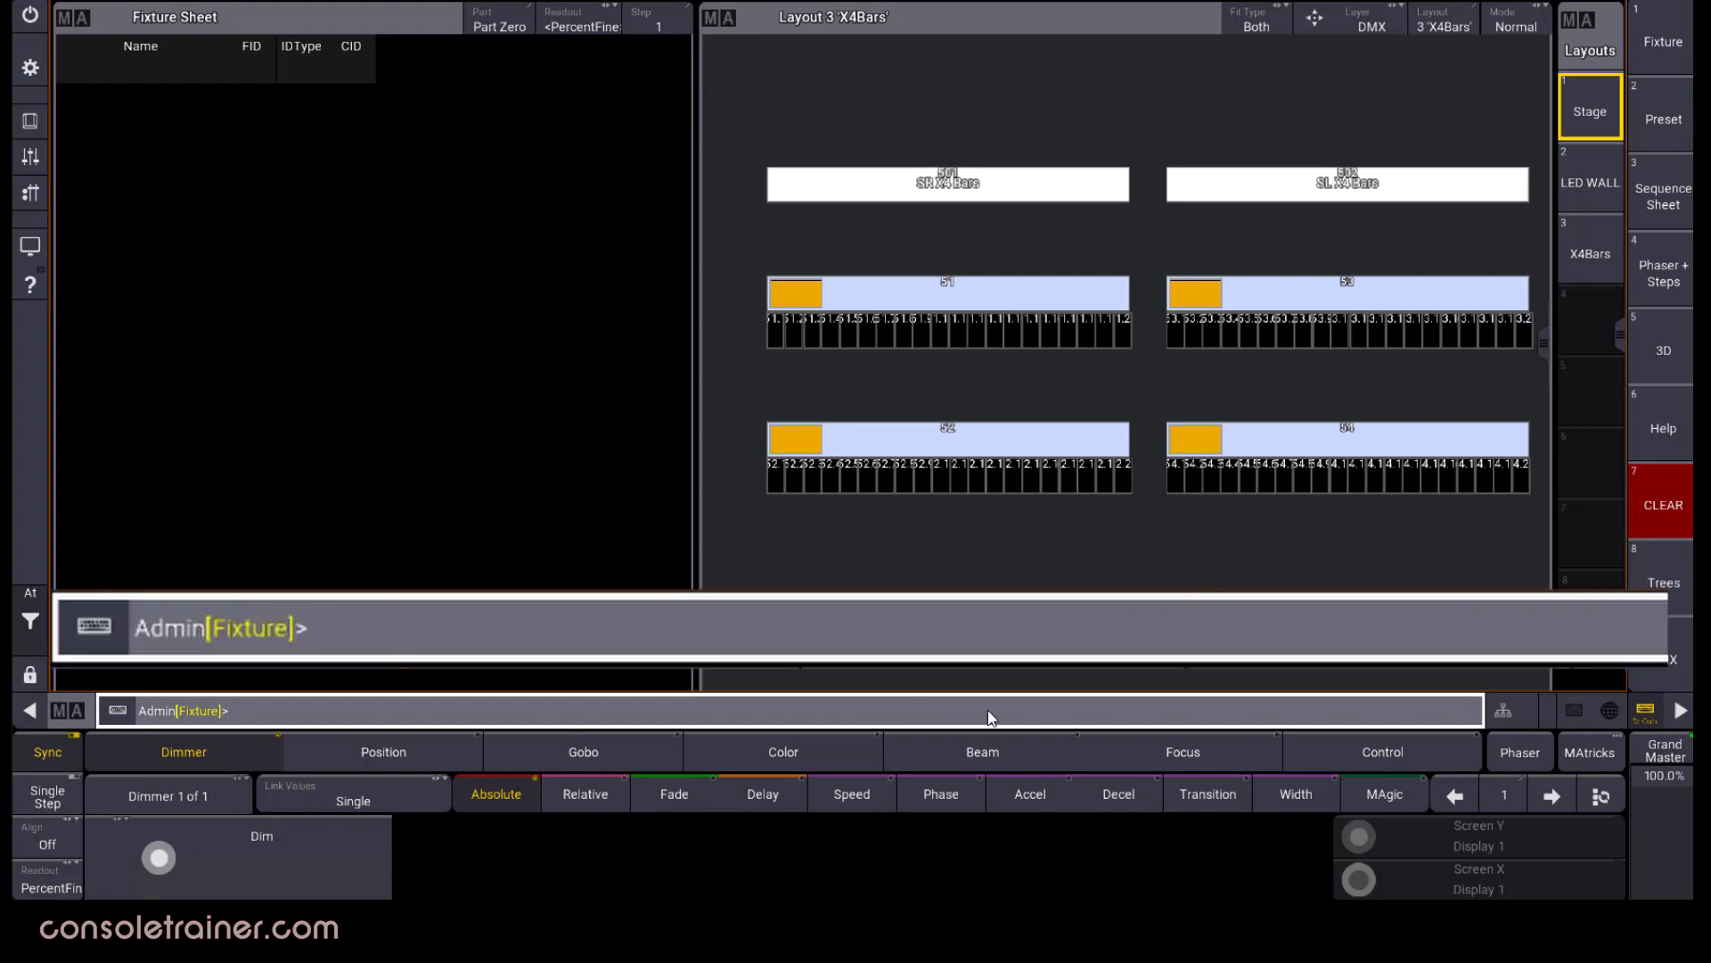
{"action": "type", "text": "51 + Fixture 51.1 Thru 5 + Fixture"}
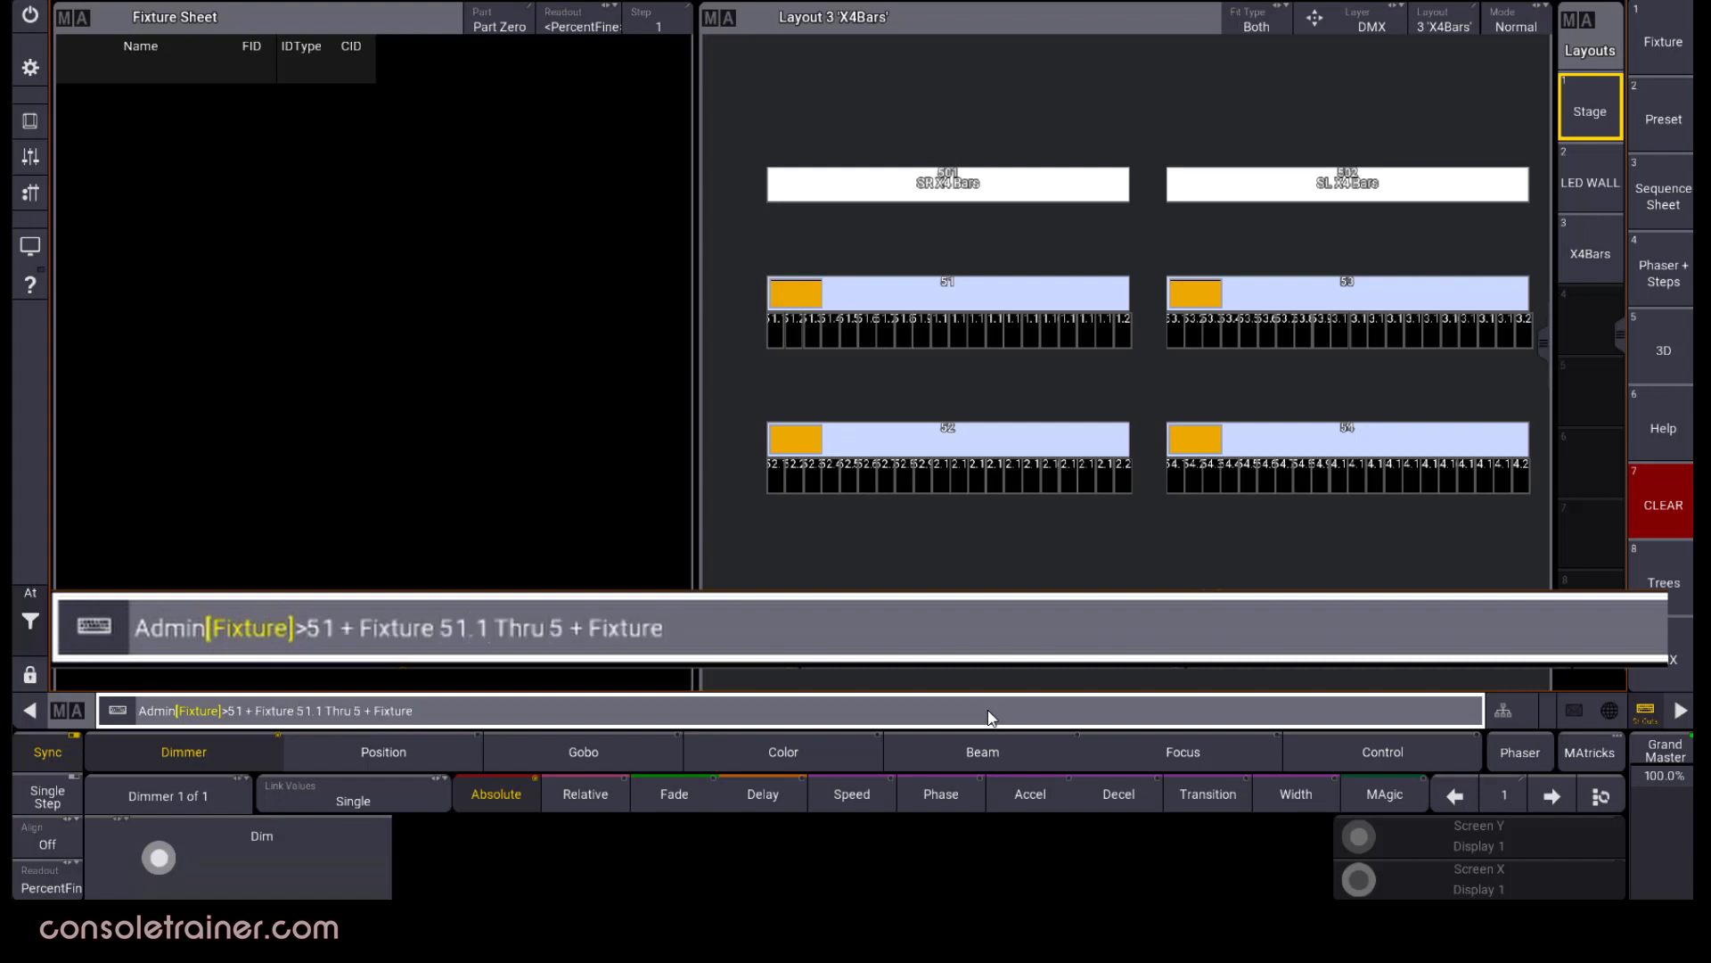
{"action": "type", "text": " 52 + Fixture 5"}
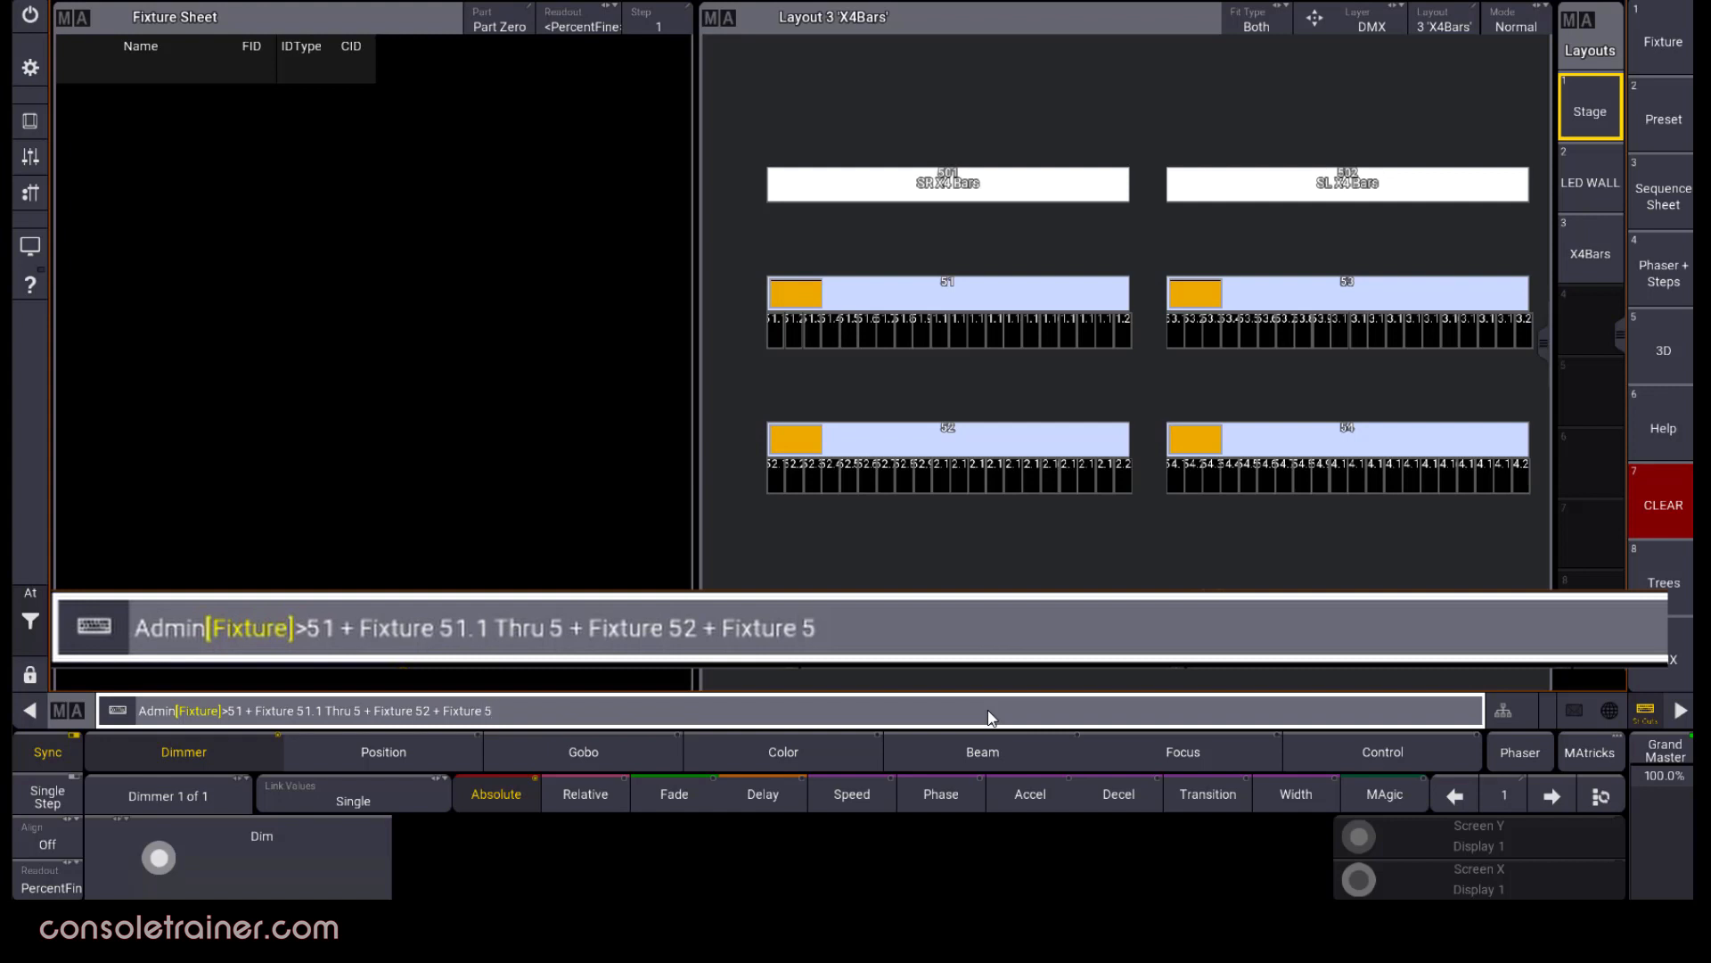
{"action": "type", "text": "2.1 Thru 5 + Fixture 53 +"}
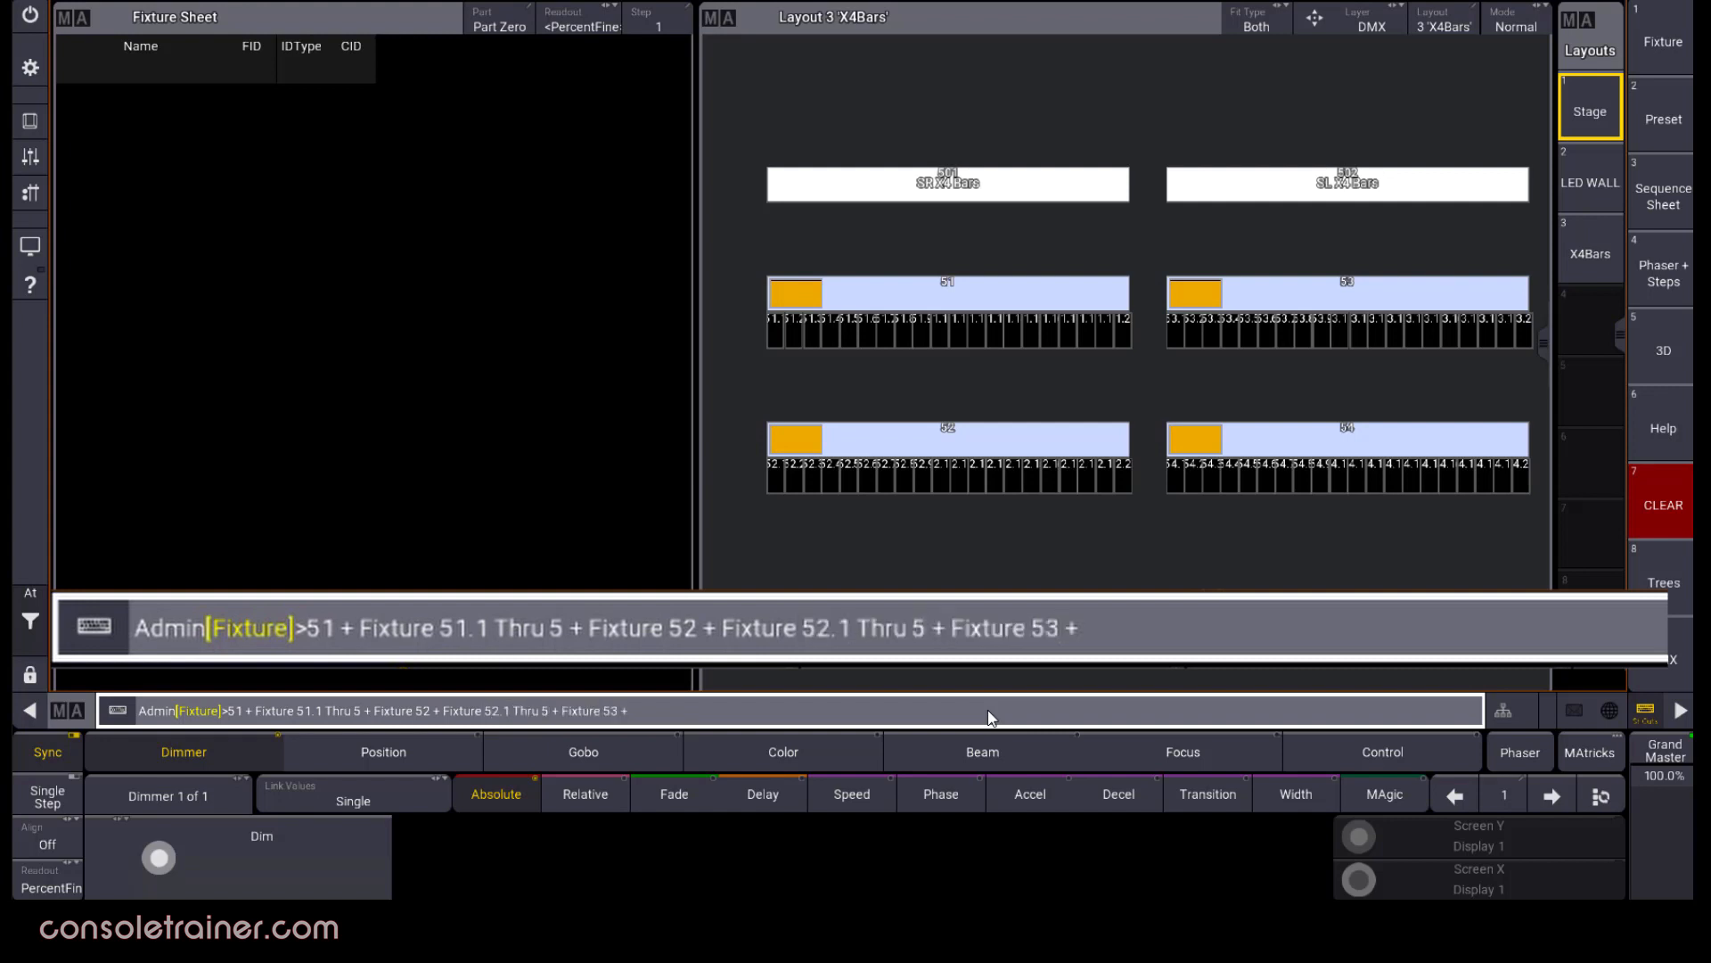
{"action": "type", "text": " Fixture 53.1"}
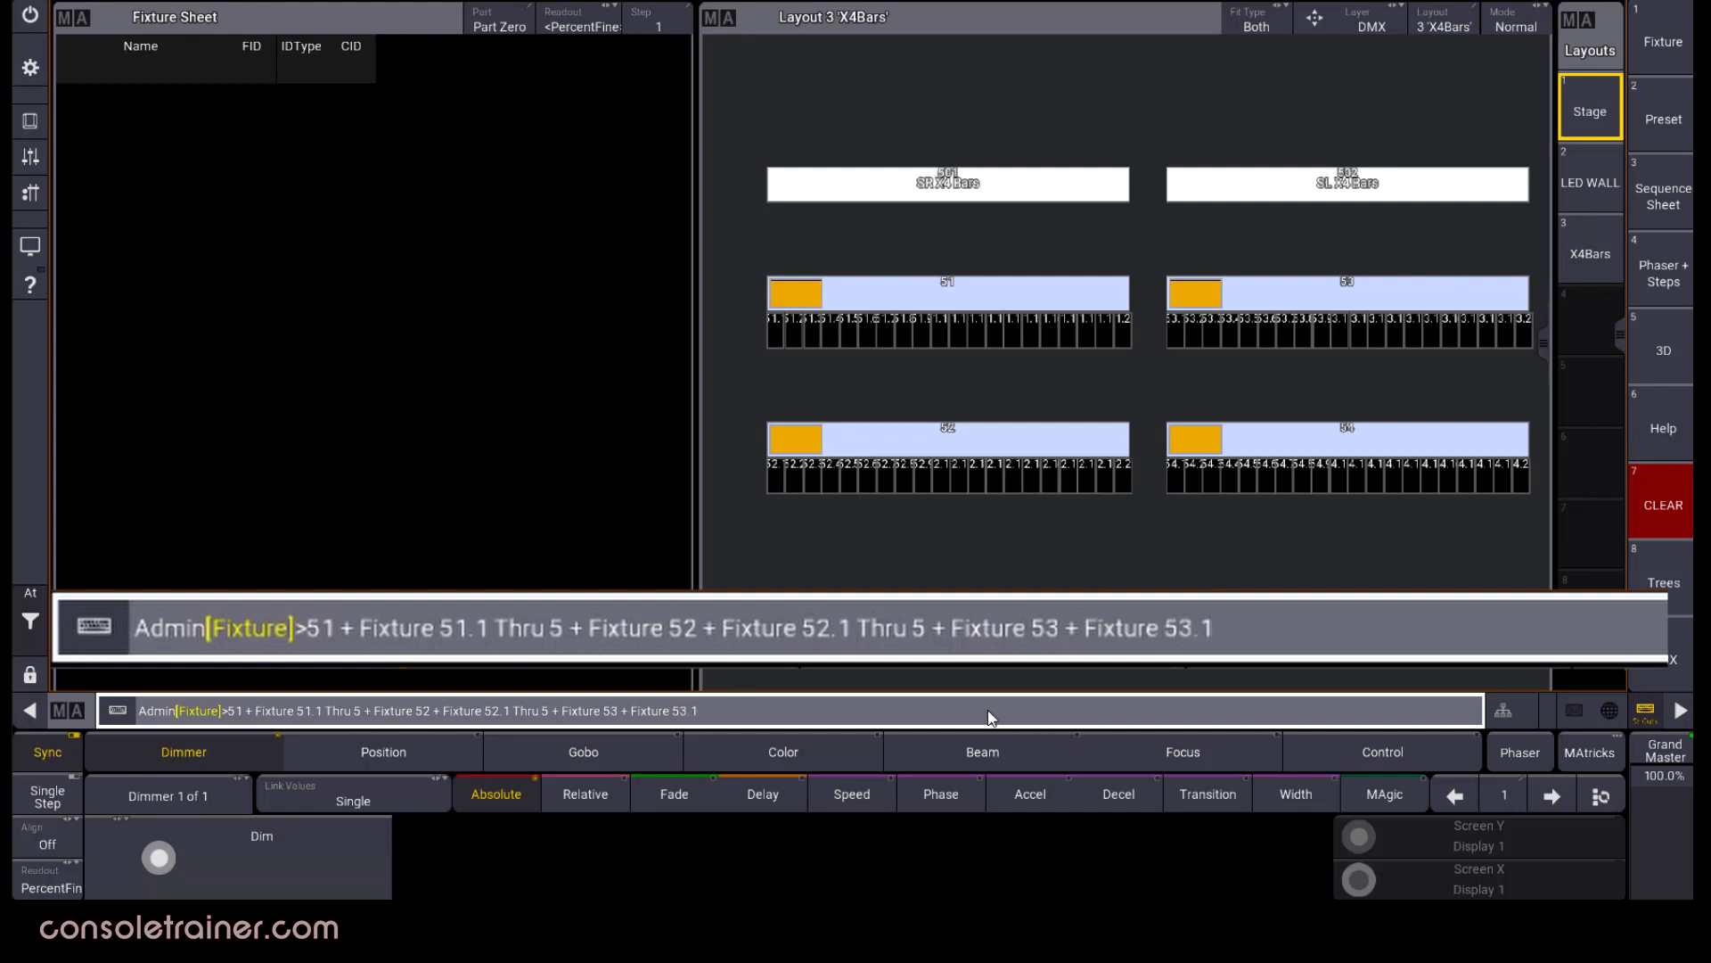
{"action": "type", "text": " Thru 5 + Fixture 5"}
{"action": "type", "text": "4 + Fixture 54"}
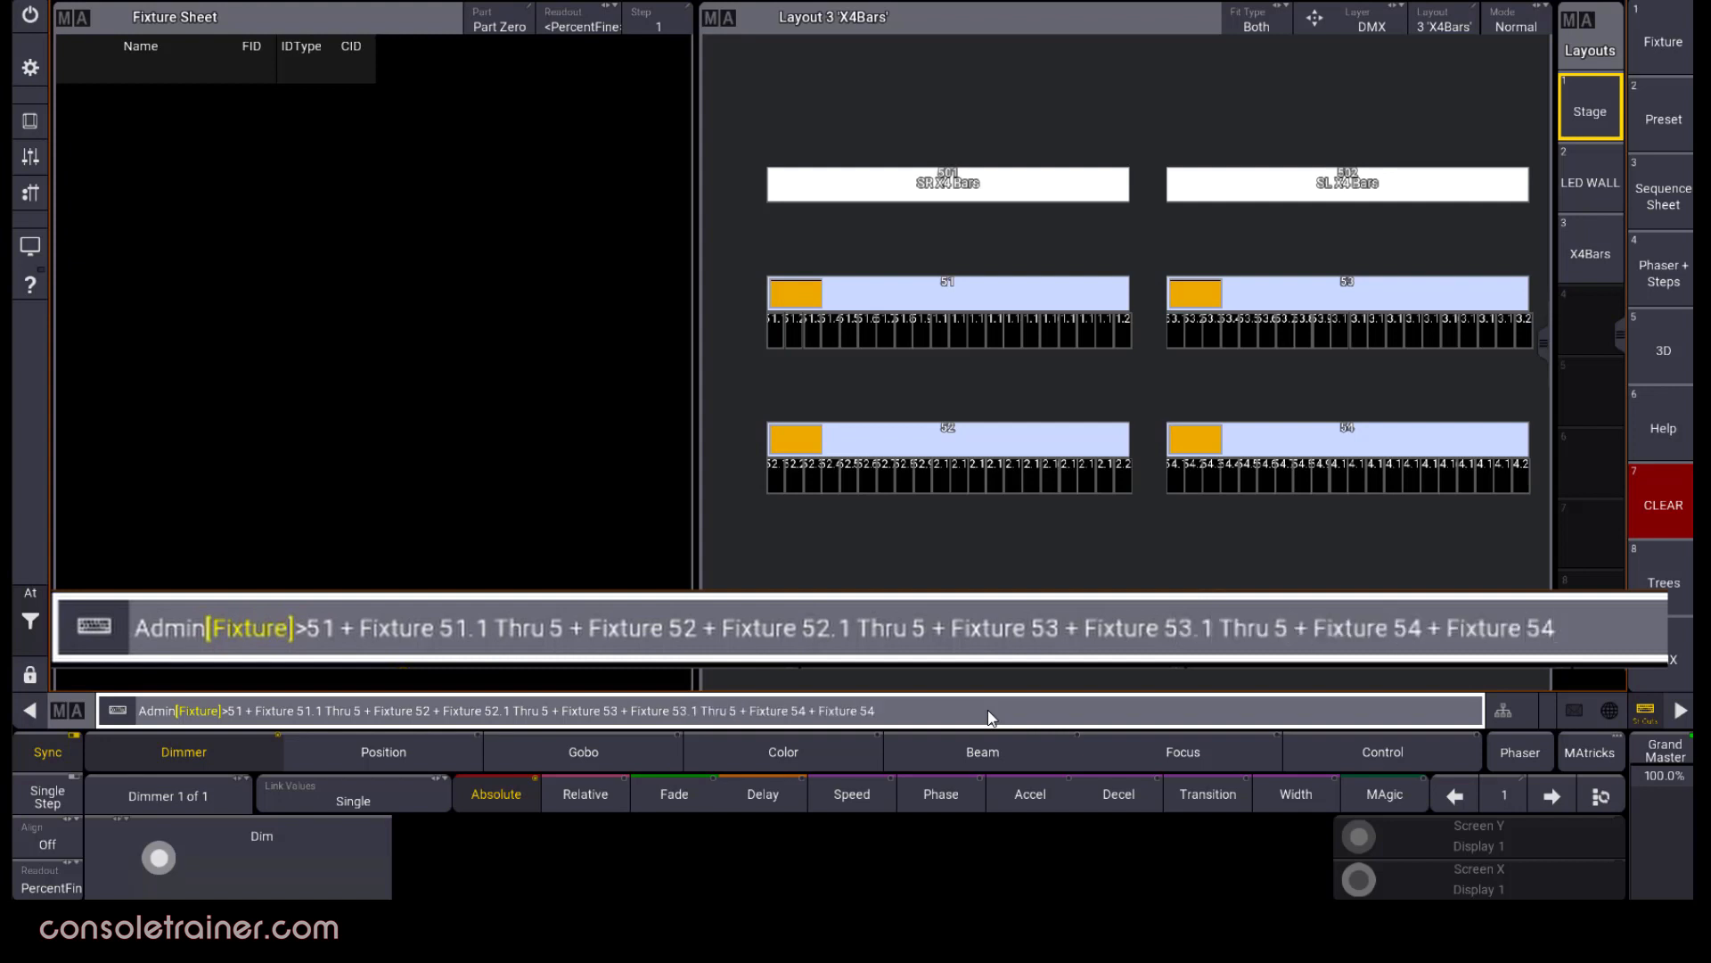
{"action": "type", "text": ".1 Thru 5"}
{"action": "key", "text": "Return"}
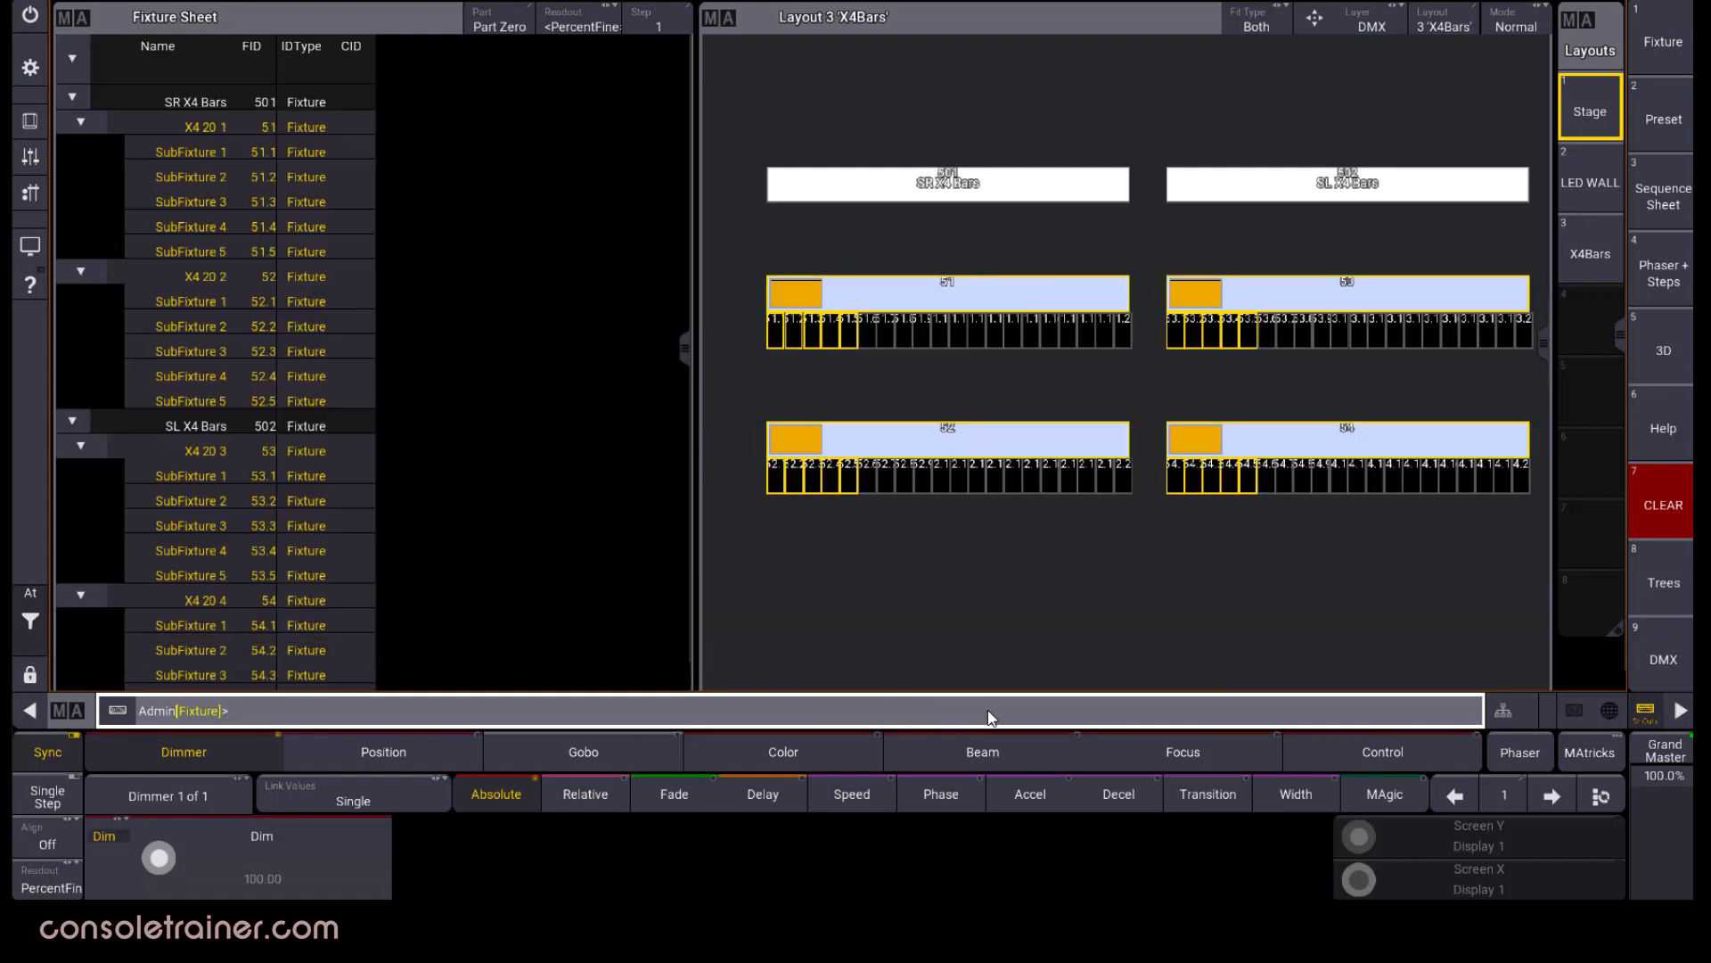
Step forward through the new selection one fixture or subfixture at a time, up to subfixture 53.4
{"action": "key", "text": "Next"}
{"action": "key", "text": "Next"}
{"action": "key", "text": "Next"}
{"action": "key", "text": "Next"}
{"action": "key", "text": "Next"}
{"action": "key", "text": "Next"}
{"action": "key", "text": "Next"}
{"action": "key", "text": "Next"}
{"action": "key", "text": "Next"}
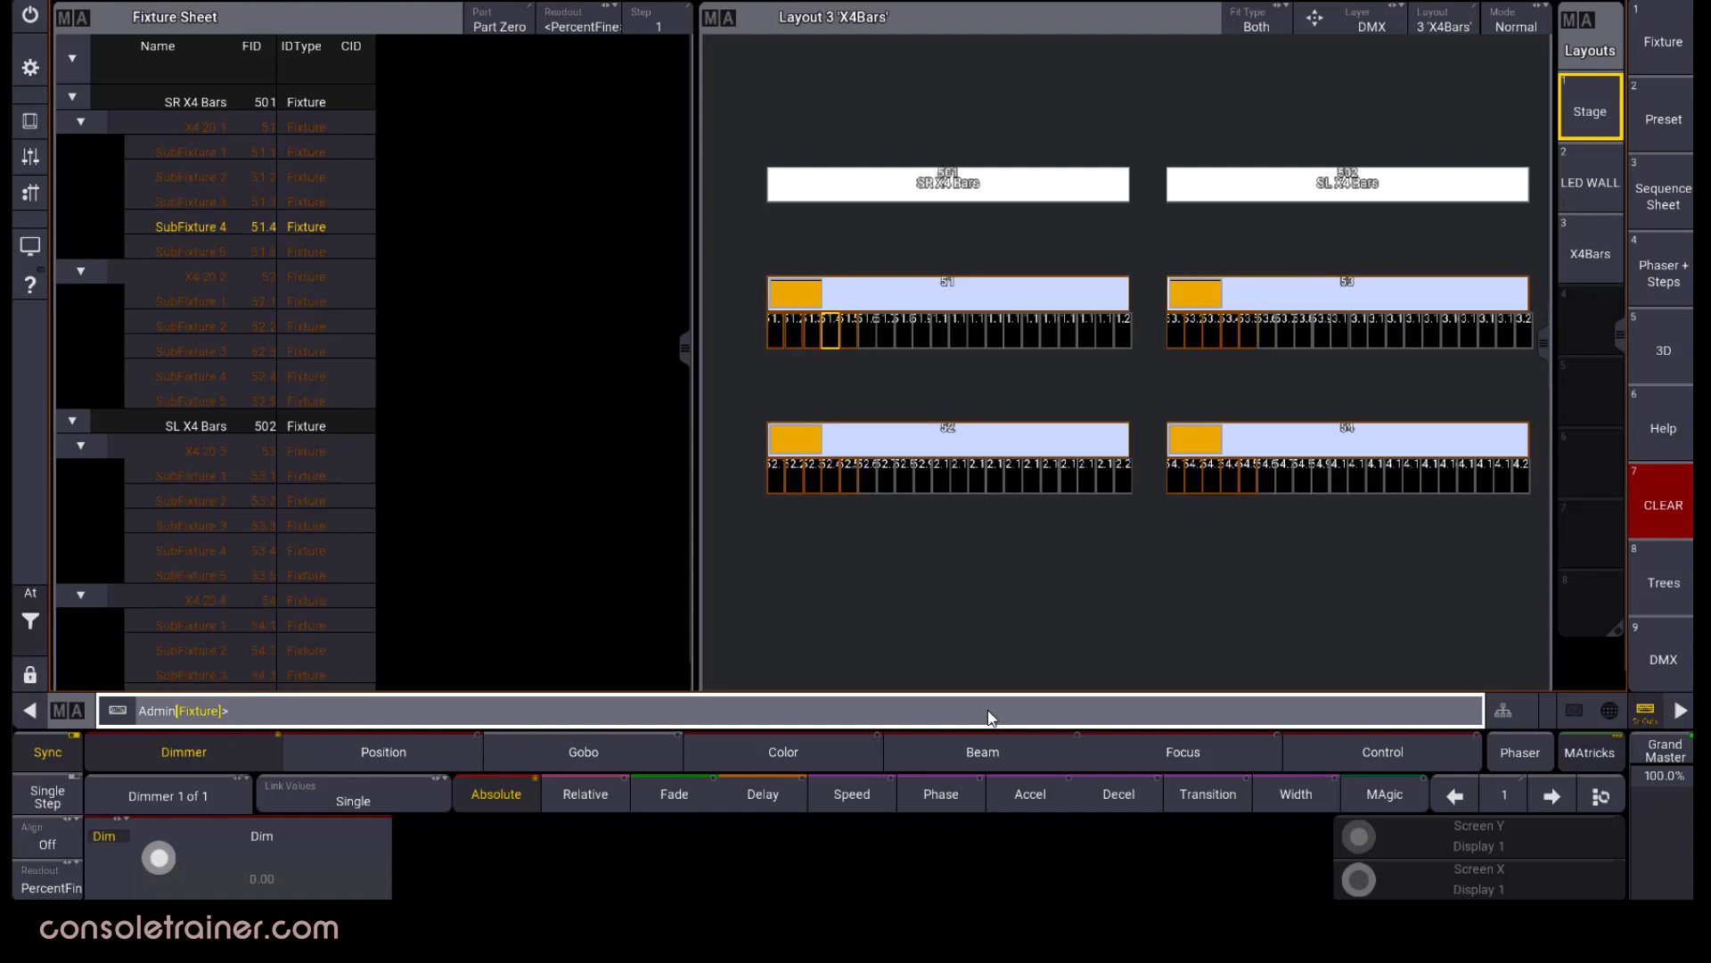
{"action": "key", "text": "Next"}
{"action": "key", "text": "Next"}
{"action": "key", "text": "Next"}
{"action": "key", "text": "Next"}
{"action": "key", "text": "Next"}
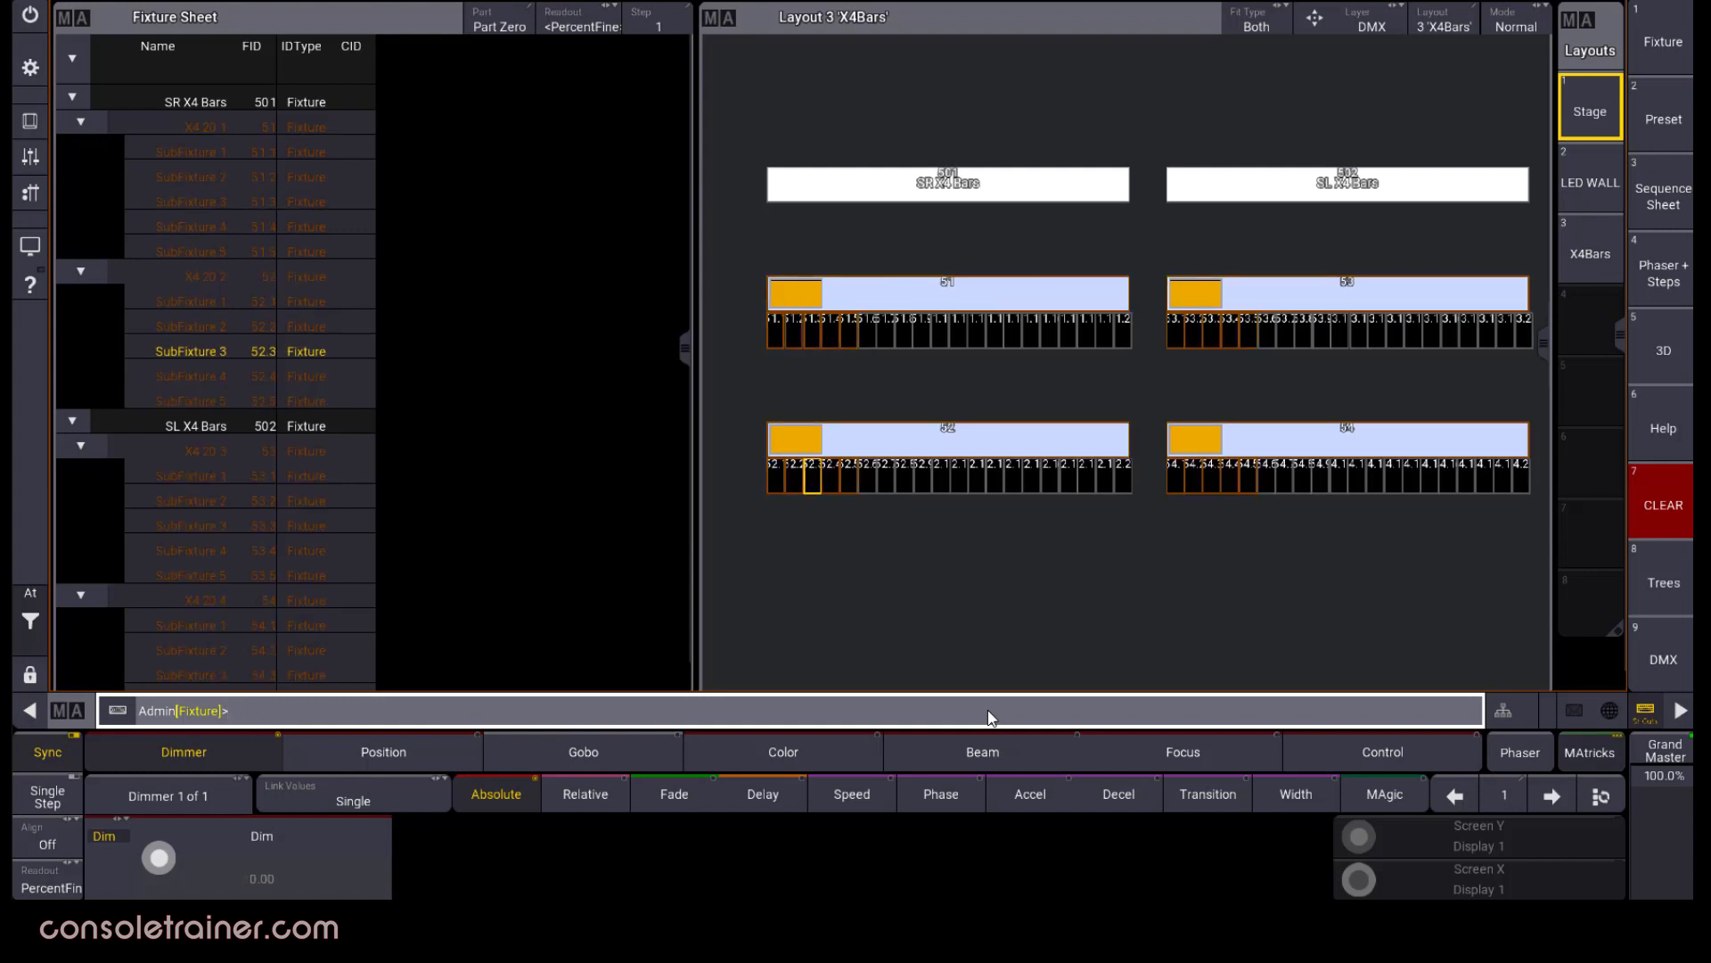
{"action": "key", "text": "Next"}
{"action": "key", "text": "Next"}
{"action": "key", "text": "Next"}
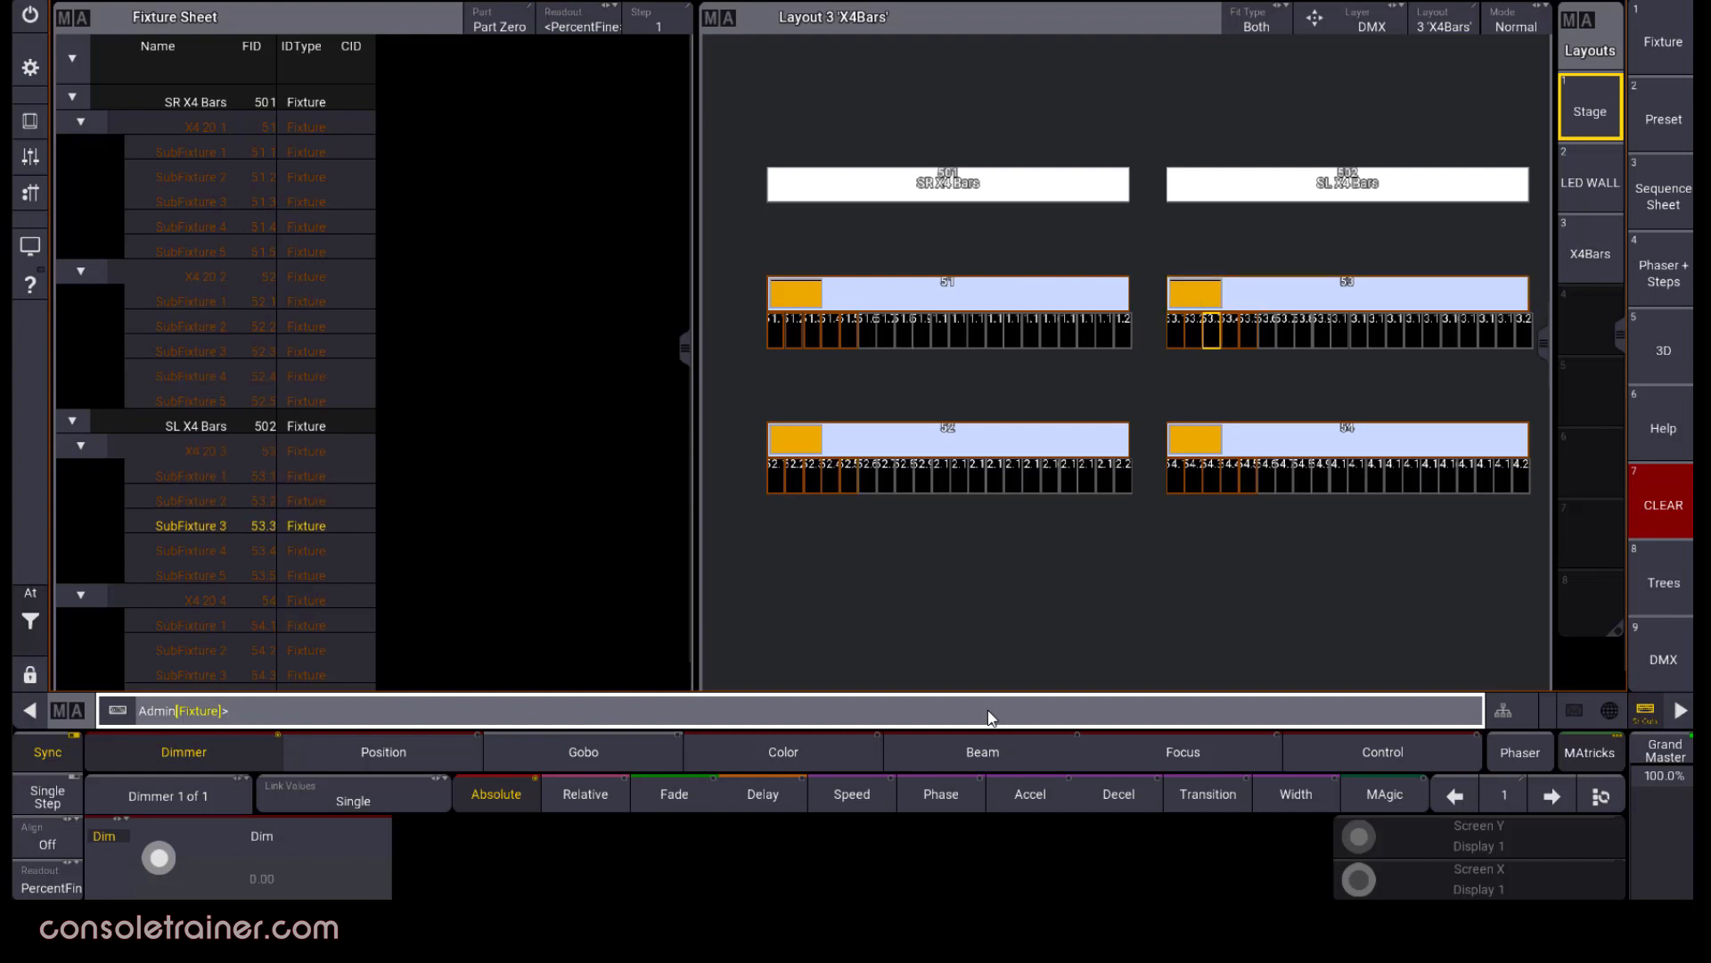
Clear the selection and enter "51 + Fixture 51. Thru 5" to select fixture 51 and its subfixtures up to 5
{"action": "left_click", "coordinate": [36, 645]}
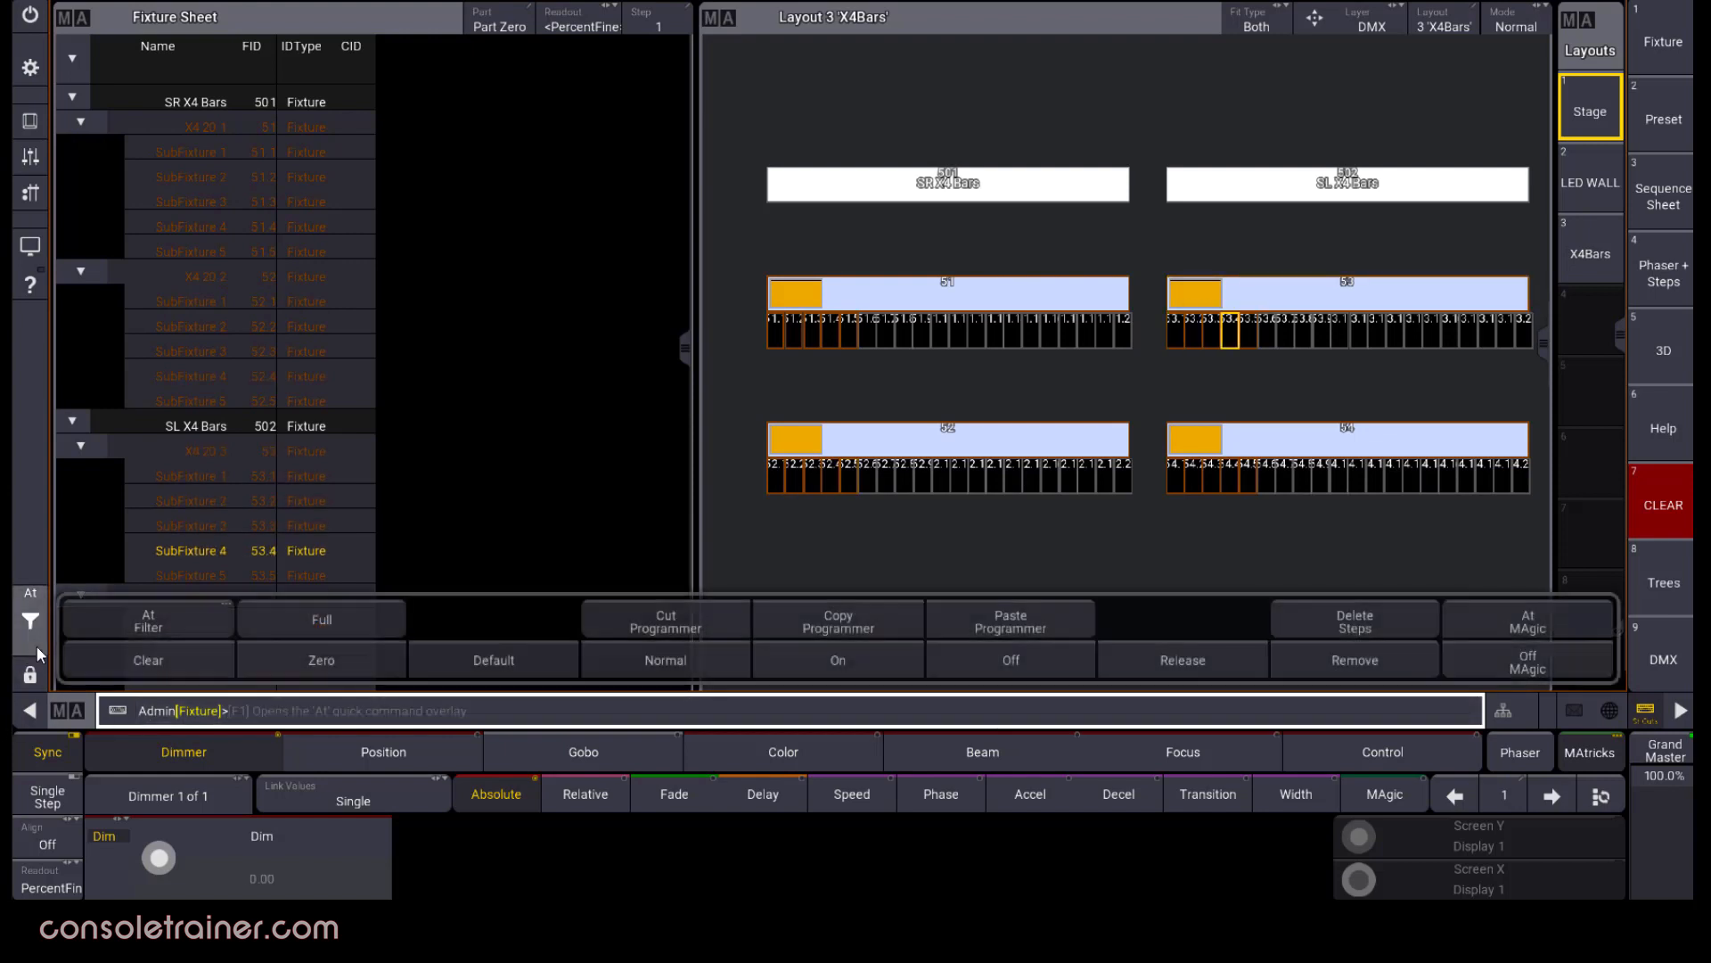
{"action": "left_click", "coordinate": [106, 658]}
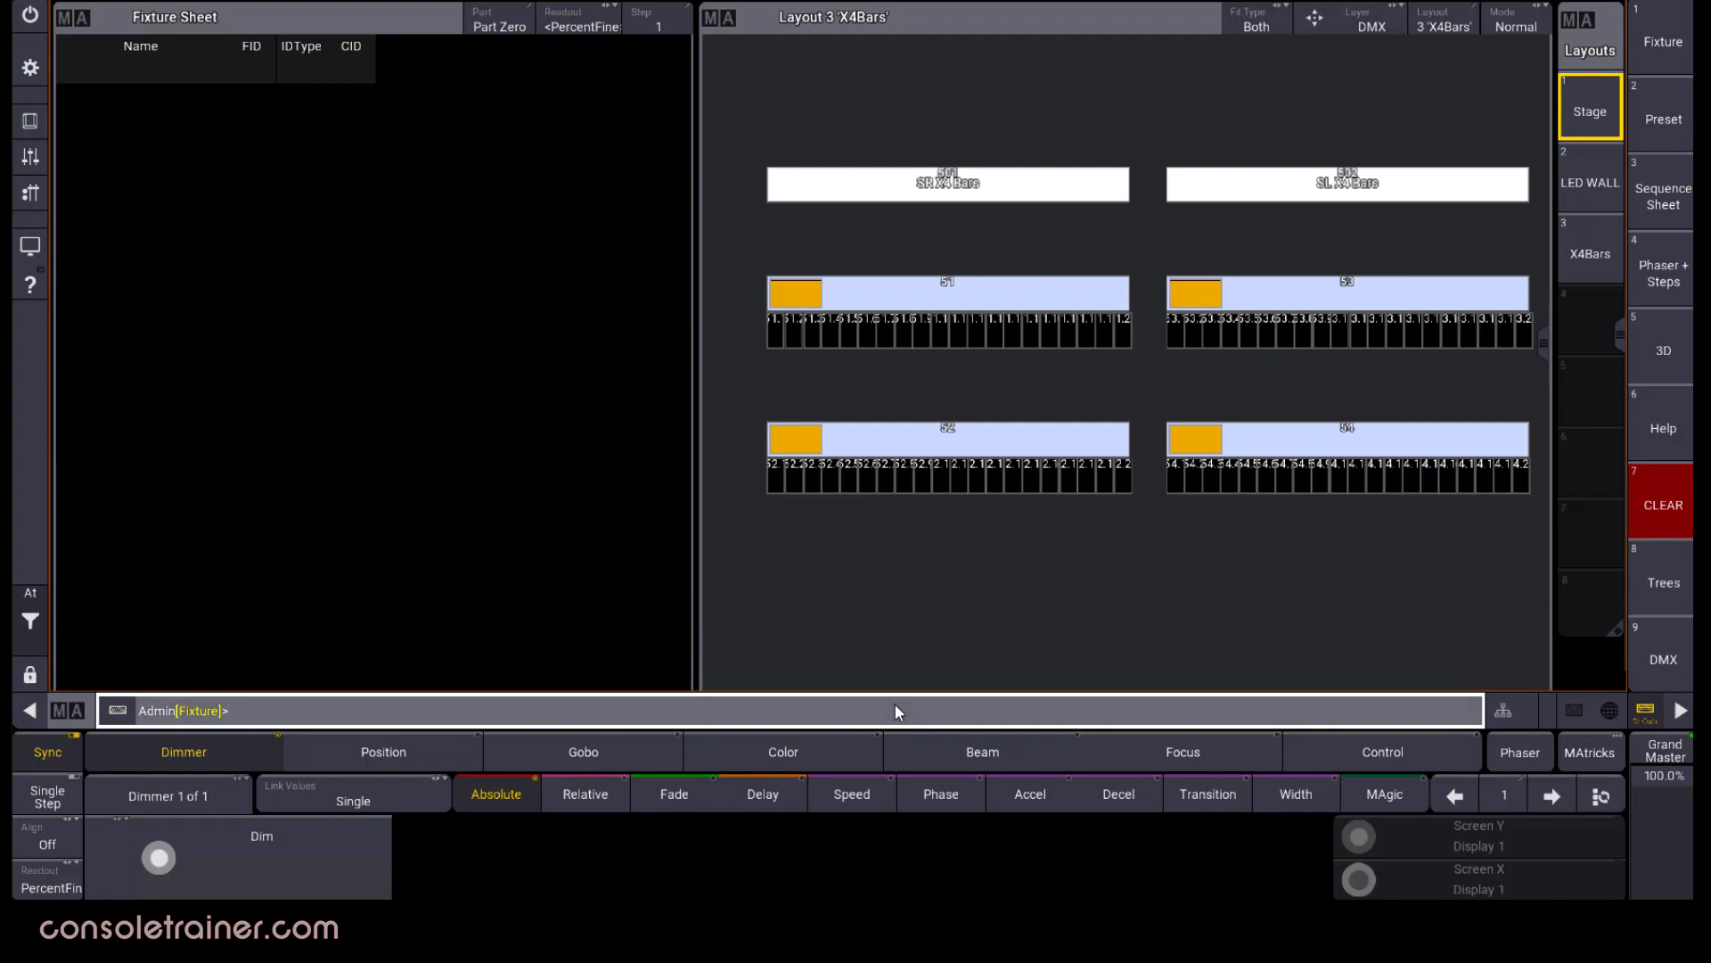
{"action": "type", "text": "51 + Fixture"}
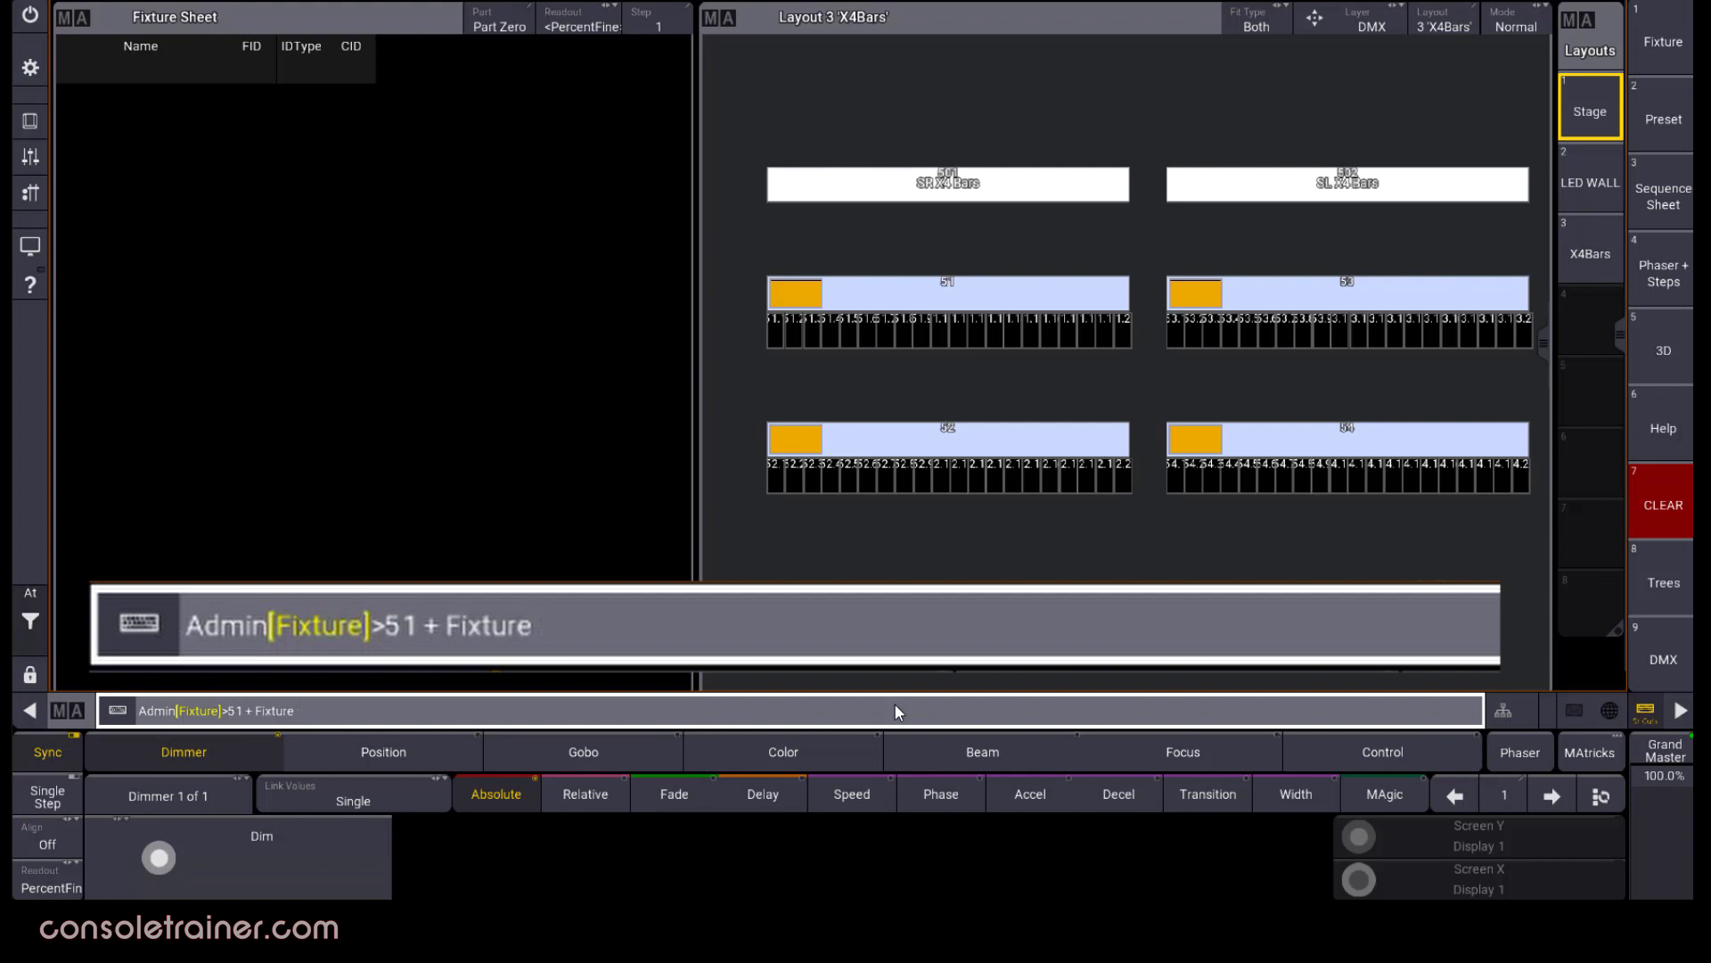
{"action": "type", "text": " 51. Thru 5"}
{"action": "key", "text": "Return"}
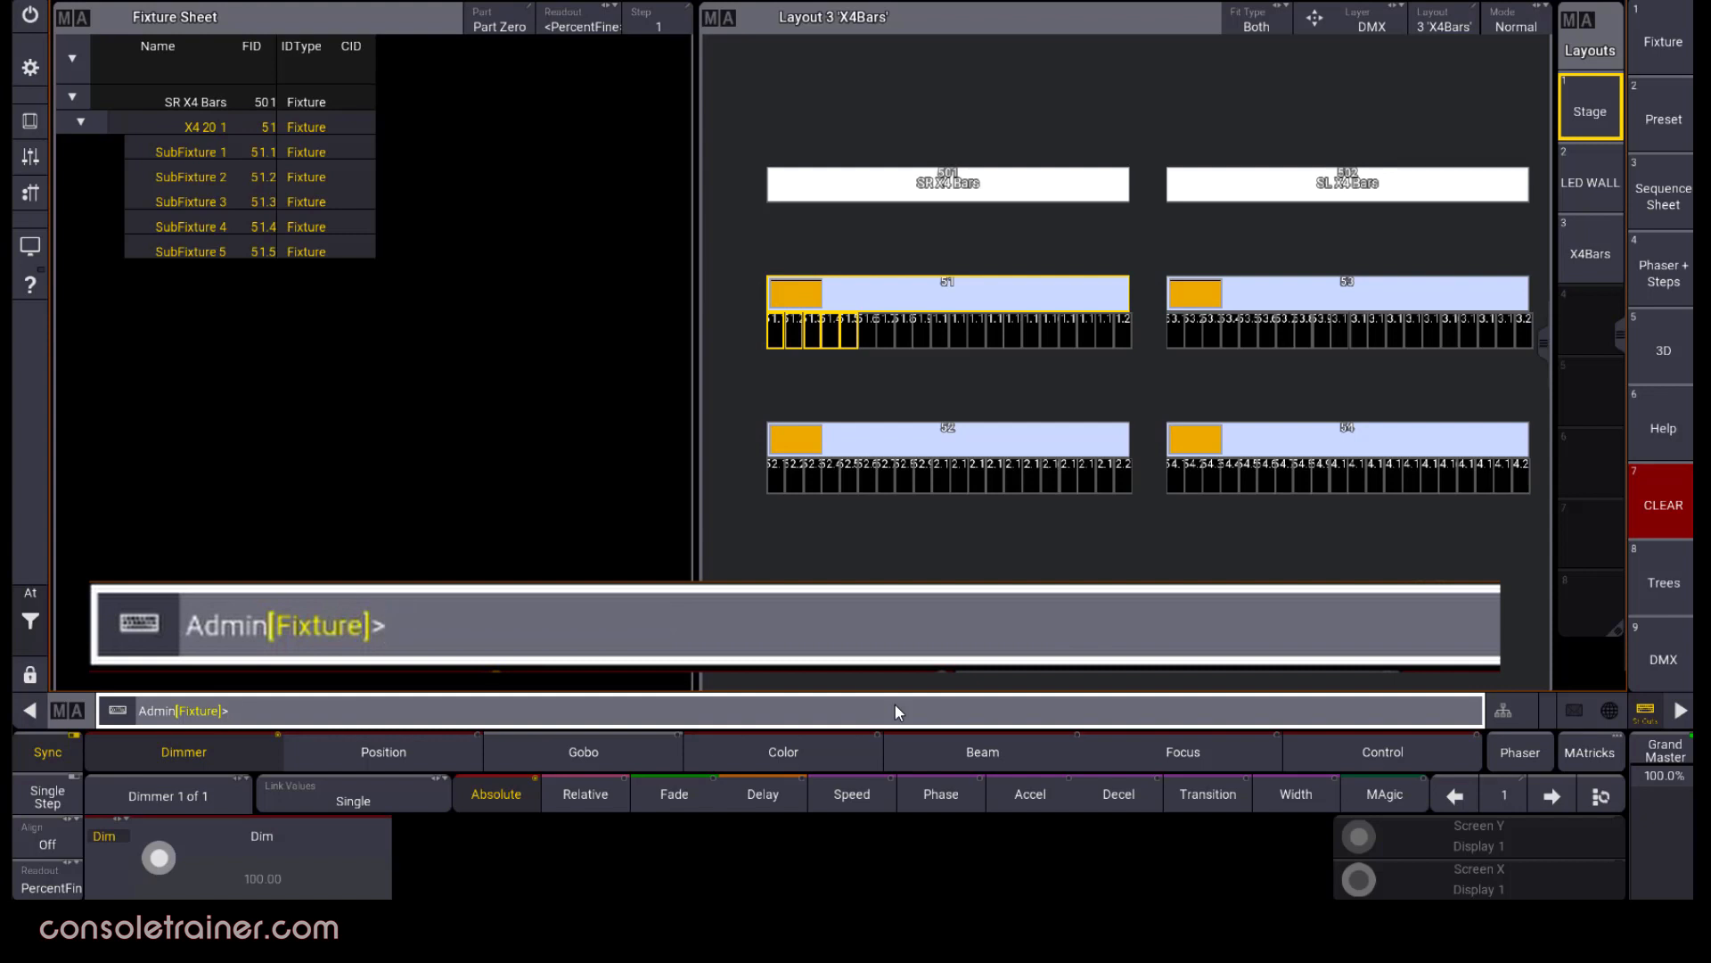
Step forward through fixture 51 and its selected subfixtures one at a time until subfixture 51.5
{"action": "key", "text": "Page_Down"}
{"action": "key", "text": "Page_Down"}
{"action": "key", "text": "Page_Down"}
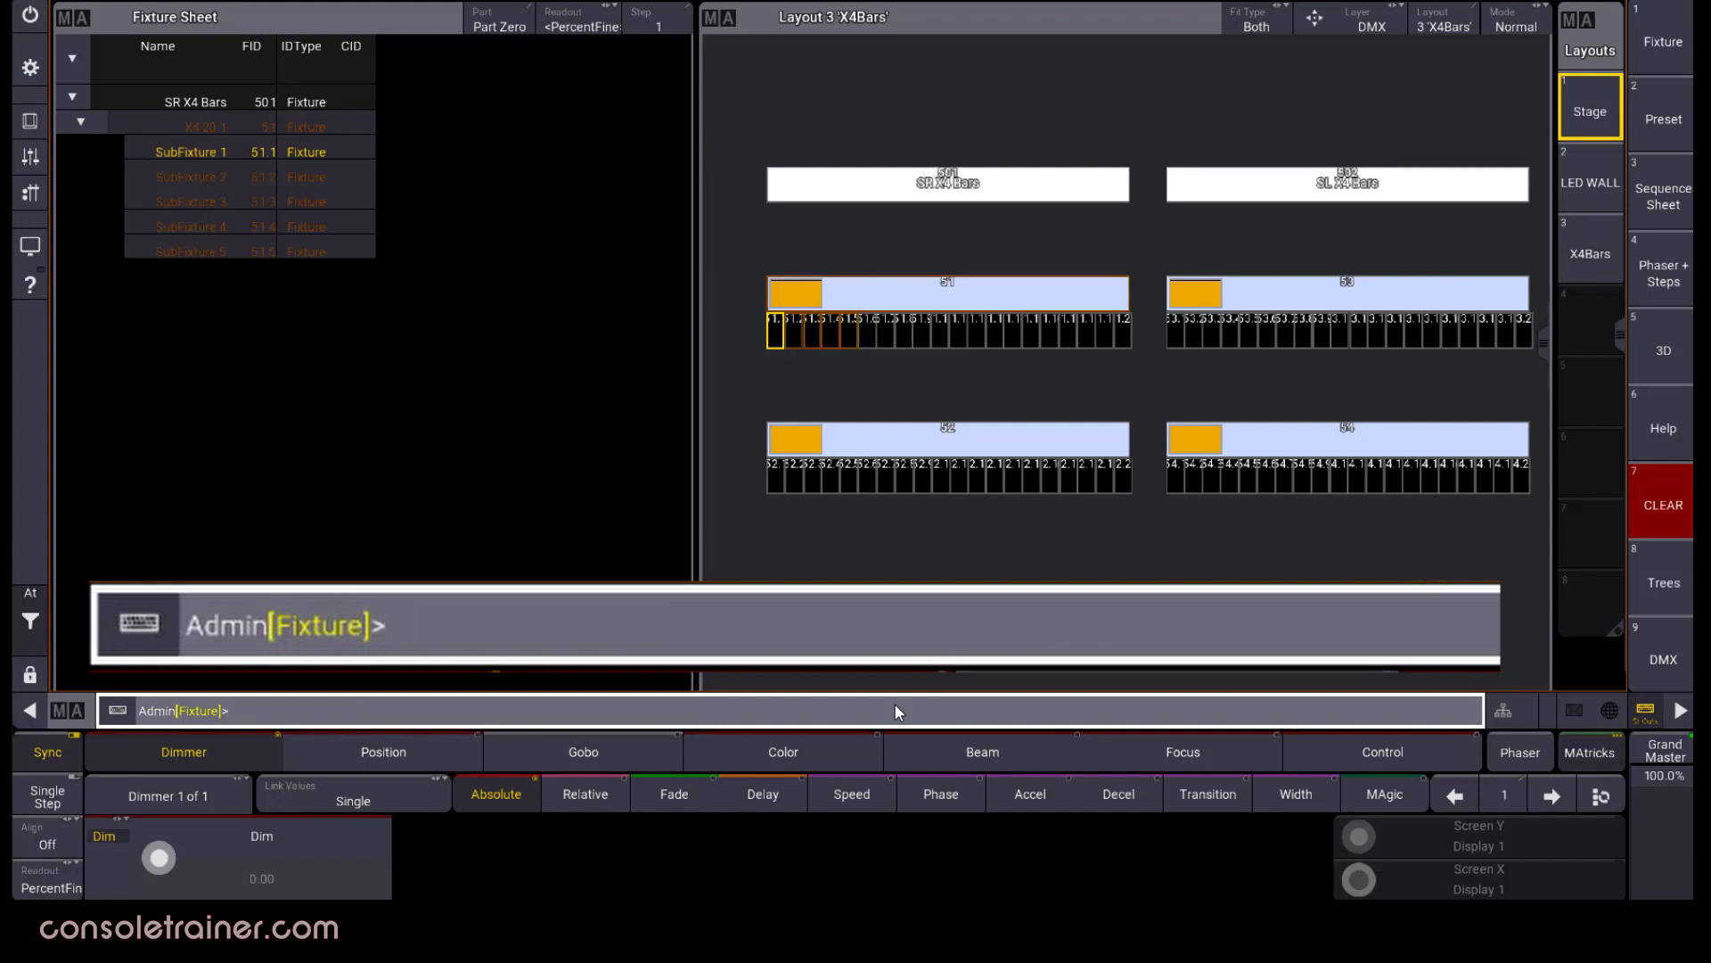
{"action": "key", "text": "Page_Down"}
{"action": "key", "text": "Page_Down"}
{"action": "key", "text": "Page_Down"}
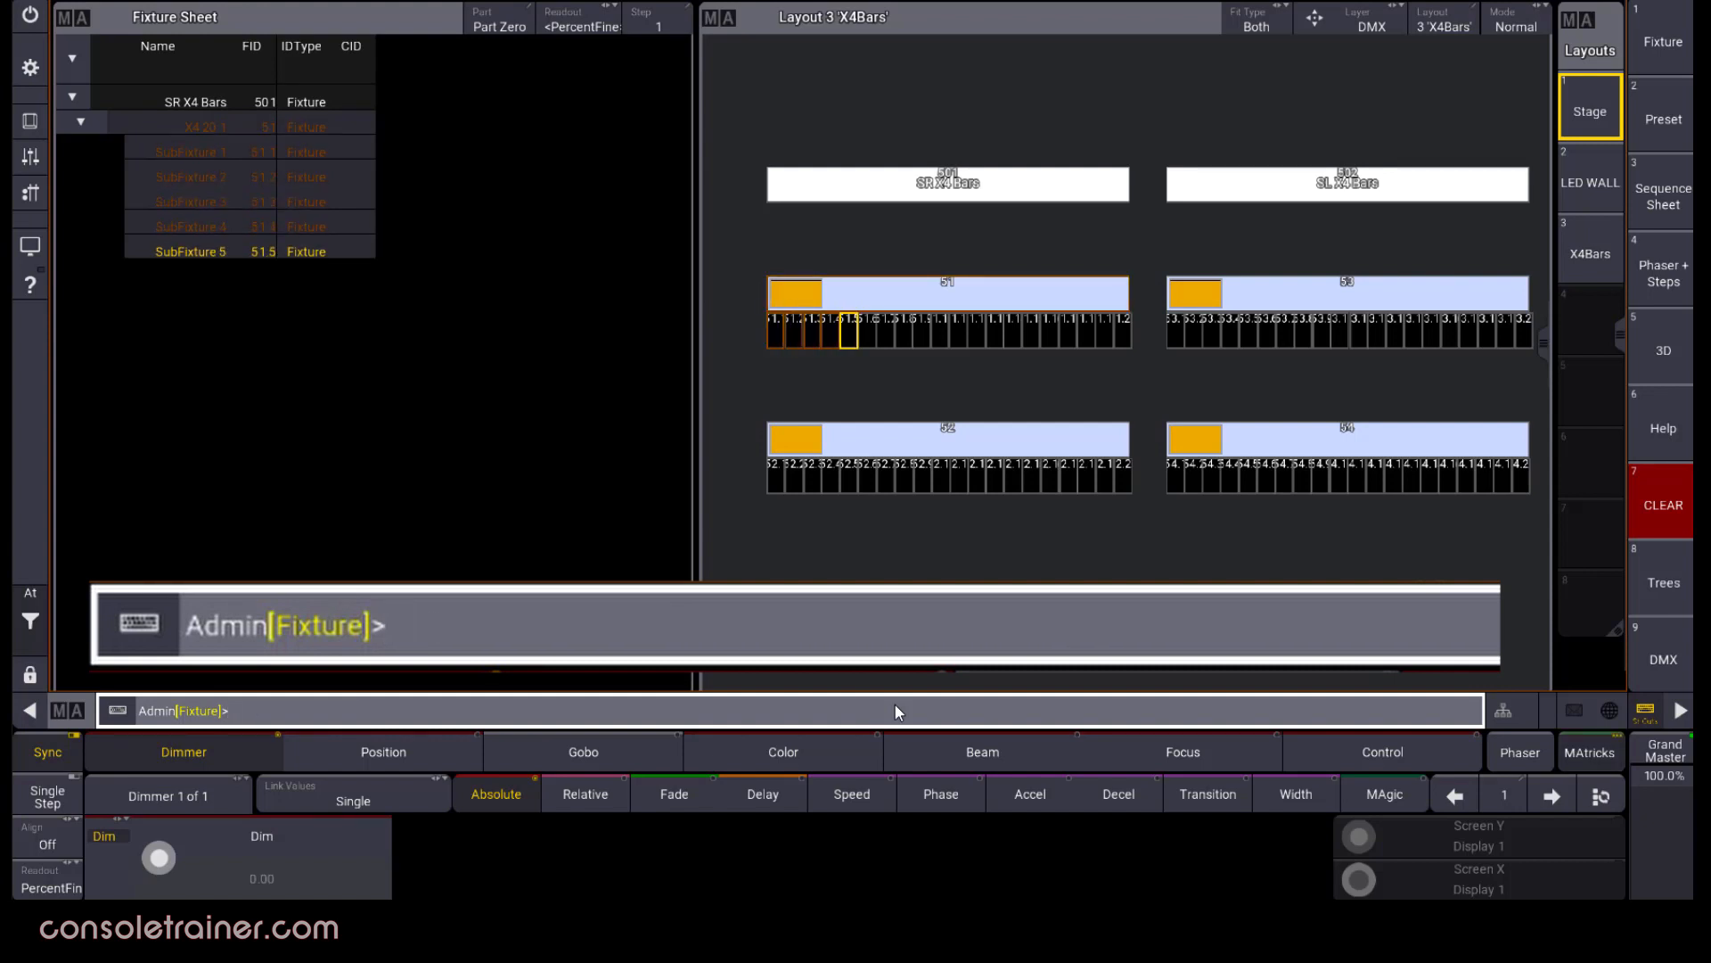
Clear the selection and enter "51 + Fixture 51.10 Thru" to select fixture 51 and its subfixtures from 10 through the last
{"action": "left_click", "coordinate": [41, 630]}
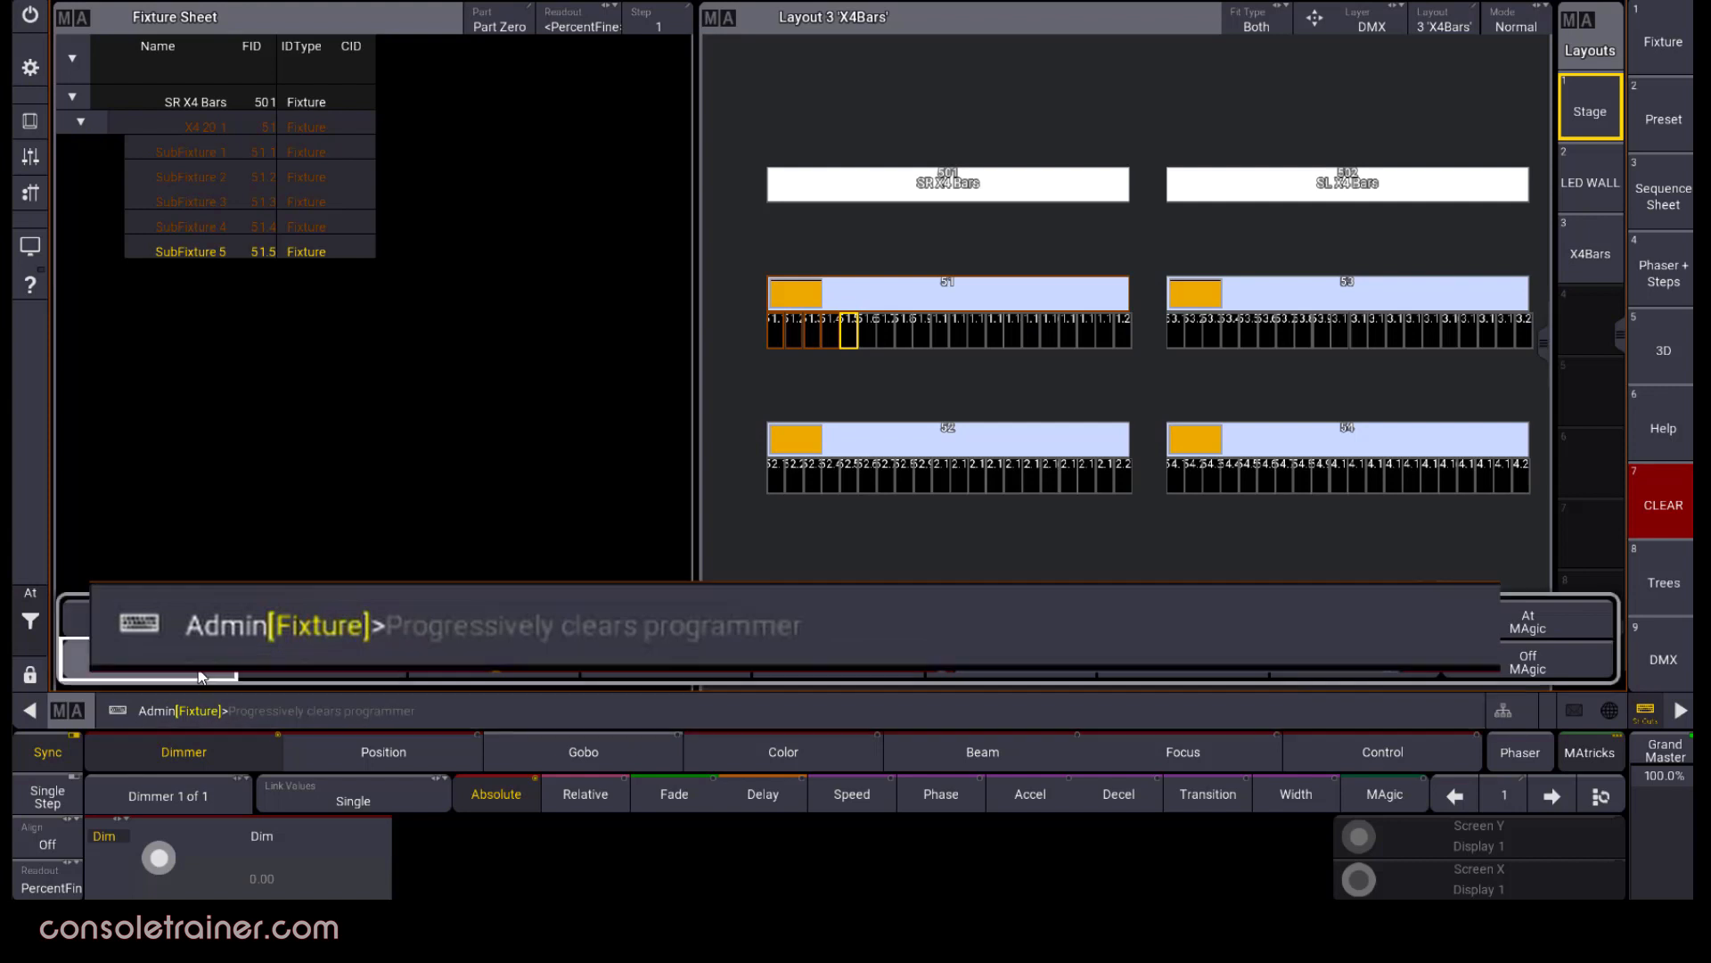
{"action": "left_click", "coordinate": [198, 672]}
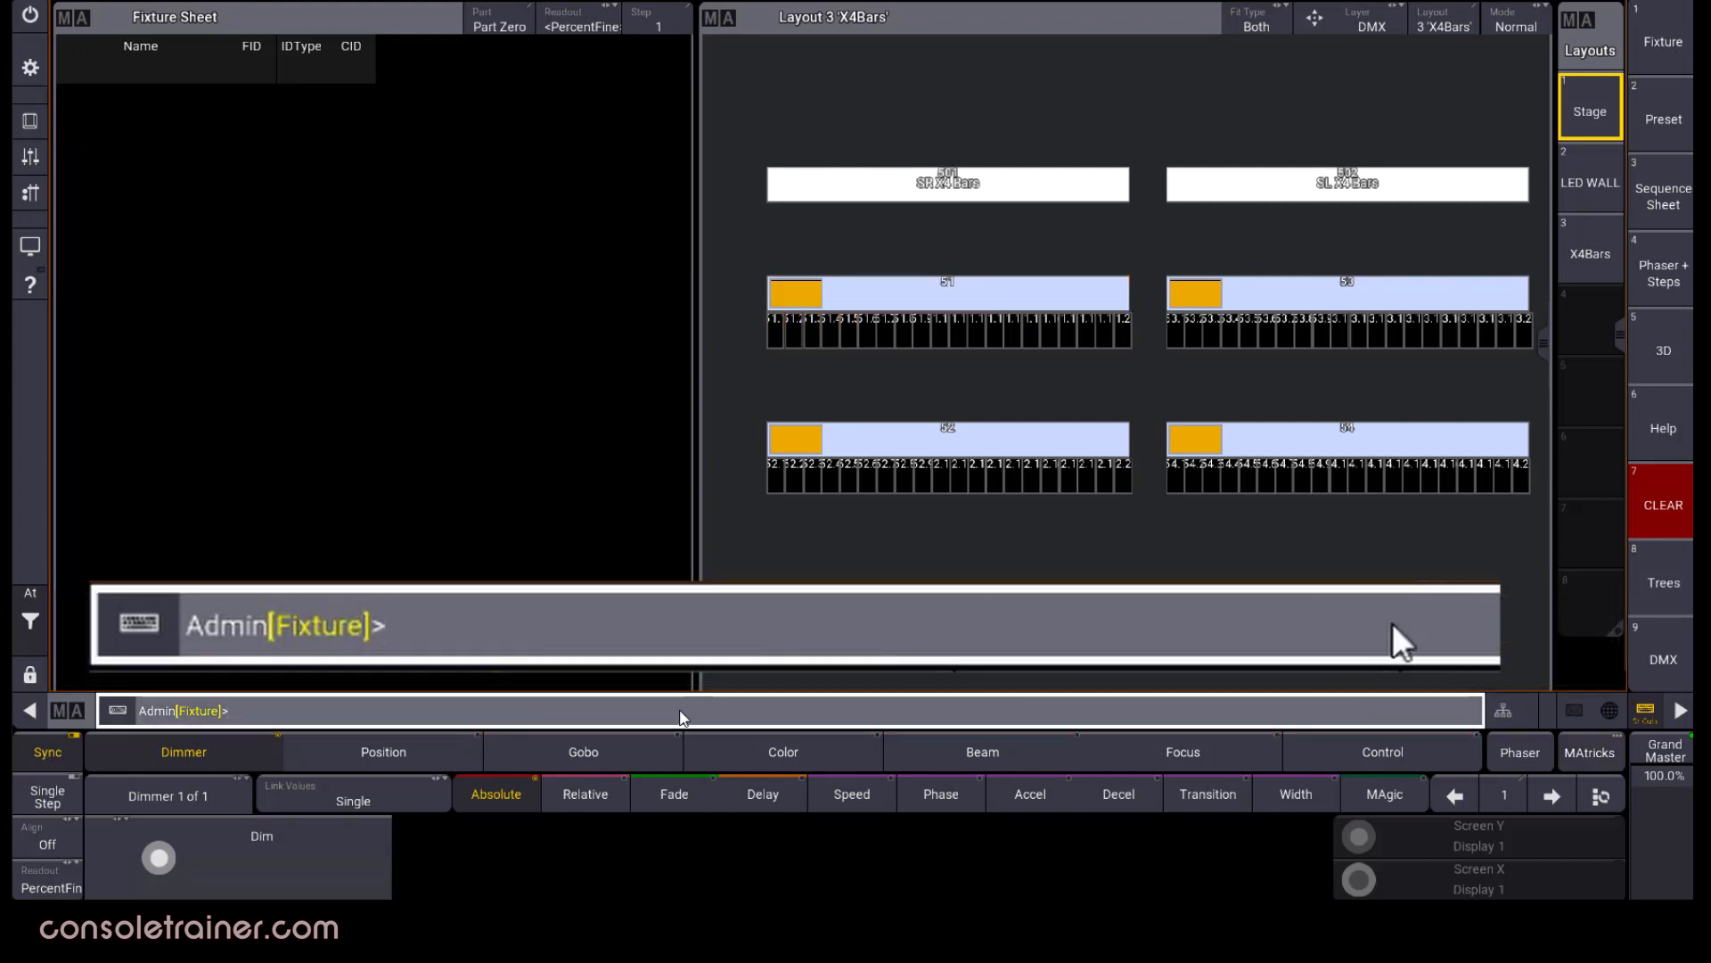
{"action": "type", "text": "51 + Fixture 51."}
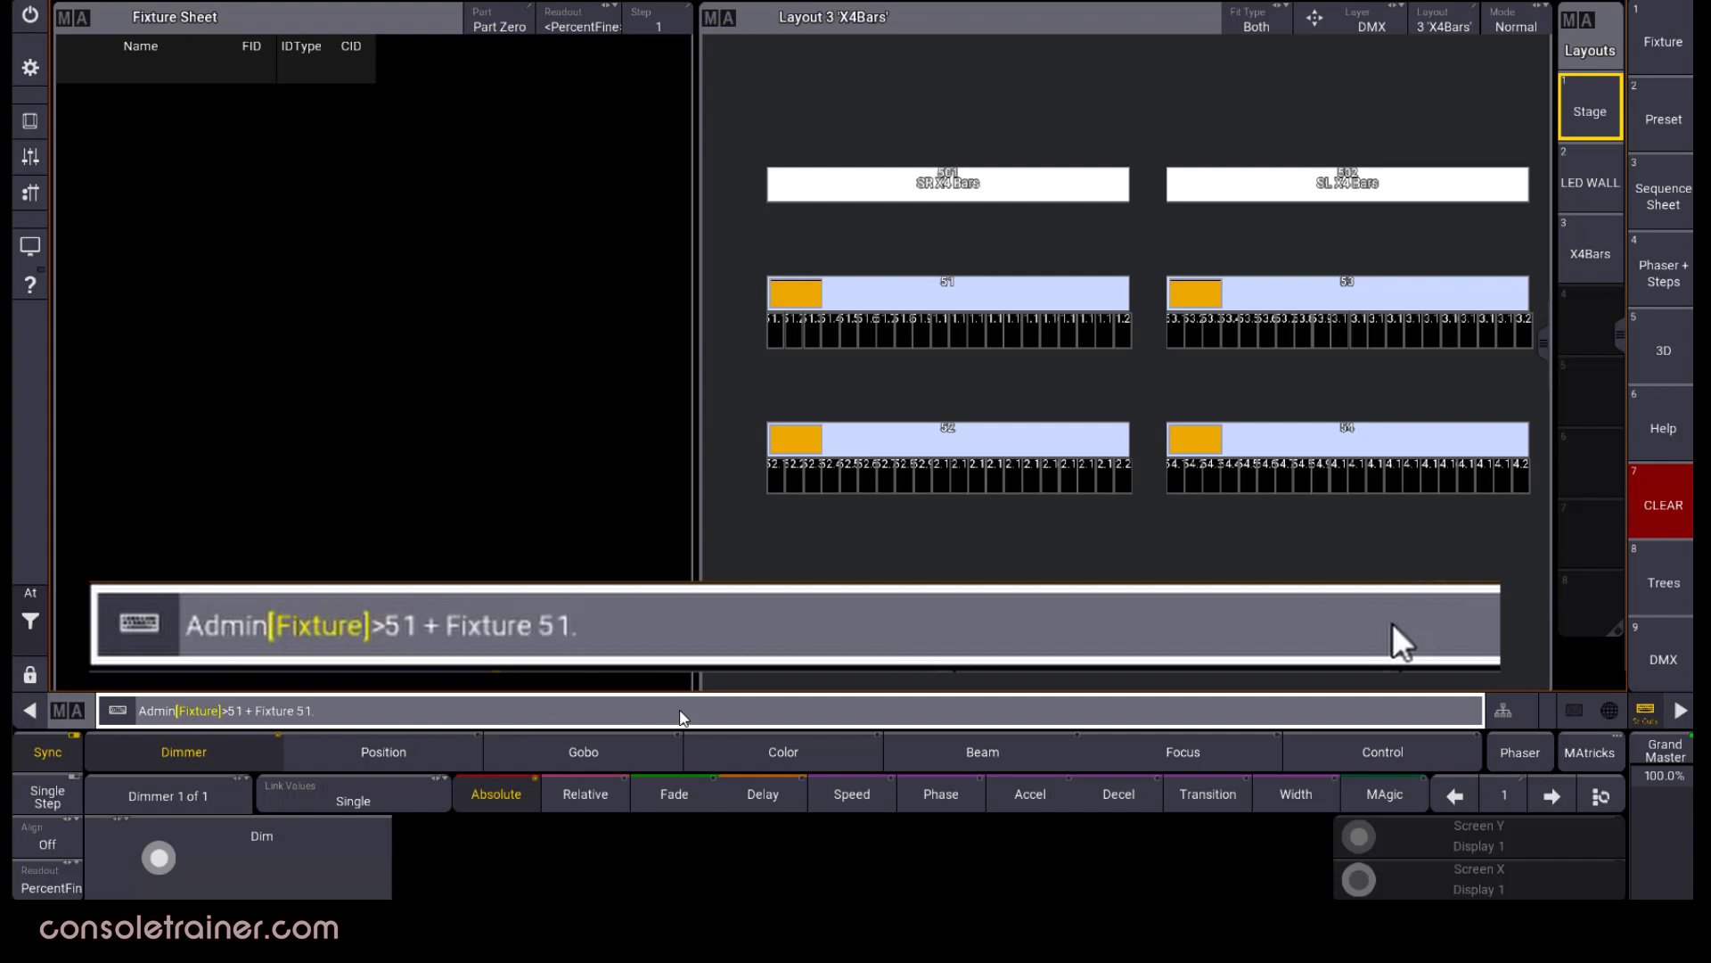
{"action": "type", "text": "10 Thru"}
{"action": "key", "text": "Return"}
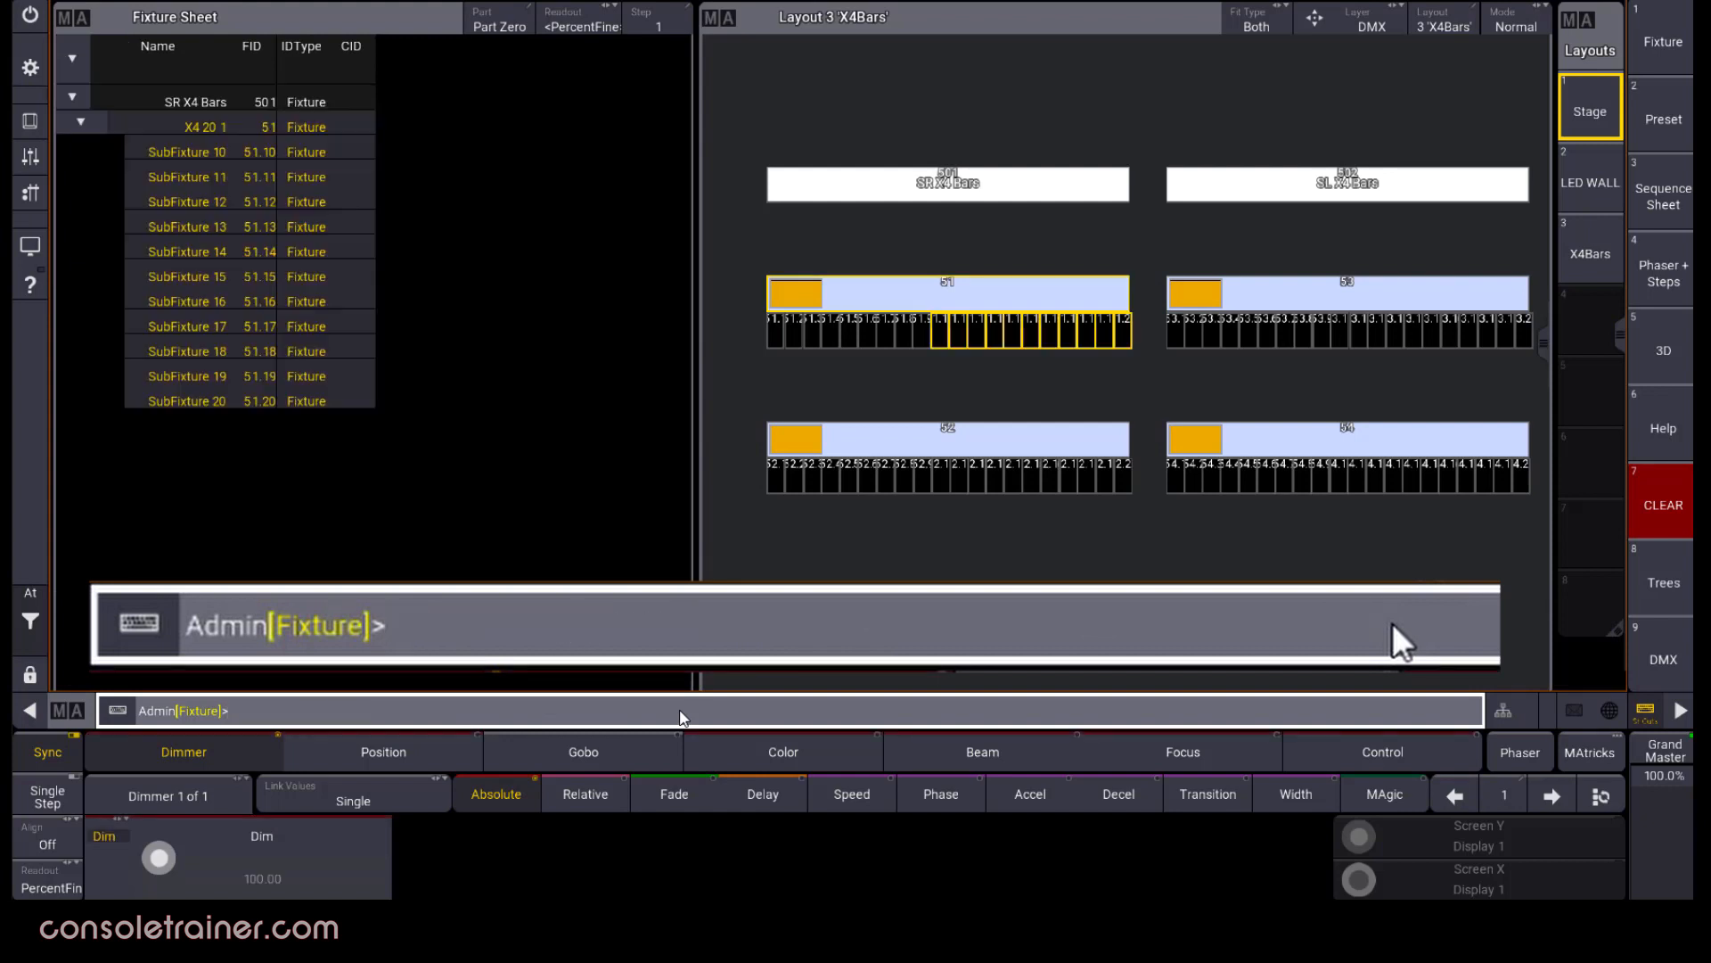